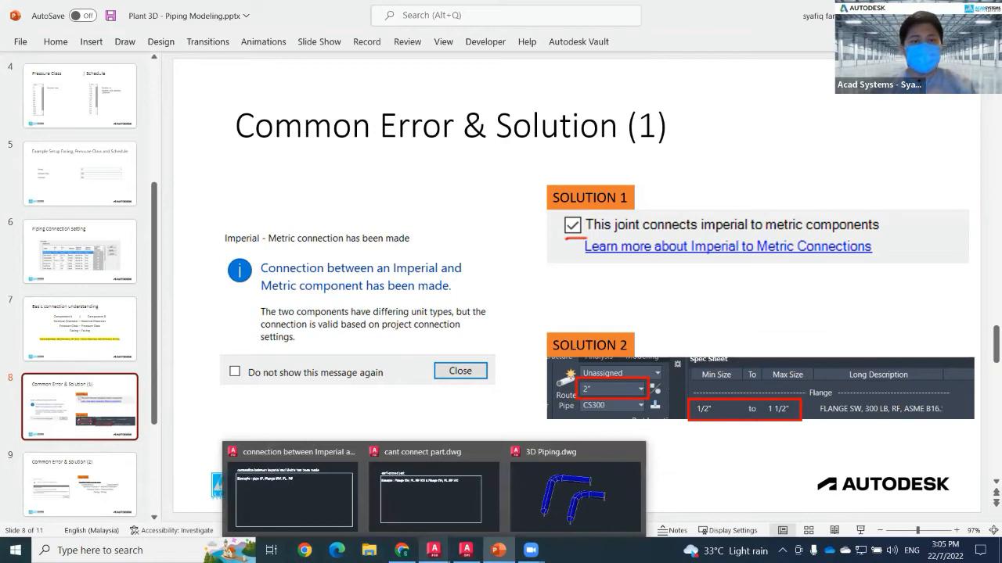
Switch to the Plant 3D drawing and route a horizontal 6" pipe across the example area.
{"action": "left_click", "coordinate": [310, 487]}
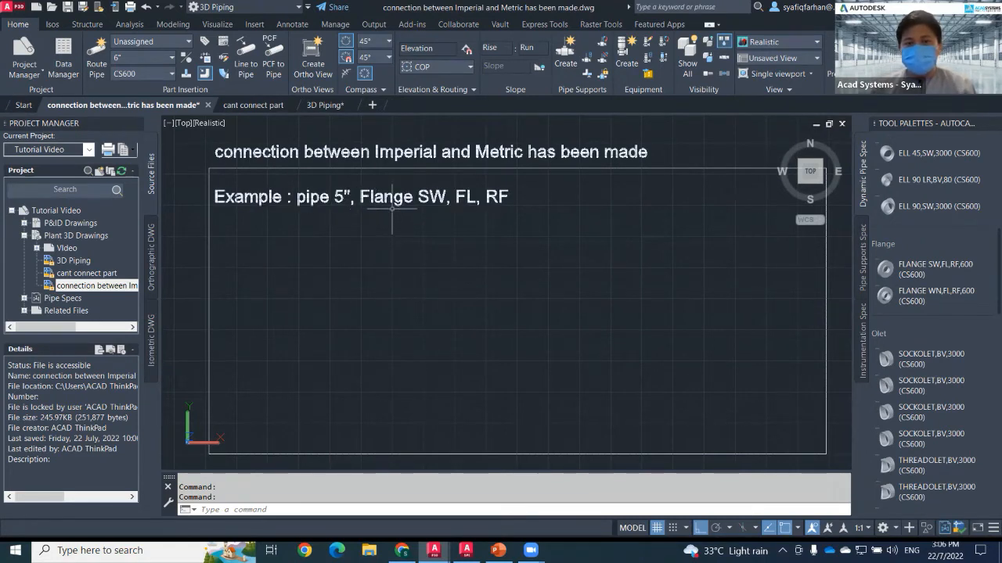
{"action": "left_click", "coordinate": [141, 59]}
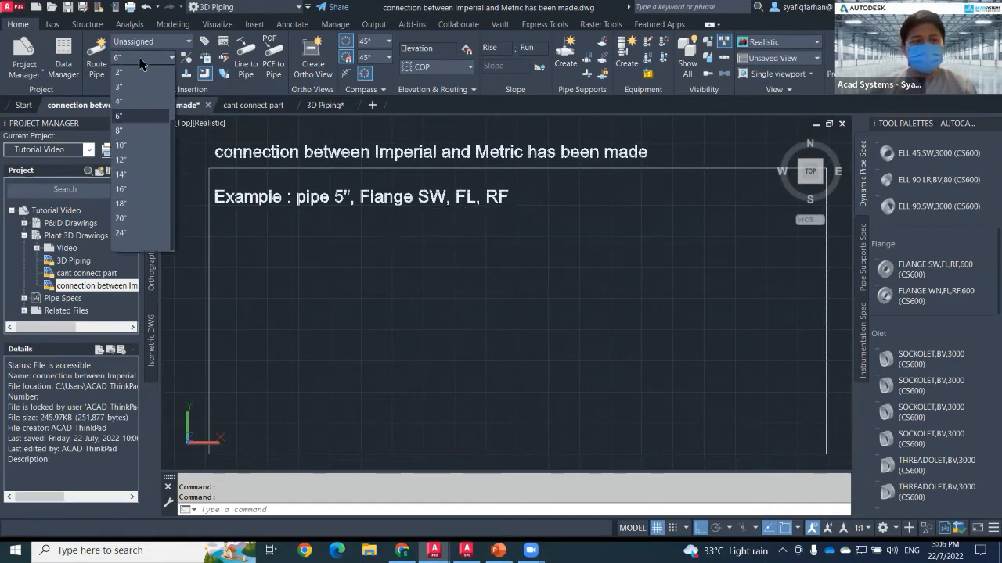
{"action": "left_click", "coordinate": [121, 117]}
{"action": "left_click", "coordinate": [96, 59]}
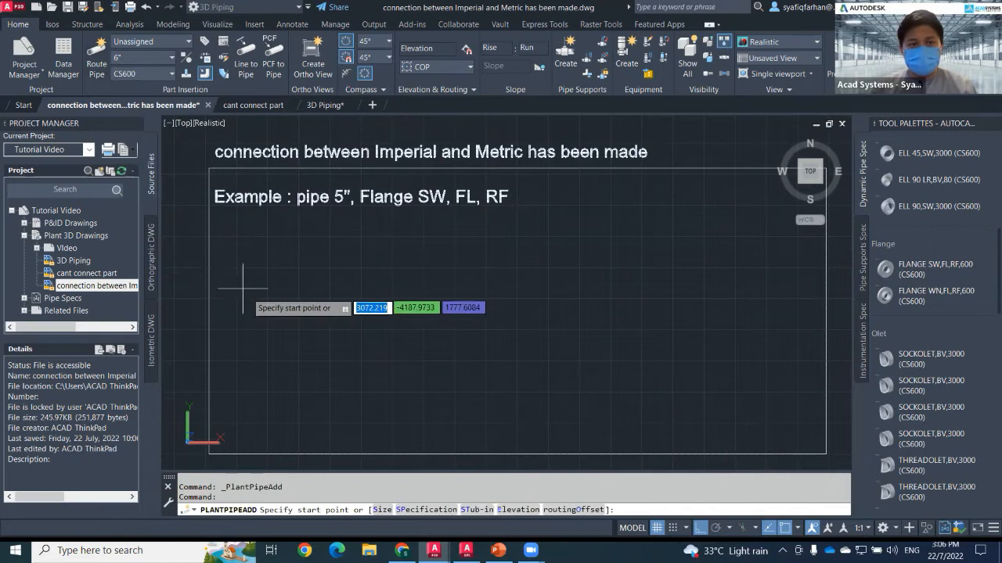
{"action": "left_click", "coordinate": [583, 304]}
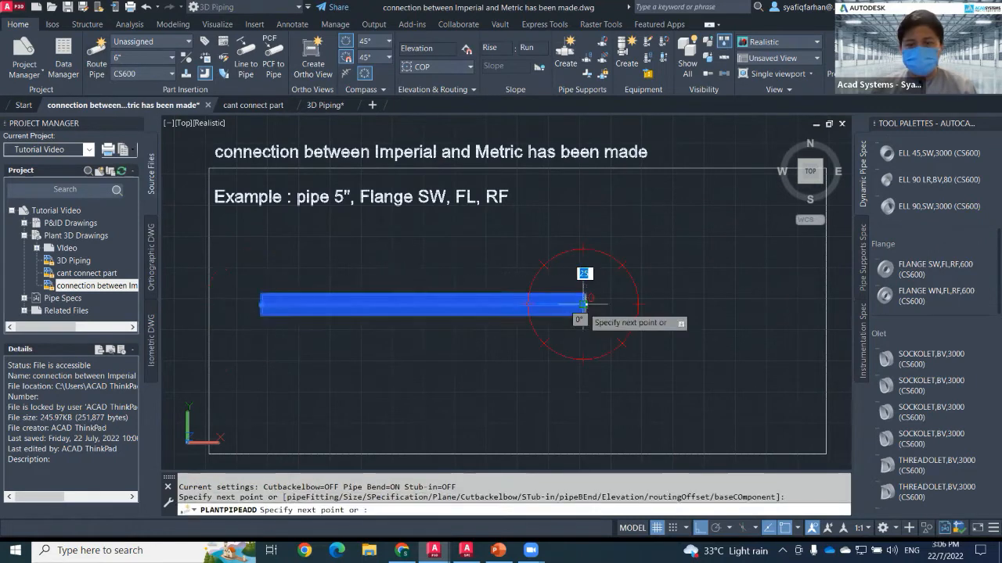
{"action": "key", "text": "Escape"}
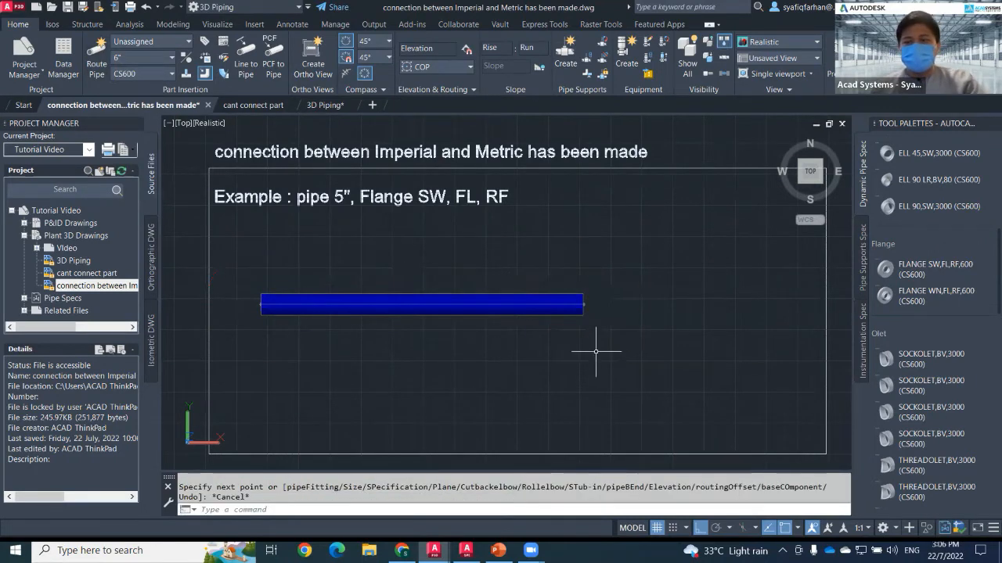
Place a FLANGE SW,FL,RF,600 (CS600) flange at the pipe's open end.
{"action": "left_click", "coordinate": [936, 269]}
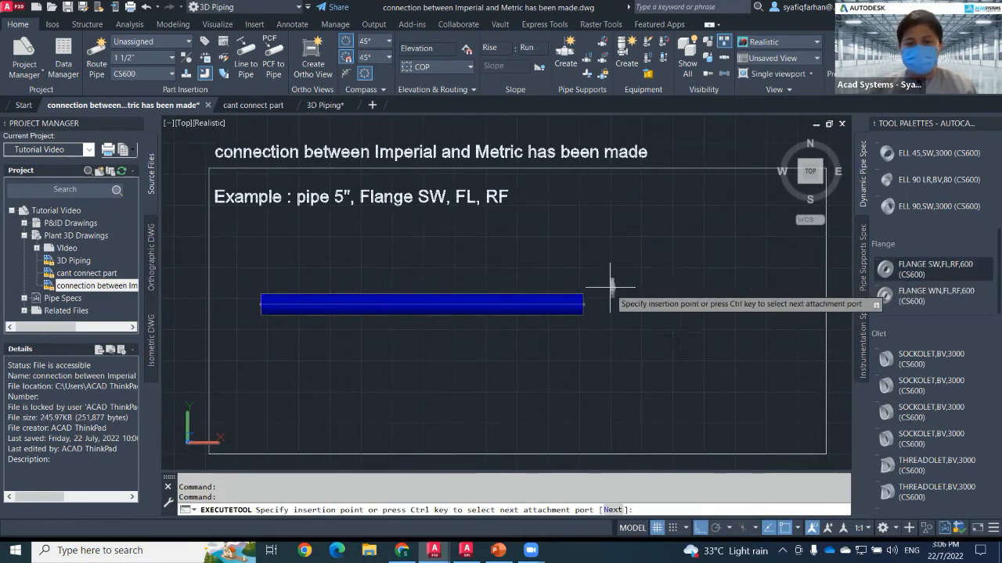
{"action": "left_click", "coordinate": [583, 304]}
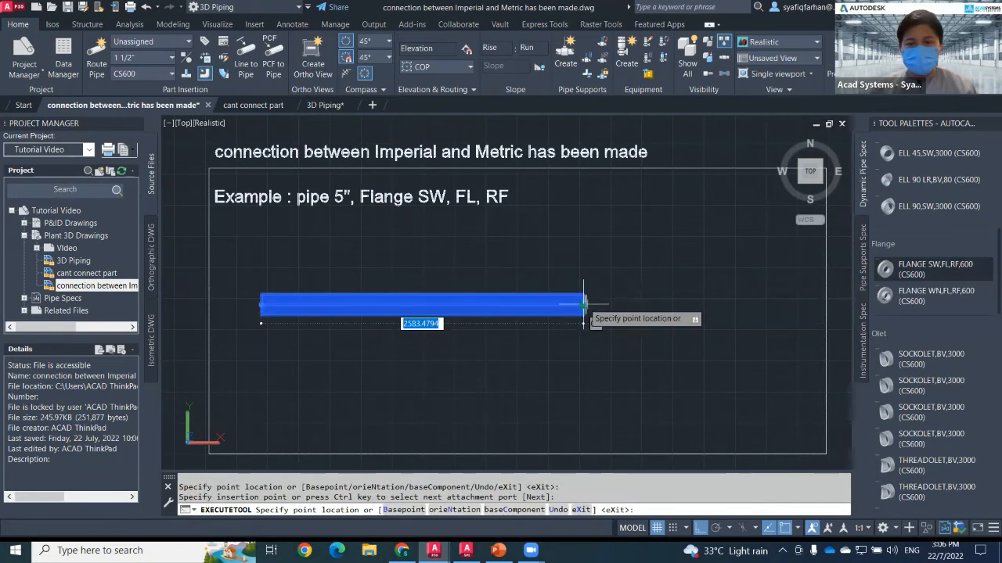
{"action": "left_click", "coordinate": [583, 304]}
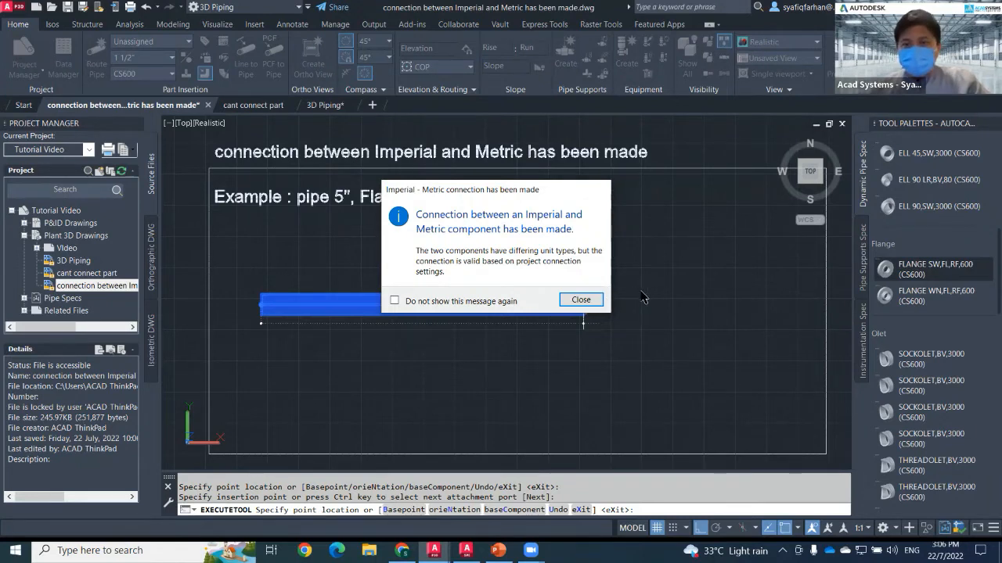
{"action": "left_click", "coordinate": [578, 302]}
{"action": "left_click", "coordinate": [580, 300]}
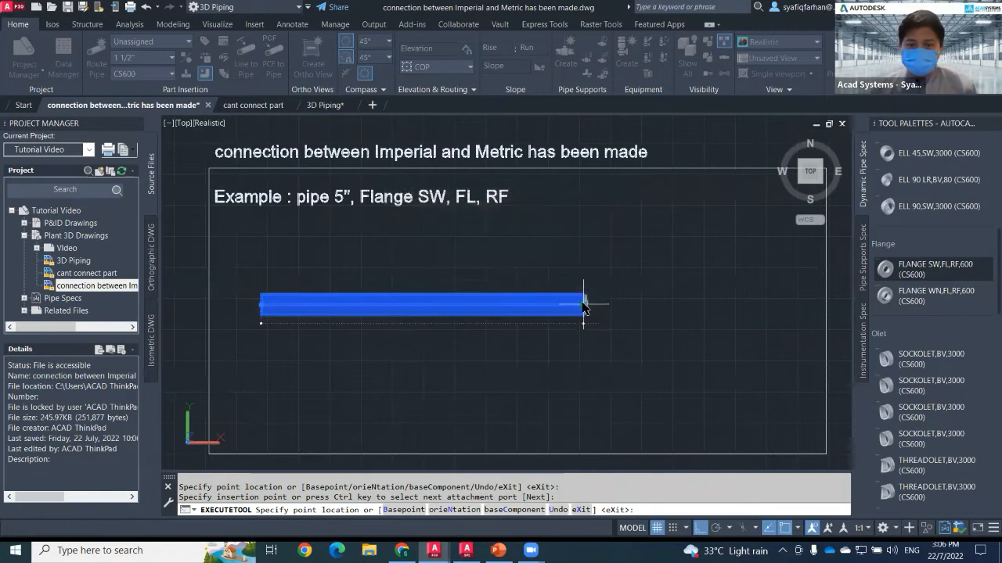
{"action": "left_click", "coordinate": [579, 301]}
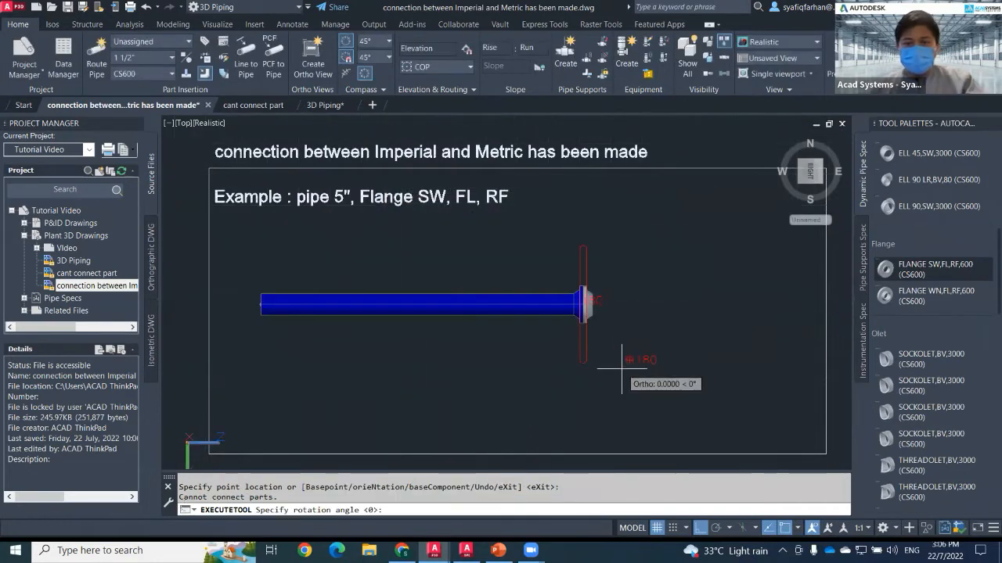
{"action": "left_click", "coordinate": [632, 369]}
{"action": "key", "text": "Escape"}
Select the placed flange and delete it.
{"action": "left_click", "coordinate": [547, 240]}
{"action": "left_click", "coordinate": [658, 370]}
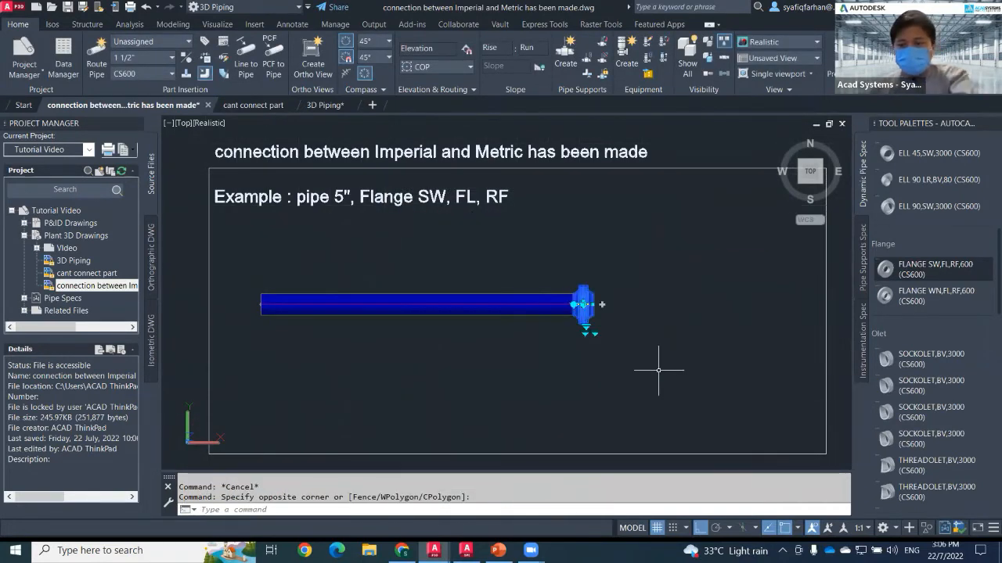
{"action": "key", "text": "Delete"}
In Project Setup, enable imperial-to-metric connection for the Socketweld joint and apply the settings.
{"action": "right_click", "coordinate": [56, 211]}
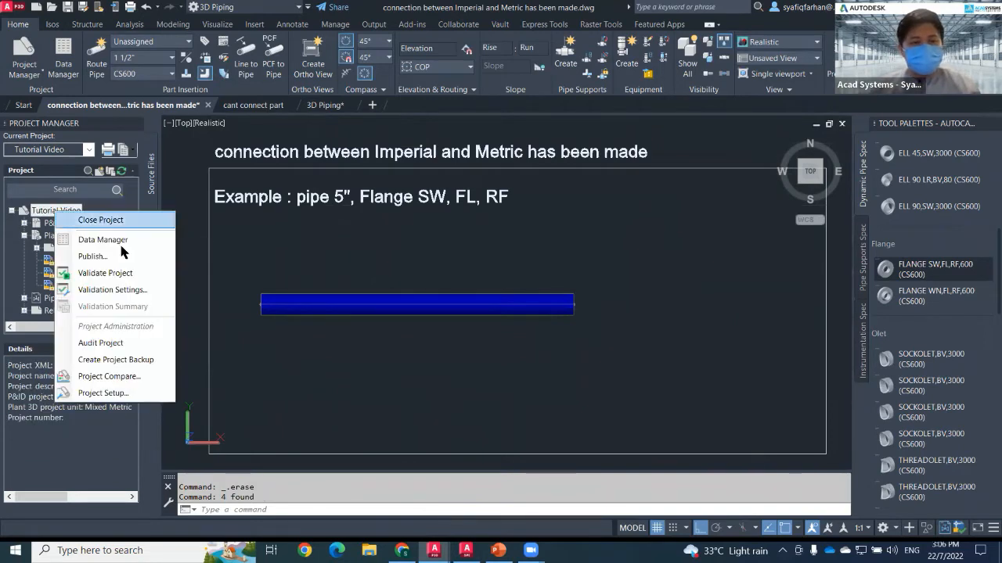
{"action": "left_click", "coordinate": [131, 394]}
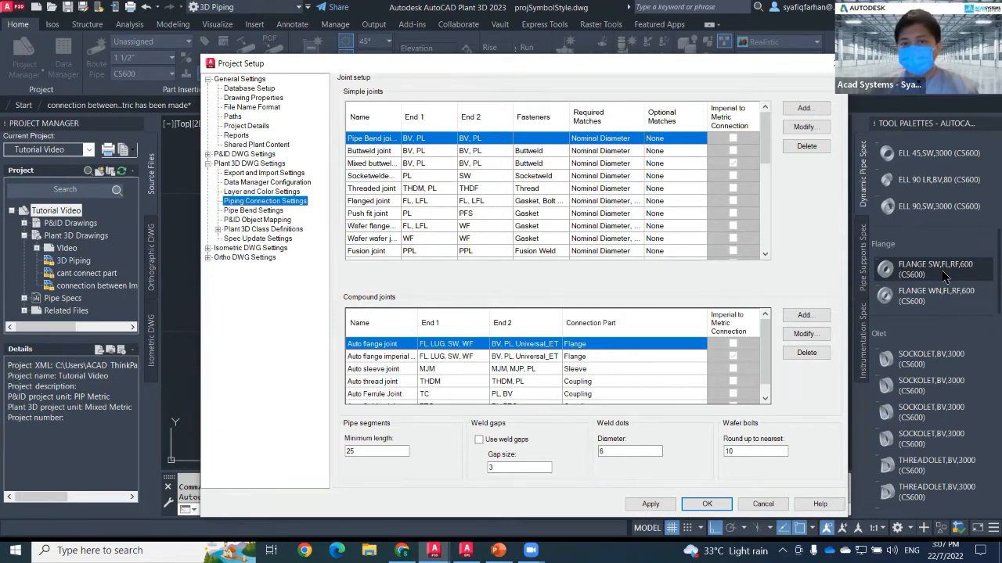
{"action": "left_click", "coordinate": [381, 176]}
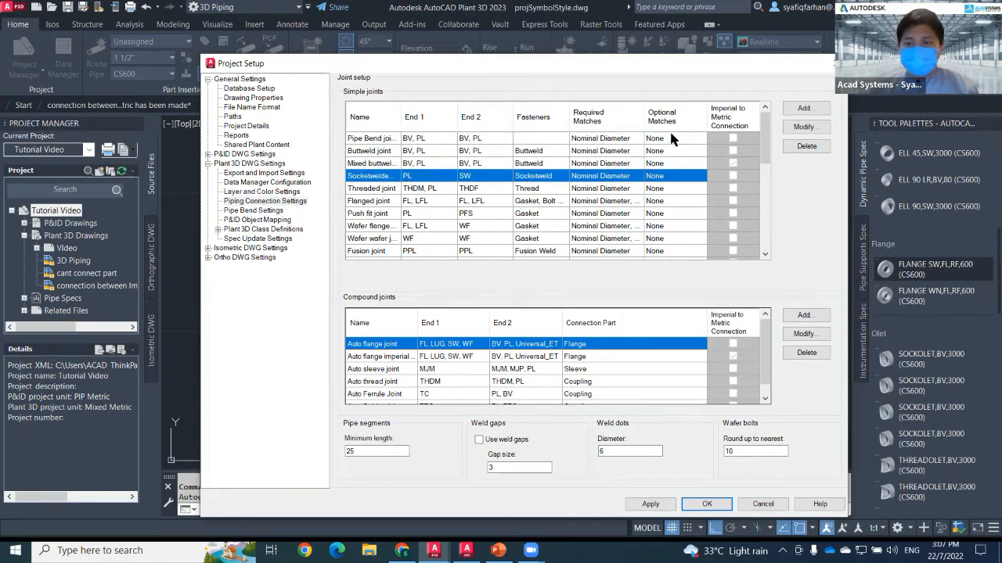
{"action": "left_click", "coordinate": [805, 127]}
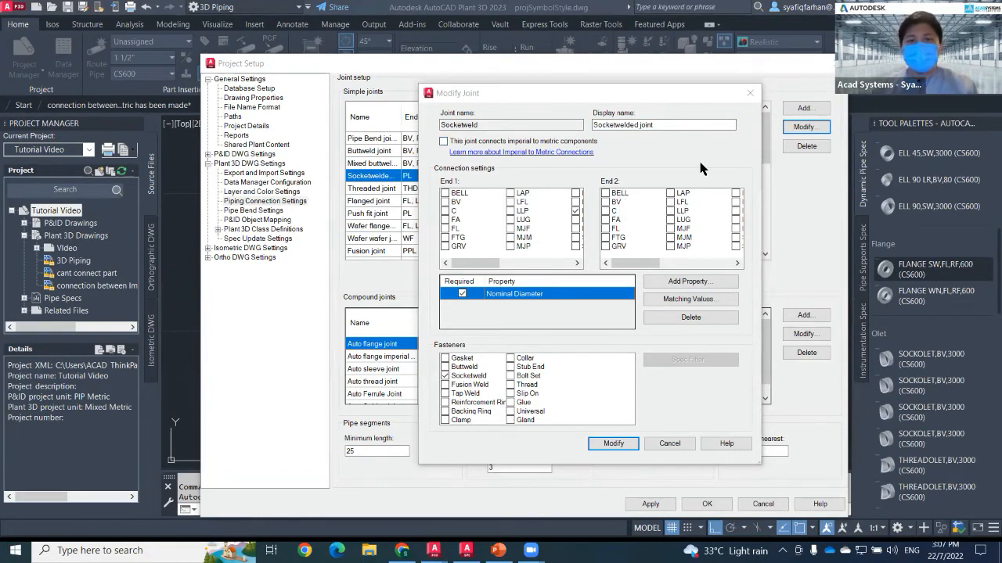
{"action": "left_click", "coordinate": [443, 142]}
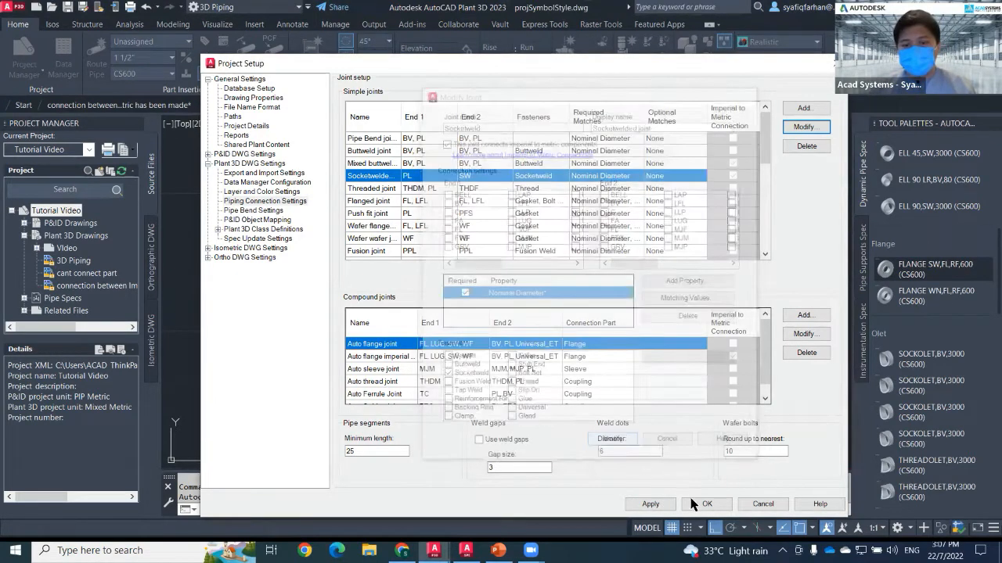
{"action": "left_click", "coordinate": [706, 505]}
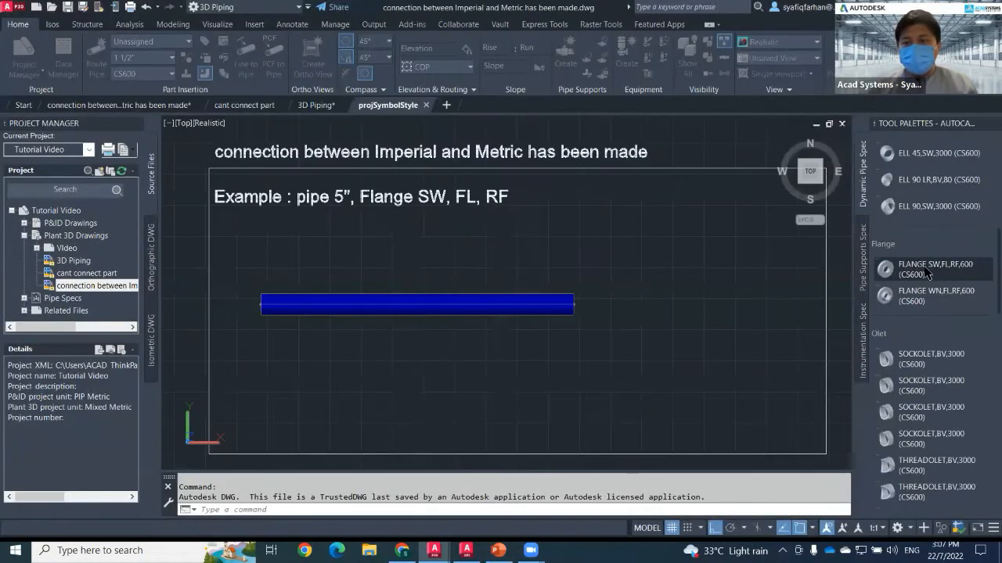
Insert the FLANGE SW,FL,RF,600 flange at the middle of the 6" pipe.
{"action": "left_click", "coordinate": [916, 269]}
{"action": "left_click", "coordinate": [475, 304]}
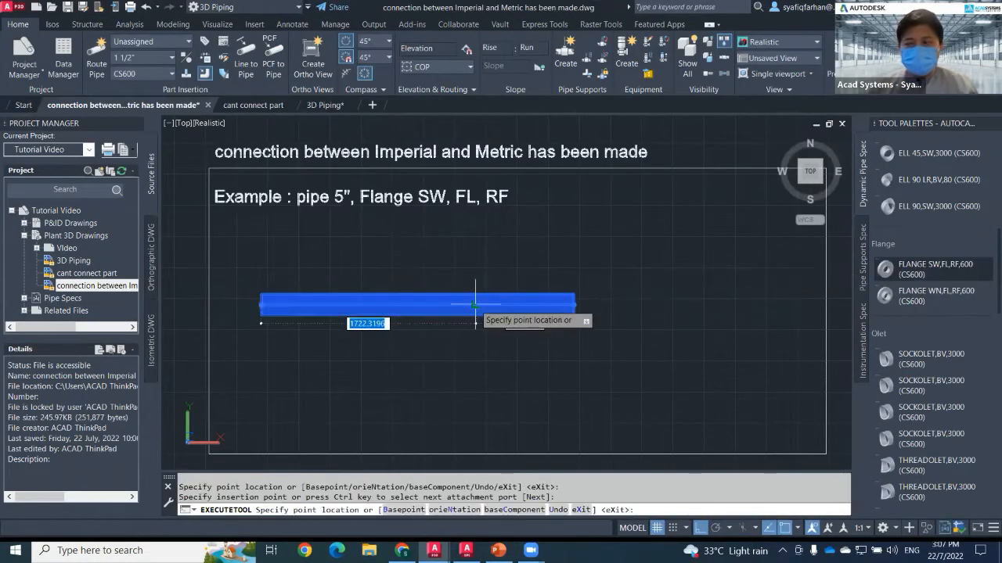
{"action": "left_click", "coordinate": [582, 302]}
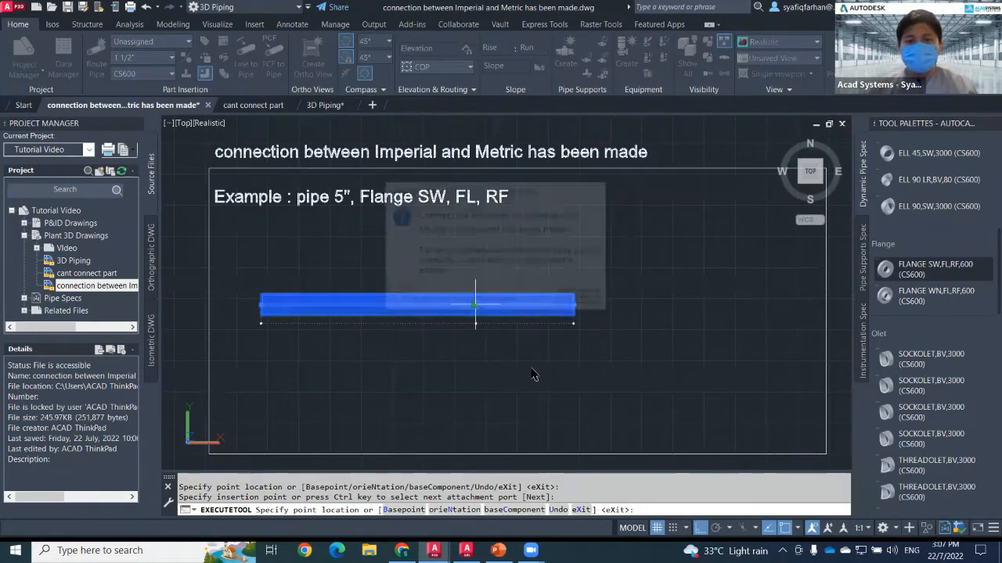
{"action": "left_click", "coordinate": [580, 301]}
{"action": "left_click", "coordinate": [579, 300]}
{"action": "left_click", "coordinate": [581, 300]}
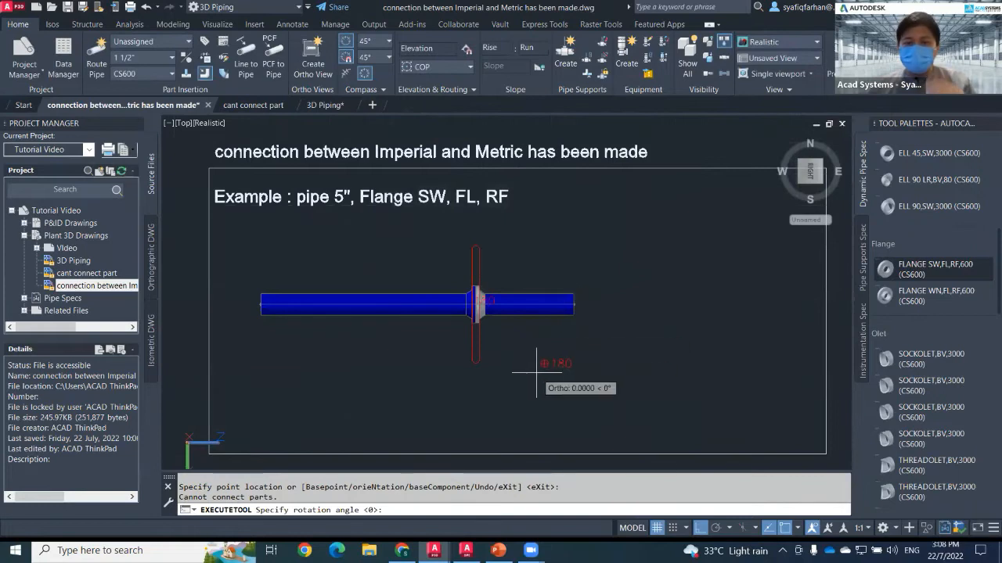
{"action": "key", "text": "Escape"}
{"action": "key", "text": "Escape"}
{"action": "key", "text": "Escape"}
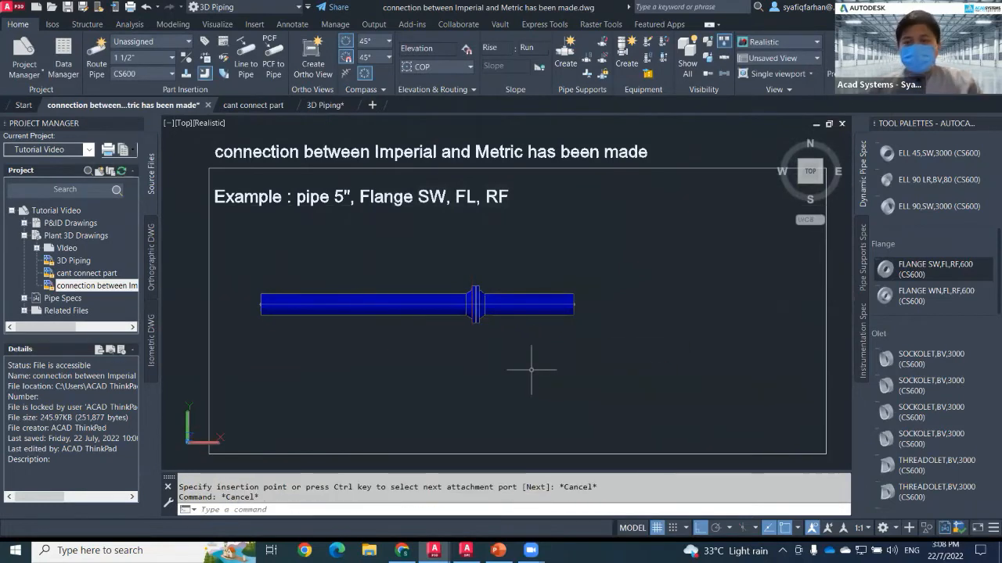
Open the Spec Viewer to review the CS600 flange size ranges, then close it.
{"action": "left_click", "coordinate": [222, 49]}
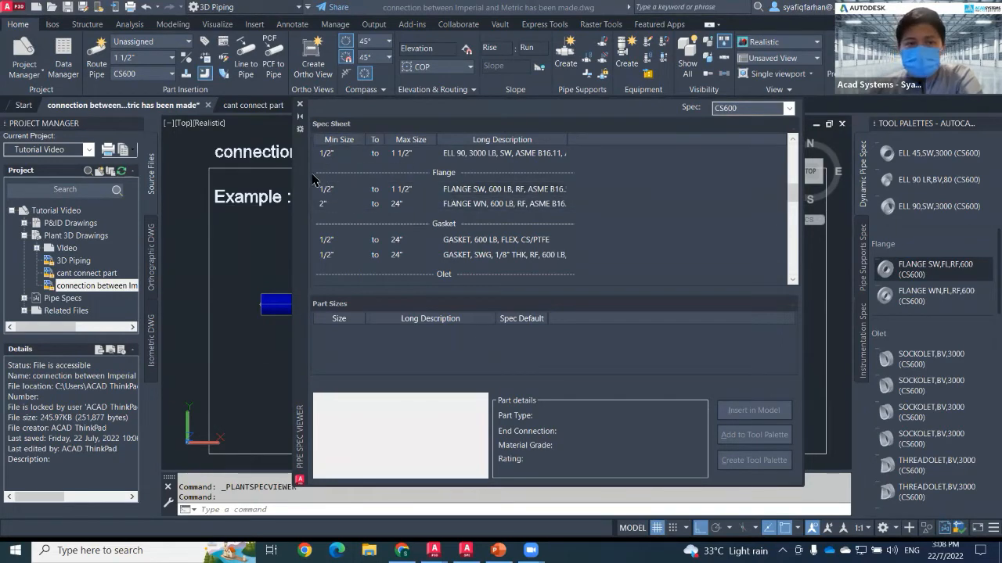
{"action": "left_click_drag", "start_coordinate": [304, 181], "coordinate": [398, 178]}
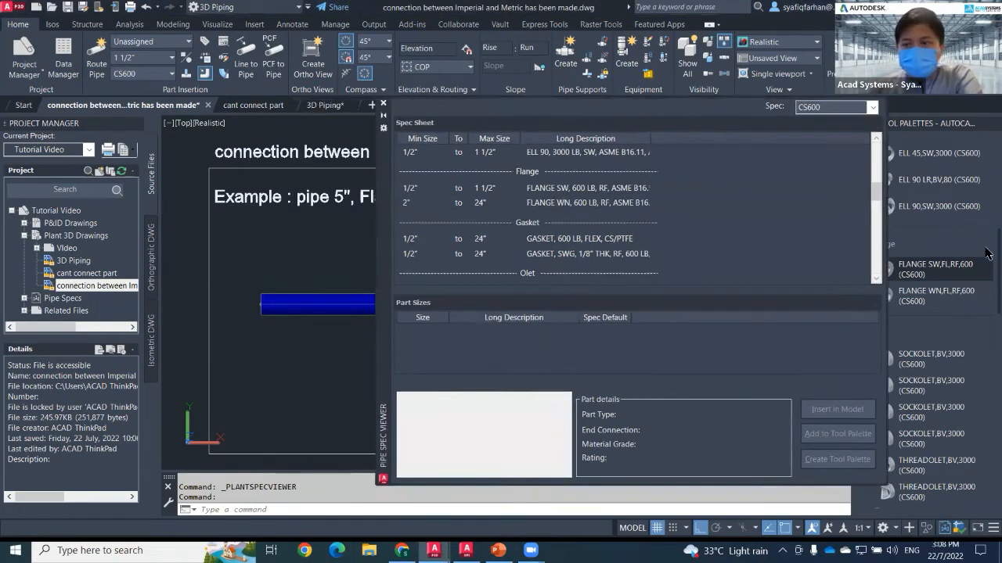
{"action": "left_click", "coordinate": [929, 270]}
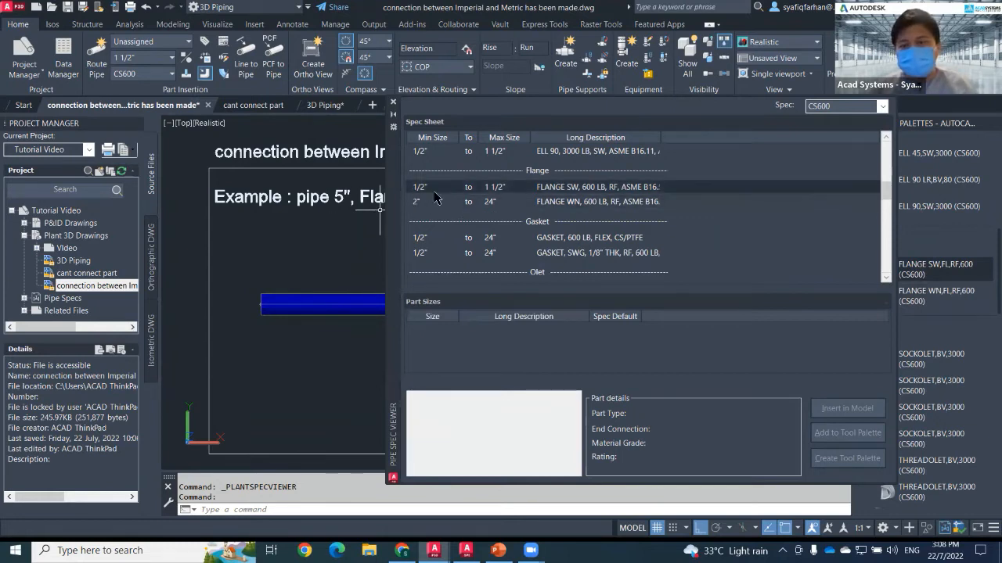
{"action": "left_click", "coordinate": [394, 105]}
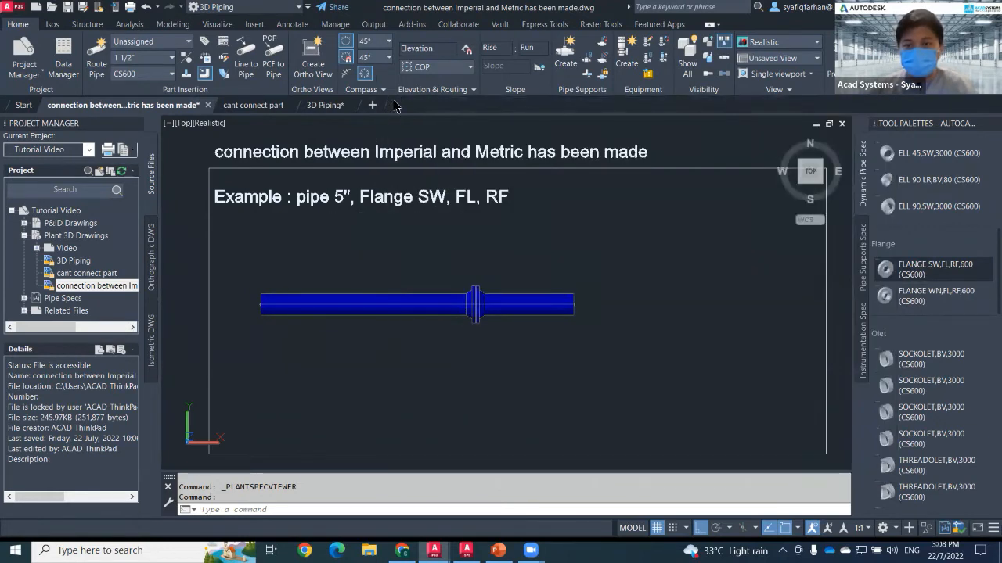
Route a horizontal 1" pipe below the first pipe.
{"action": "left_click", "coordinate": [143, 57]}
{"action": "scroll", "coordinate": [137, 82], "scroll_direction": "up", "scroll_amount": 3}
{"action": "left_click", "coordinate": [137, 94]}
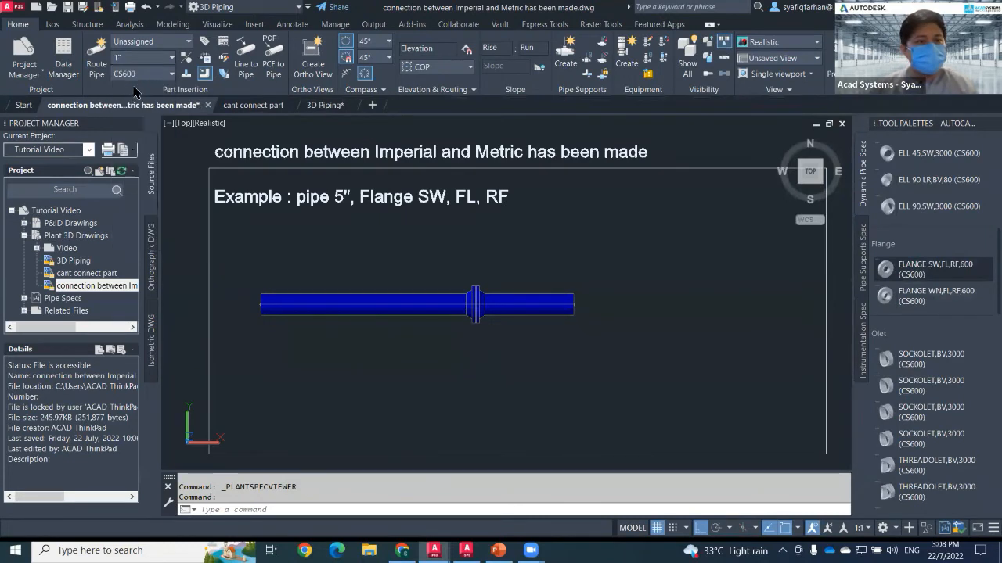
{"action": "left_click", "coordinate": [93, 69]}
{"action": "left_click", "coordinate": [273, 380]}
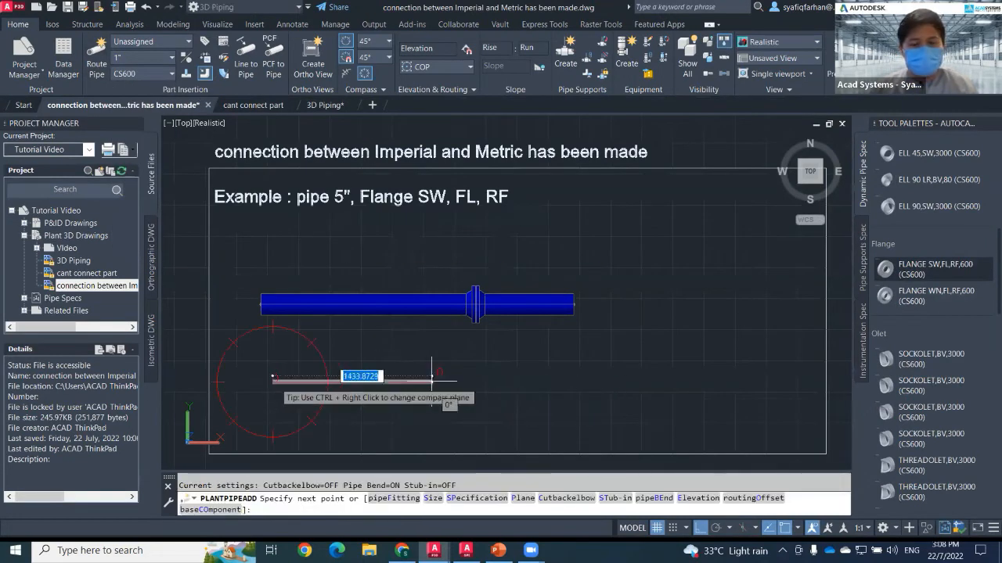
{"action": "left_click", "coordinate": [493, 380]}
{"action": "key", "text": "Escape"}
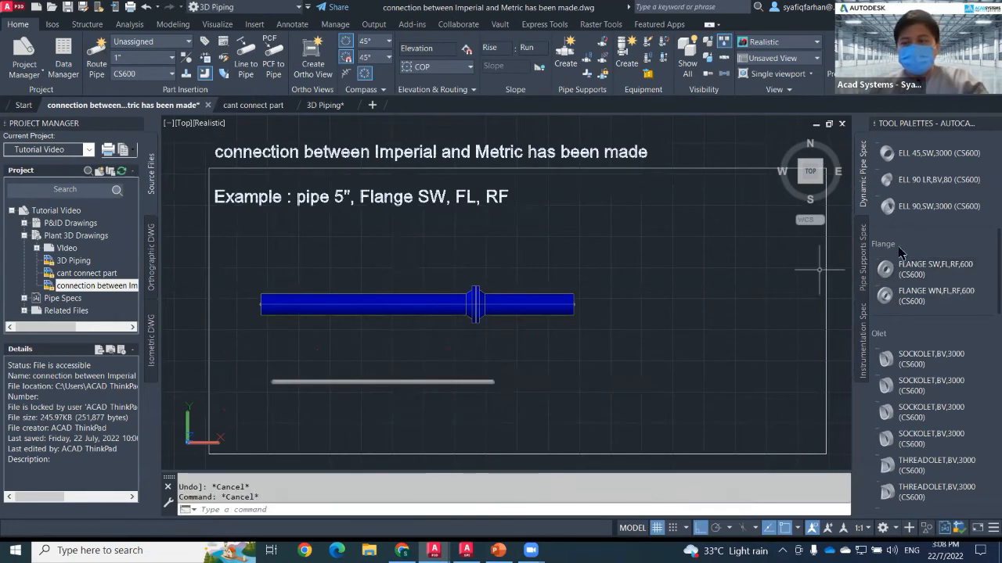
Try to attach the FLANGE SW,FL,RF,600 flange to the end of the 1" pipe.
{"action": "left_click", "coordinate": [917, 270]}
{"action": "scroll", "coordinate": [509, 403], "scroll_direction": "up", "scroll_amount": 3}
{"action": "left_click", "coordinate": [477, 352]}
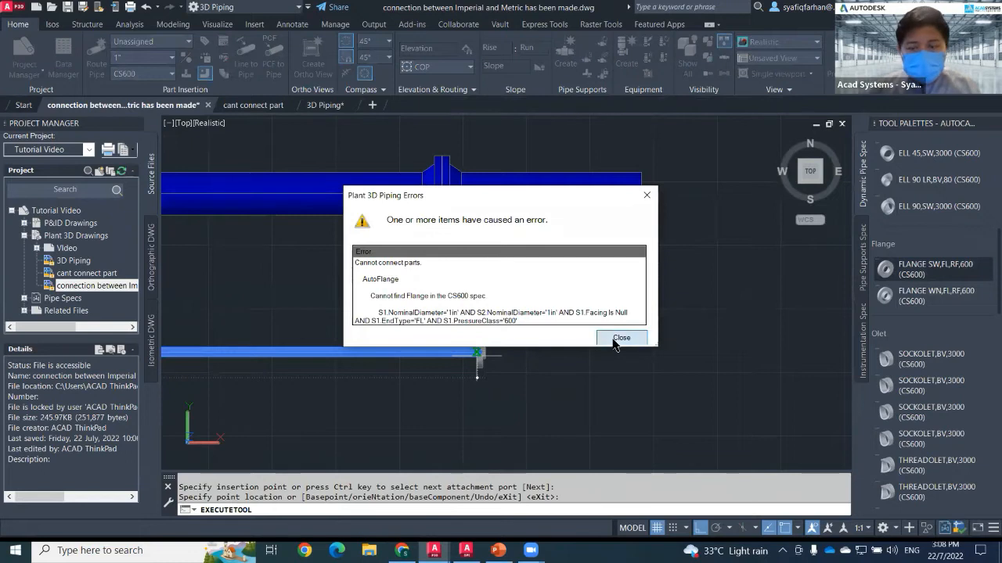
{"action": "left_click", "coordinate": [624, 339]}
{"action": "key", "text": "Escape"}
{"action": "key", "text": "Escape"}
{"action": "key", "text": "Escape"}
Select the leftover flange part near the 1" pipe and delete it.
{"action": "left_click", "coordinate": [457, 318]}
{"action": "left_click", "coordinate": [522, 415]}
{"action": "key", "text": "Delete"}
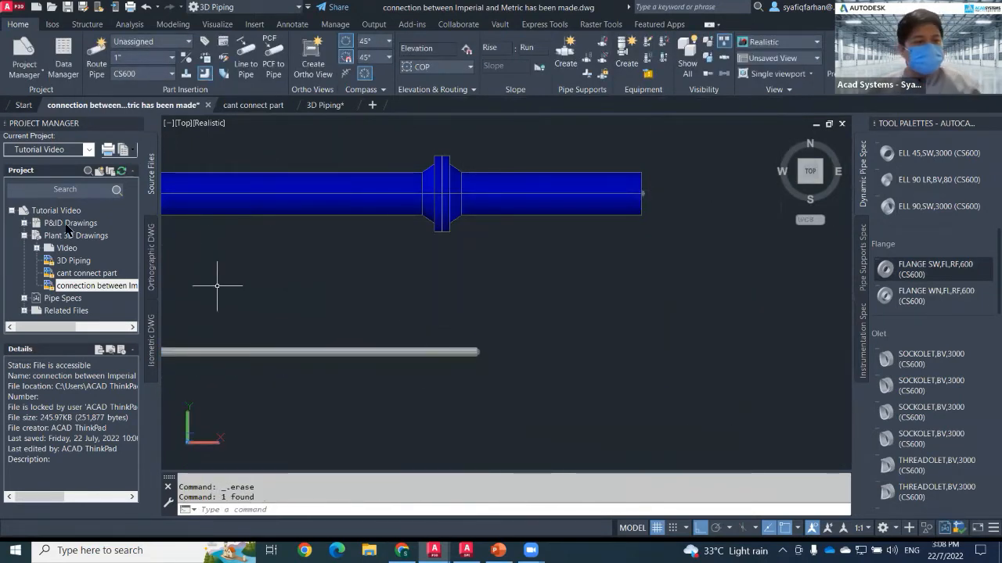
Reopen Project Setup to review the piping joint connection settings.
{"action": "left_click", "coordinate": [66, 215]}
{"action": "right_click", "coordinate": [66, 216]}
{"action": "left_click", "coordinate": [125, 400]}
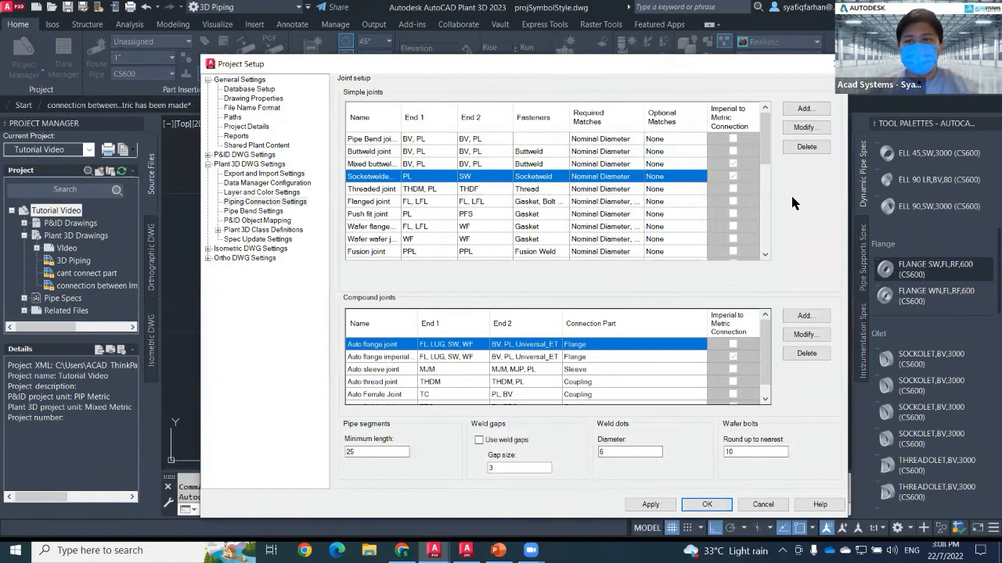
{"action": "left_click", "coordinate": [610, 440]}
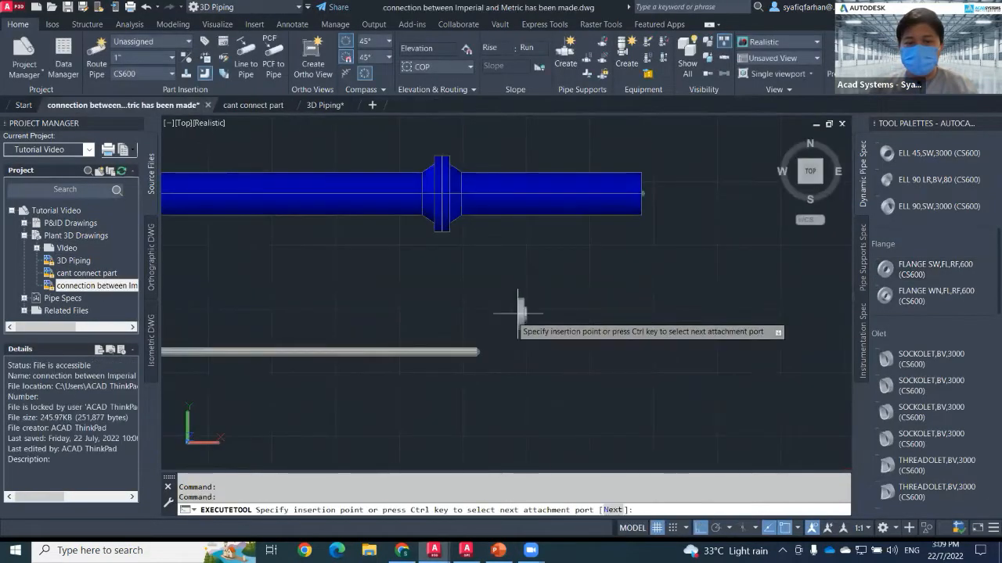
Place a flange at the open end of the 1" pipe.
{"action": "left_click", "coordinate": [476, 352]}
{"action": "left_click", "coordinate": [477, 352]}
{"action": "left_click", "coordinate": [488, 314]}
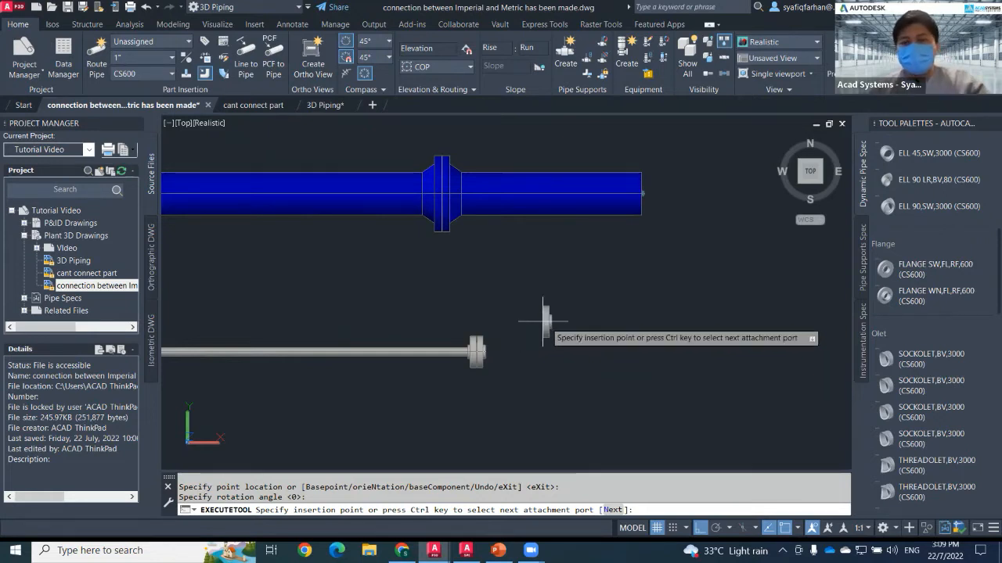
{"action": "key", "text": "Escape"}
{"action": "scroll", "coordinate": [574, 322], "scroll_direction": "down", "scroll_amount": 2}
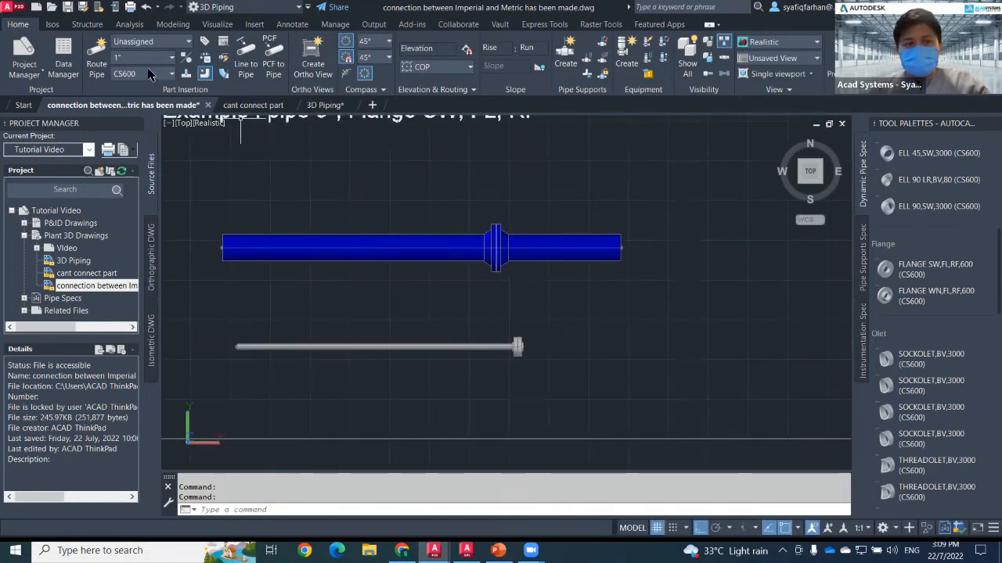
Set the pipe size to 6" and route a straight horizontal pipe above the existing pipes.
{"action": "left_click", "coordinate": [156, 58]}
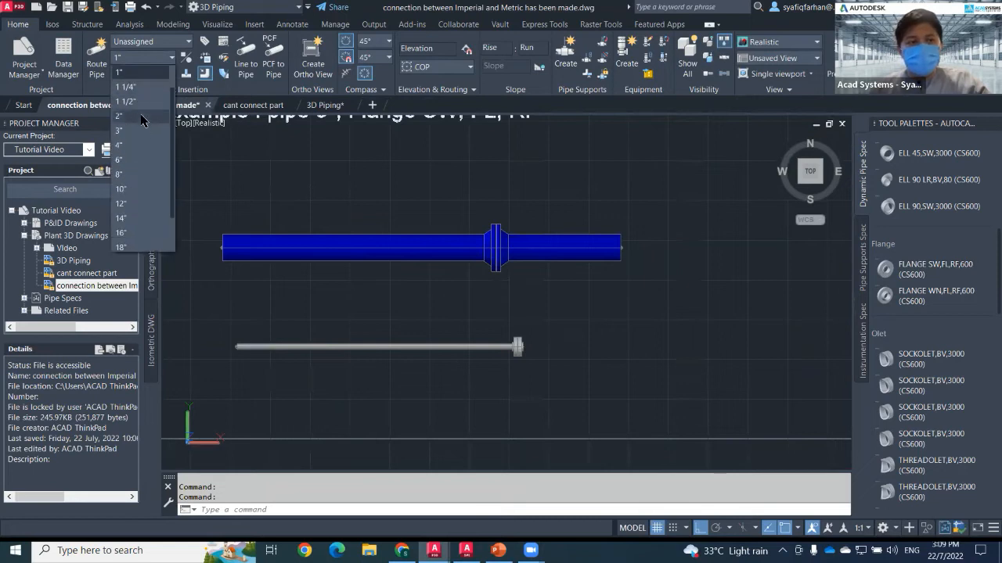
{"action": "left_click", "coordinate": [134, 161]}
{"action": "key", "text": "Return"}
{"action": "left_click", "coordinate": [232, 172]}
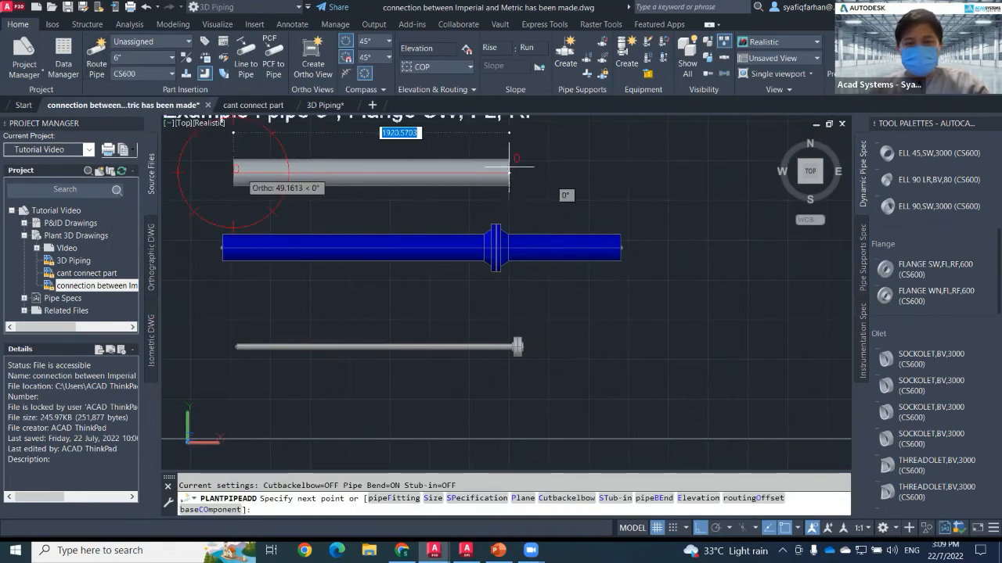
{"action": "left_click", "coordinate": [670, 174]}
{"action": "key", "text": "Escape"}
{"action": "key", "text": "Escape"}
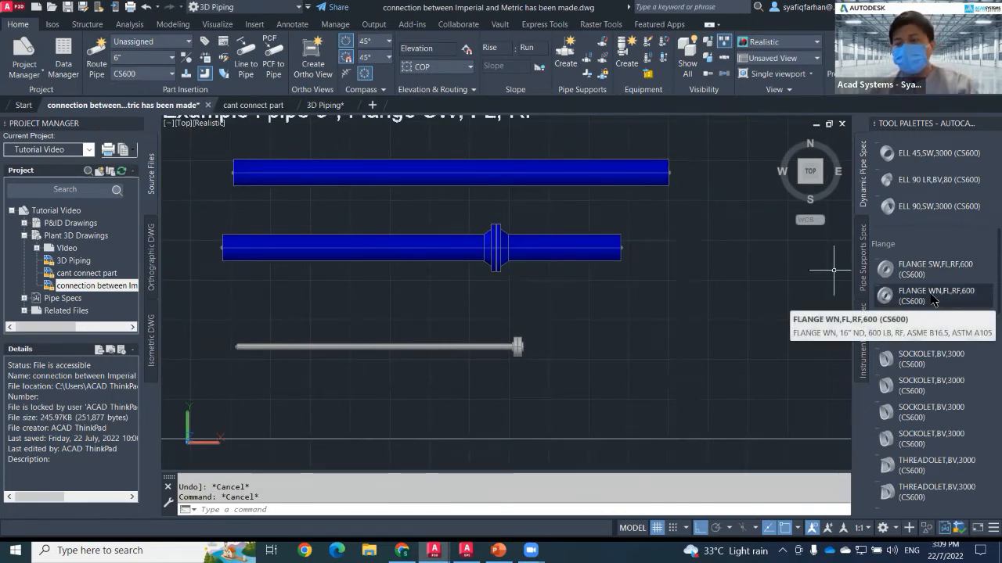
Insert a FLANGE WN,FL,RF,600 flange onto the middle of the new 6" pipe with the default rotation.
{"action": "left_click", "coordinate": [932, 298]}
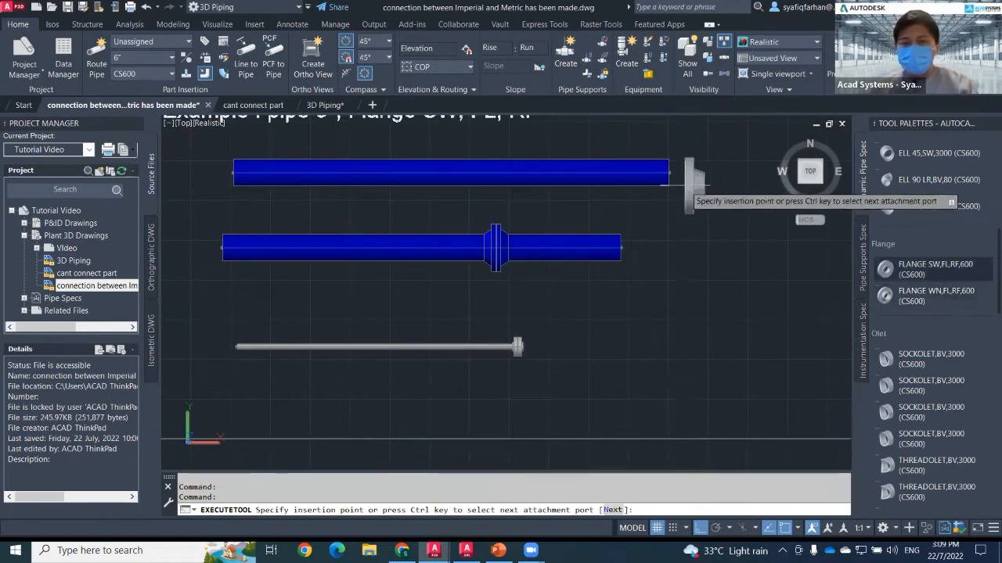
{"action": "left_click", "coordinate": [540, 172]}
{"action": "key", "text": "Return"}
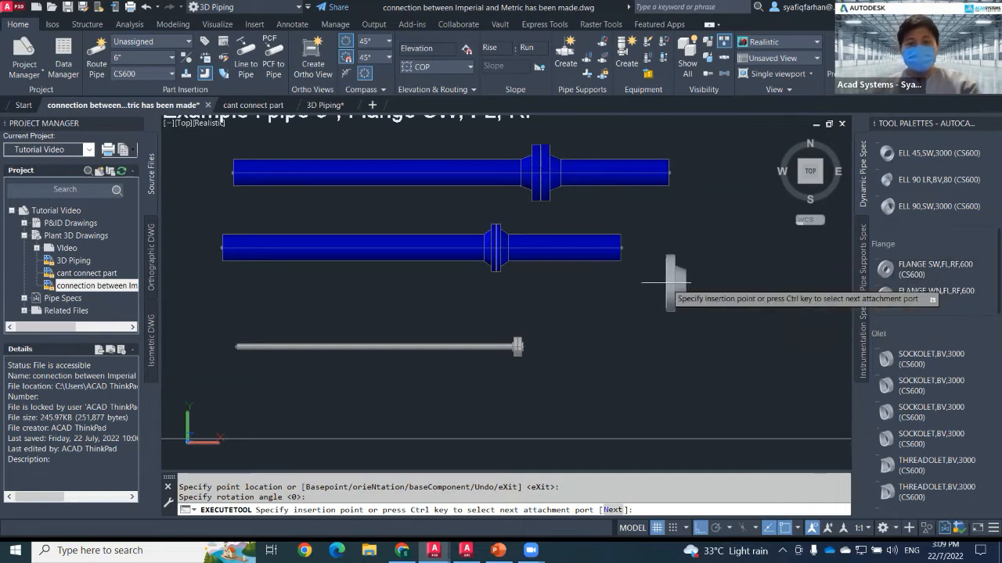
{"action": "key", "text": "Escape"}
Switch to PowerPoint and present the Common Error & Solution (1) slide as a duplicated slide show.
{"action": "left_click", "coordinate": [507, 547]}
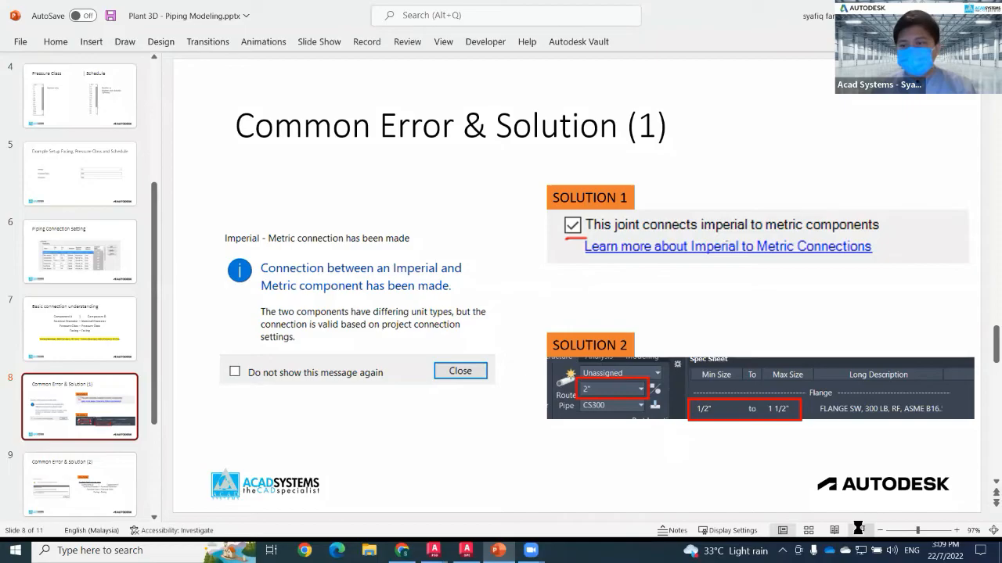
{"action": "key", "text": "shift+F5"}
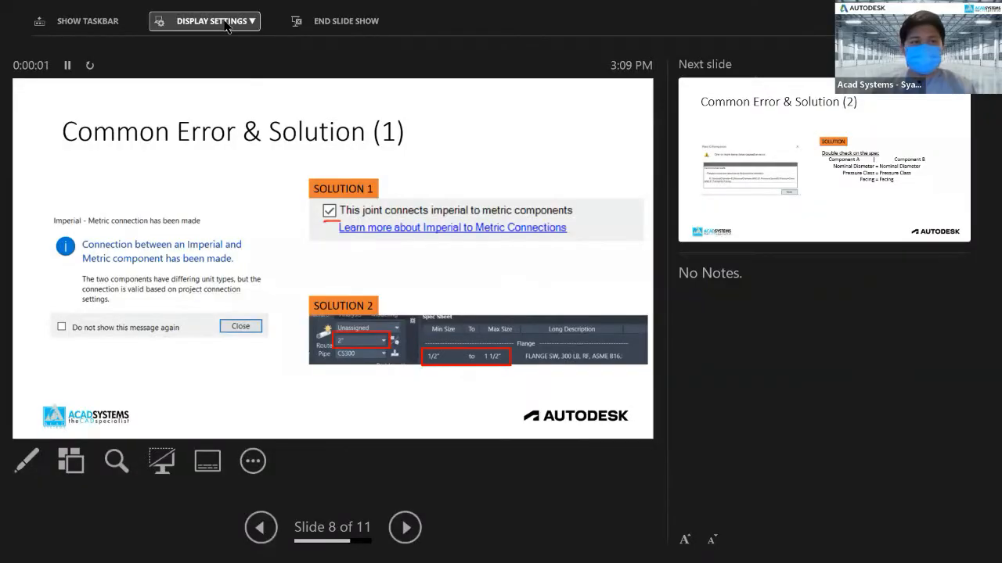
{"action": "left_click", "coordinate": [207, 21]}
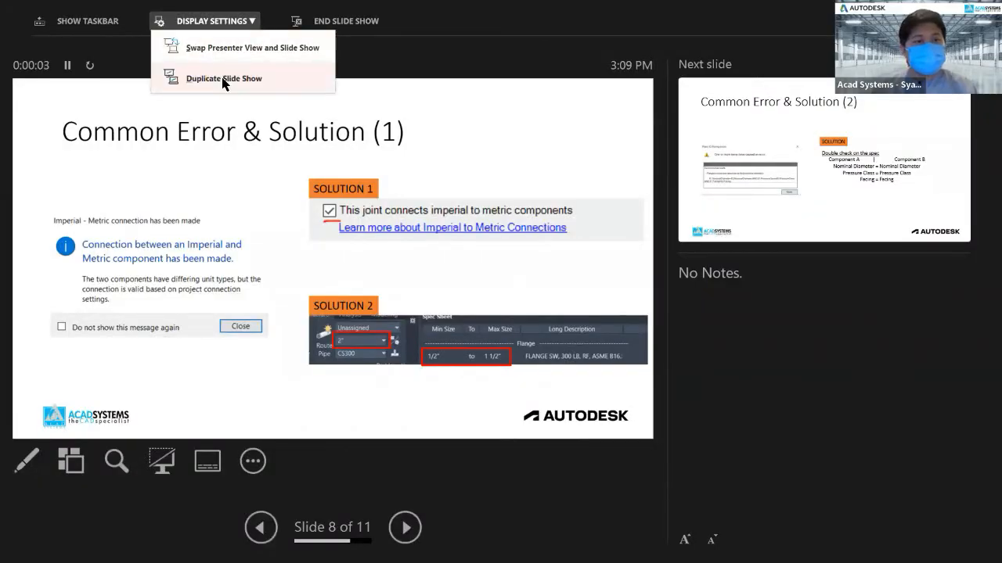
{"action": "left_click", "coordinate": [224, 78]}
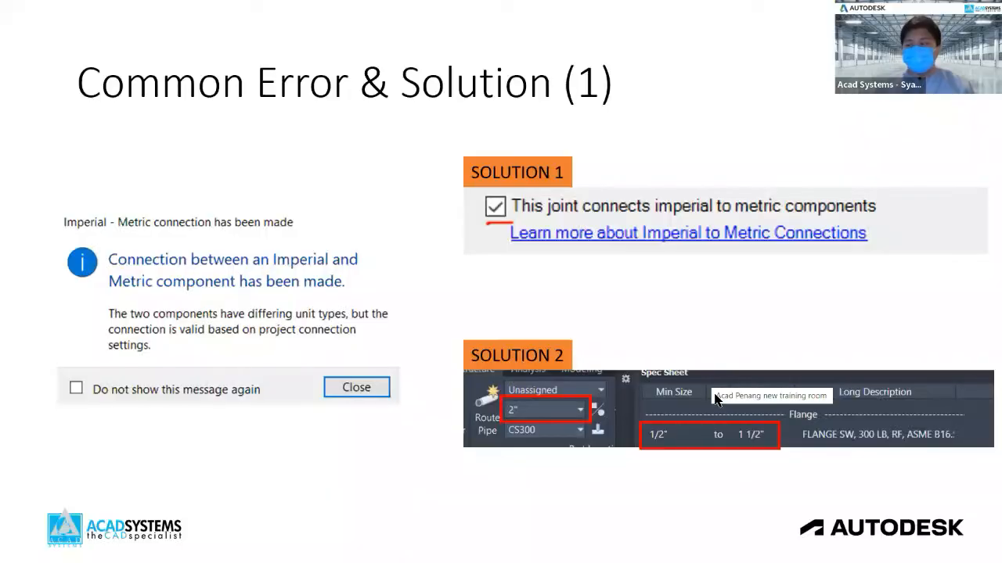
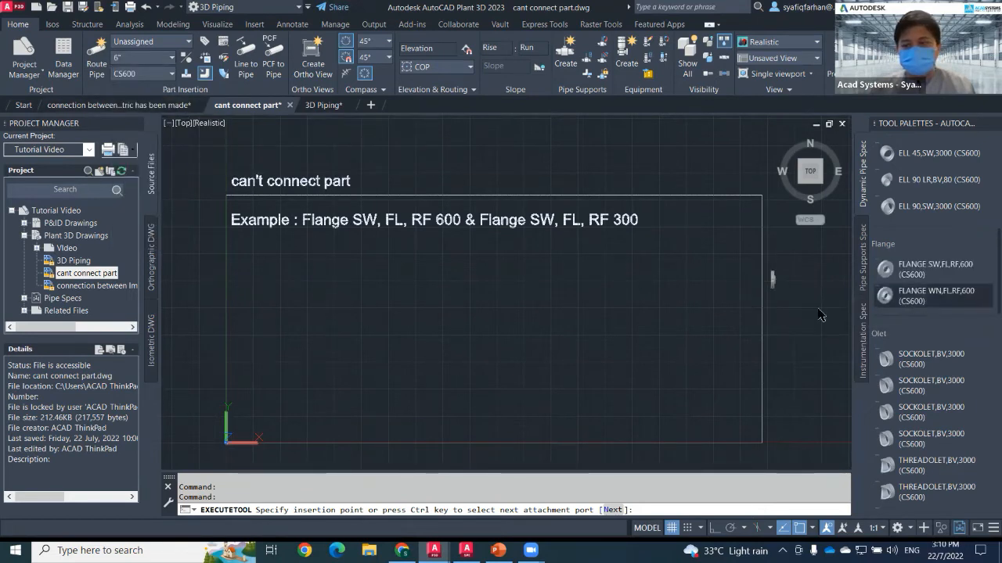
Place a CS600 flange inside the example frame with the default rotation and end the command.
{"action": "scroll", "coordinate": [508, 333], "scroll_direction": "up", "scroll_amount": 2}
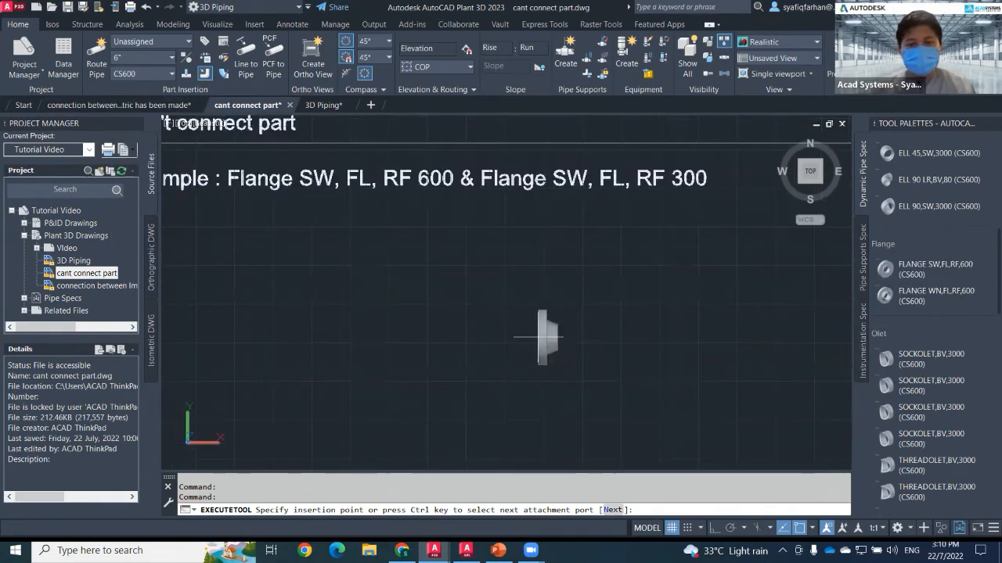
{"action": "left_click", "coordinate": [548, 338]}
{"action": "left_click", "coordinate": [596, 335]}
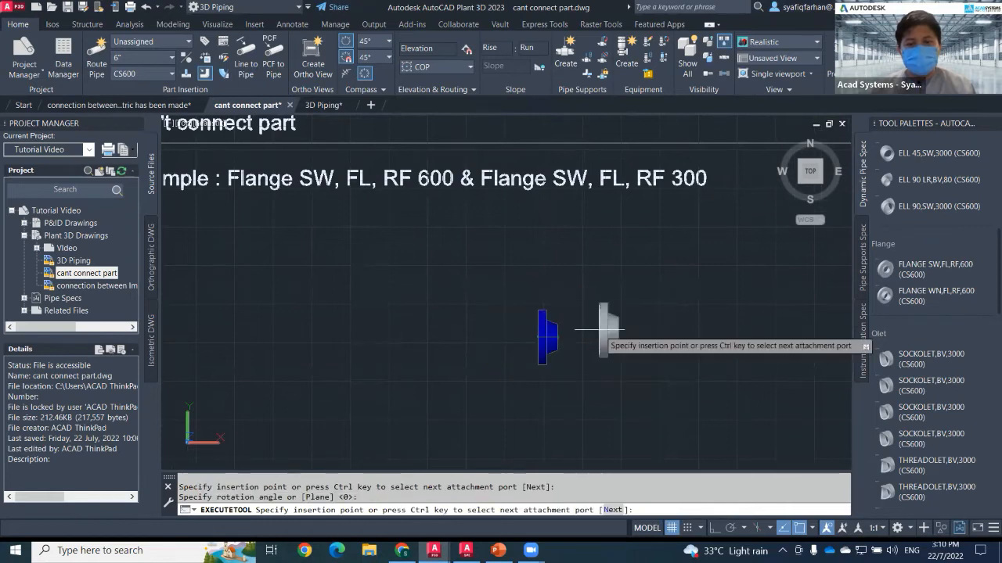
{"action": "key", "text": "Escape"}
{"action": "key", "text": "Escape"}
{"action": "key", "text": "Escape"}
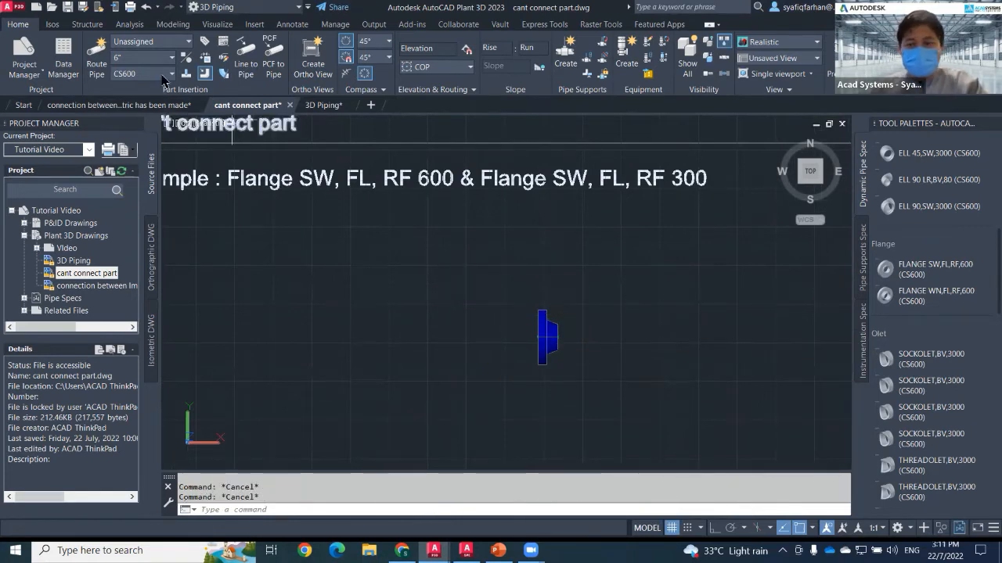
Switch the spec to CS300 and try to attach a FLANGE WN,FL,RF,300 to the CS600 flange.
{"action": "left_click", "coordinate": [156, 74]}
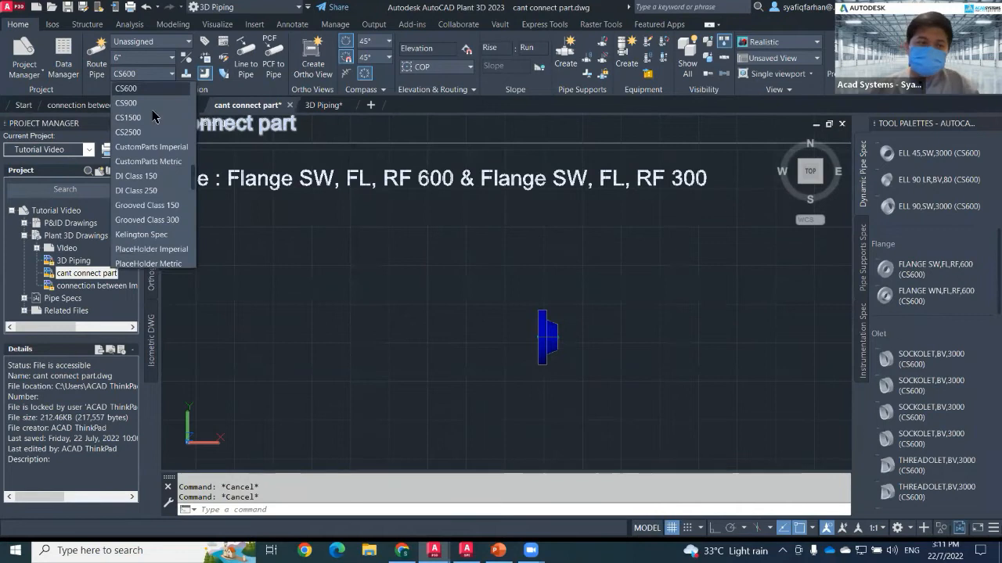
{"action": "left_click", "coordinate": [148, 103]}
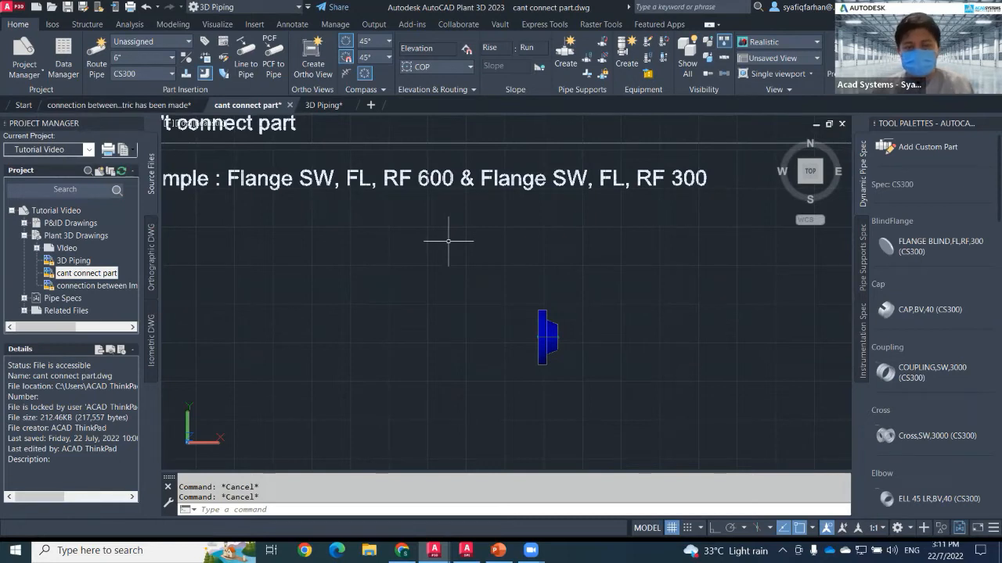
{"action": "scroll", "coordinate": [942, 417], "scroll_direction": "down", "scroll_amount": 5}
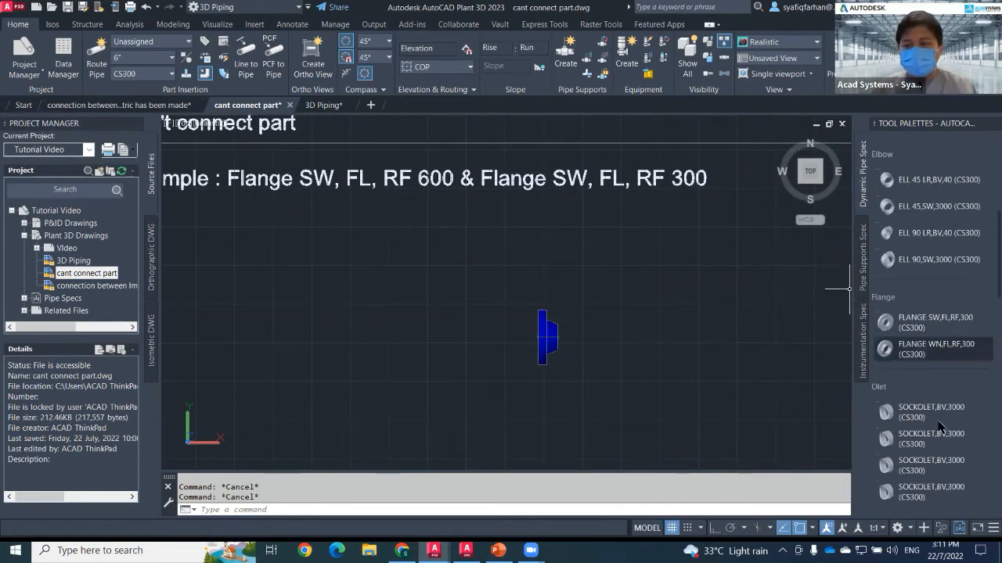
{"action": "left_click", "coordinate": [919, 351]}
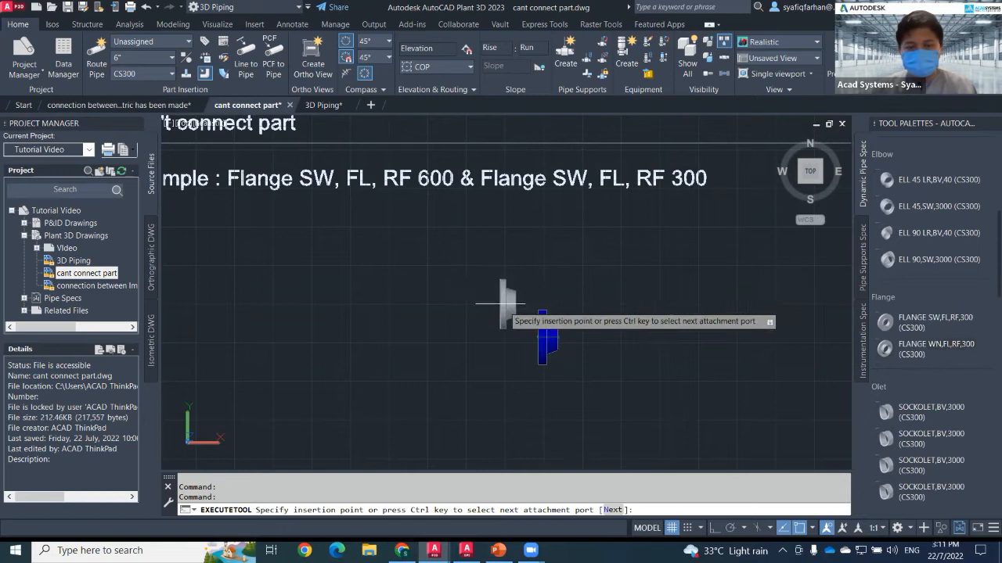
{"action": "left_click", "coordinate": [536, 337]}
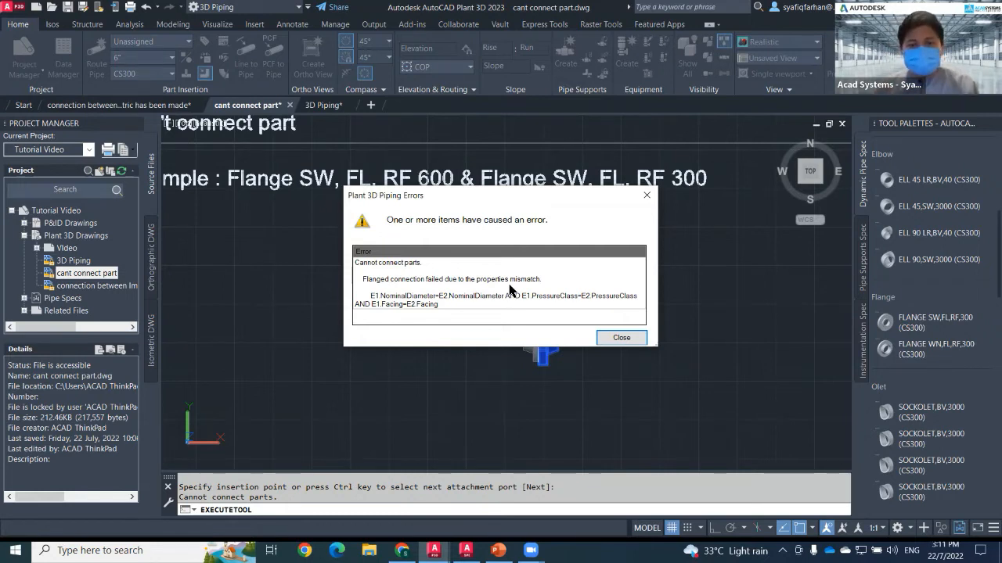
{"action": "left_click", "coordinate": [622, 339]}
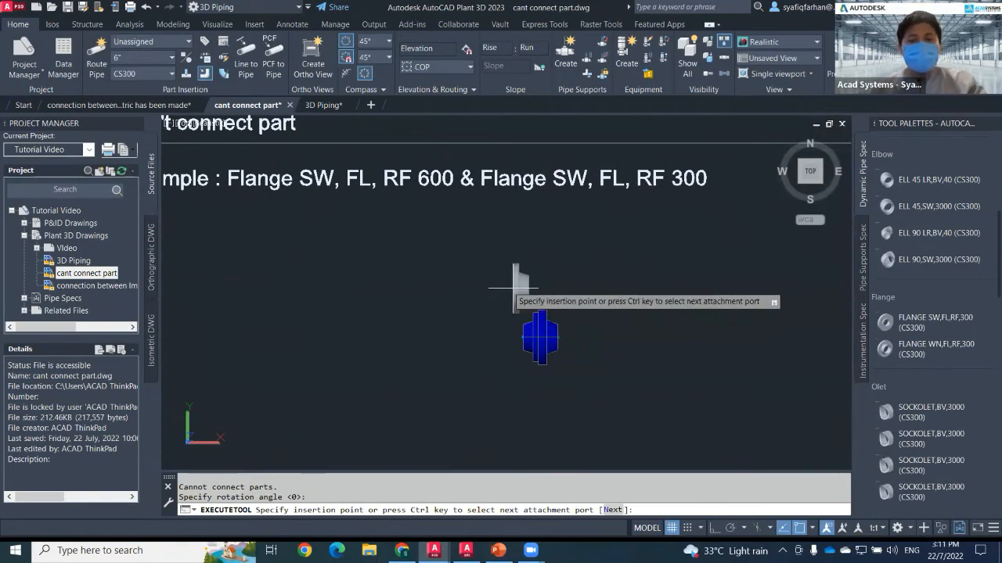
{"action": "key", "text": "Escape"}
In Project Setup, open the Flanged joint for modification, clear Pressure Class as a required match, then cancel.
{"action": "right_click", "coordinate": [50, 211]}
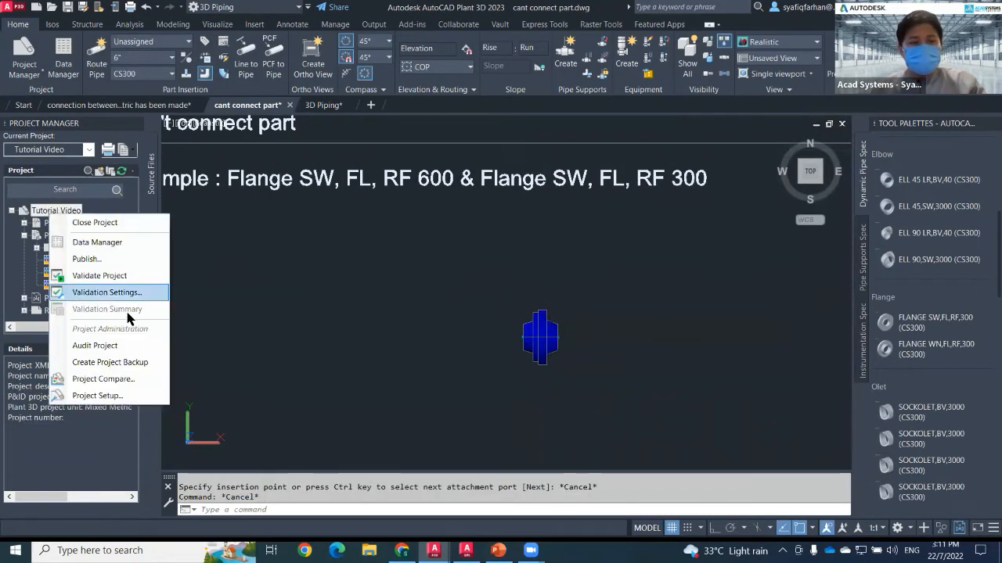
{"action": "left_click", "coordinate": [97, 395]}
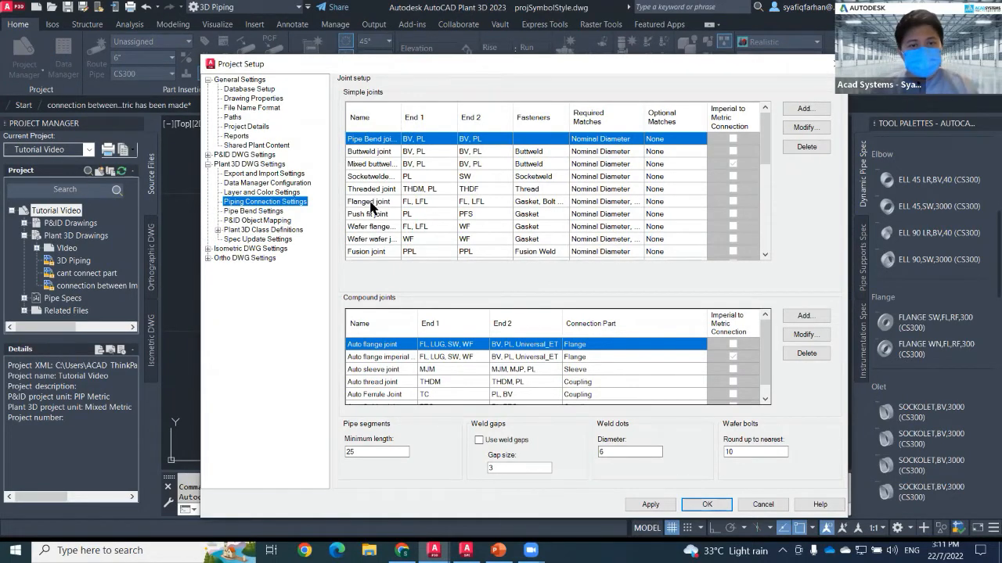
{"action": "left_click", "coordinate": [374, 202]}
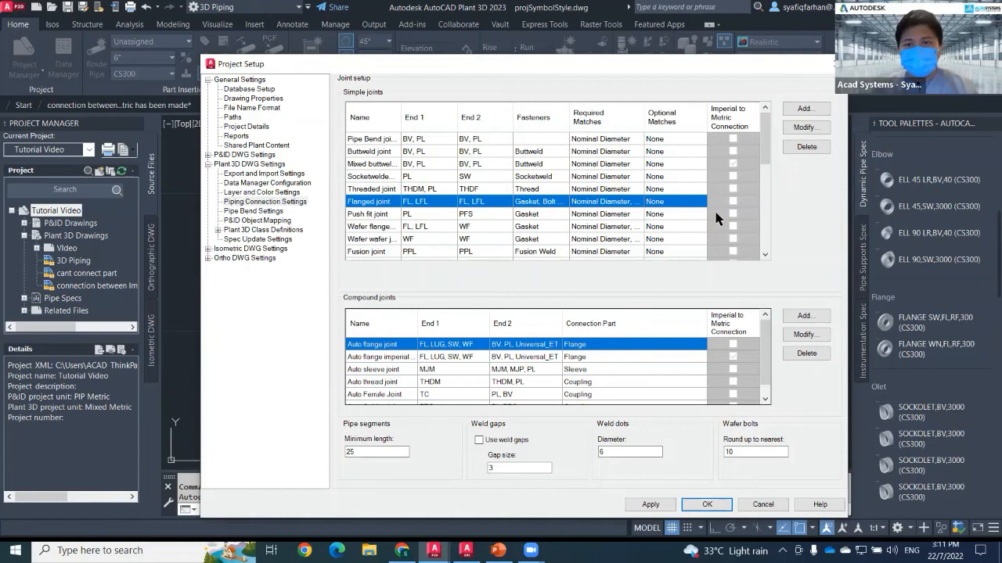
{"action": "left_click", "coordinate": [805, 128]}
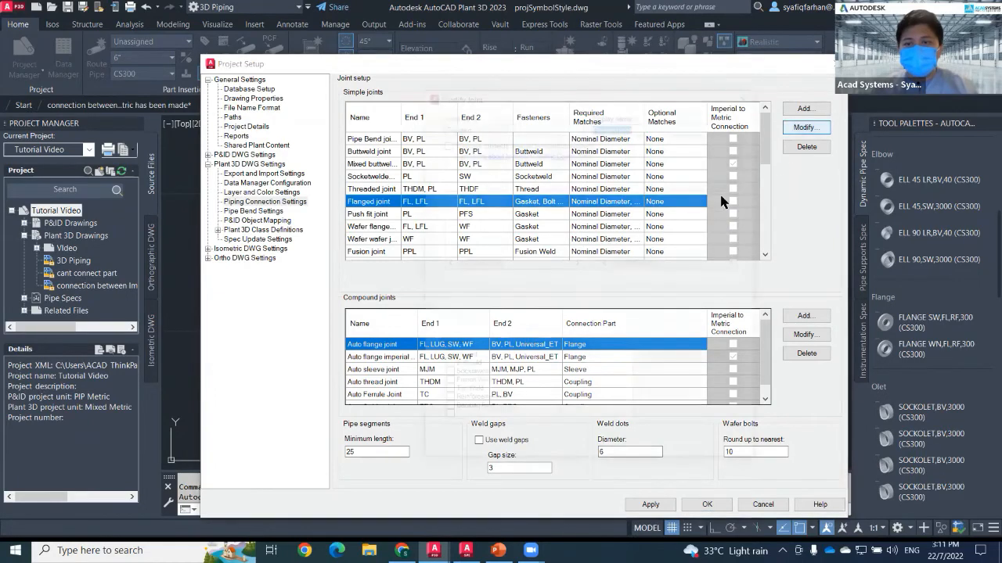
{"action": "left_click", "coordinate": [462, 306]}
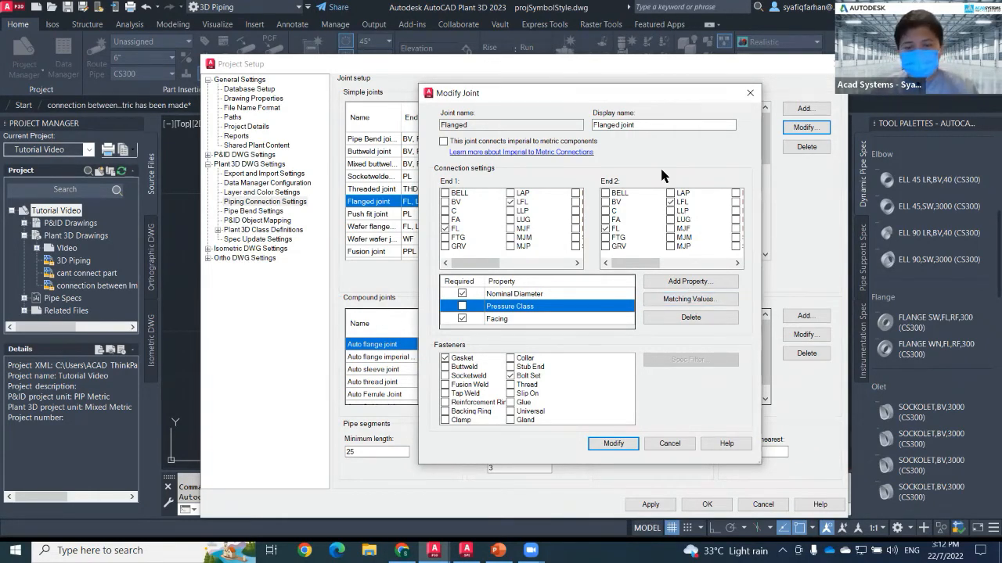
{"action": "left_click", "coordinate": [670, 444]}
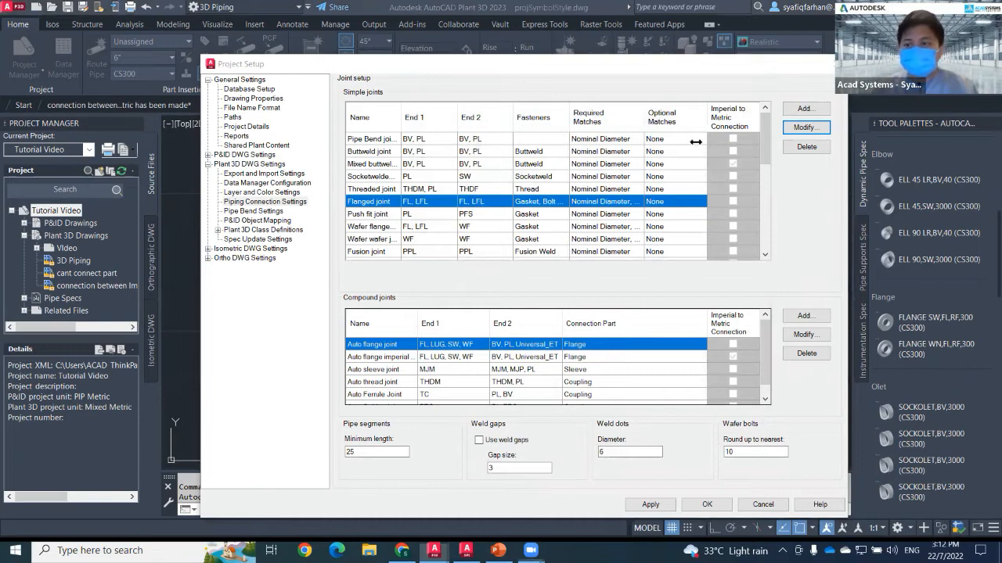
{"action": "left_click_drag", "start_coordinate": [827, 71], "coordinate": [795, 85]}
{"action": "left_click", "coordinate": [803, 79]}
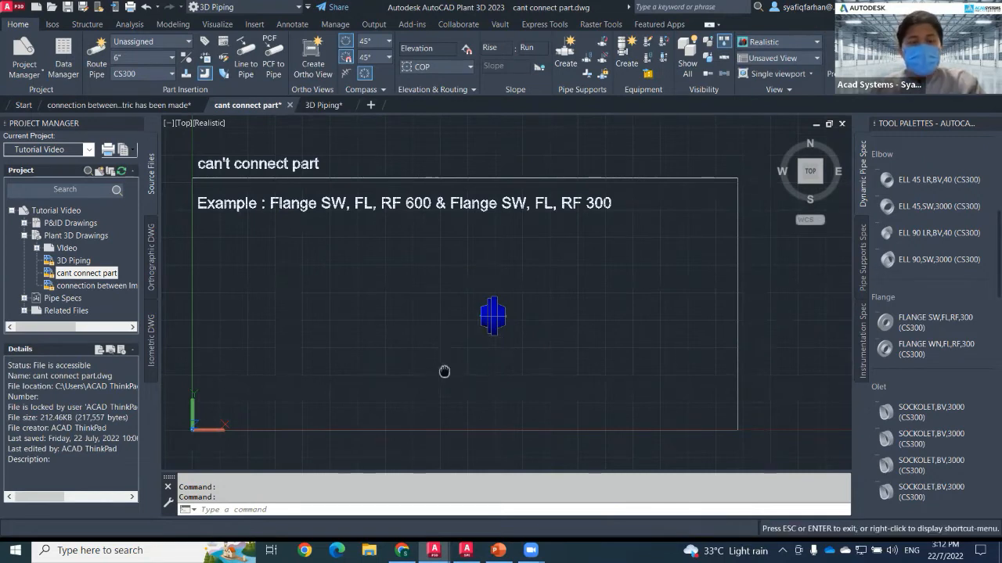
Switch to the 3D Piping drawing and set the pipe size to 10".
{"action": "middle_click_drag", "start_coordinate": [445, 371], "coordinate": [477, 376]}
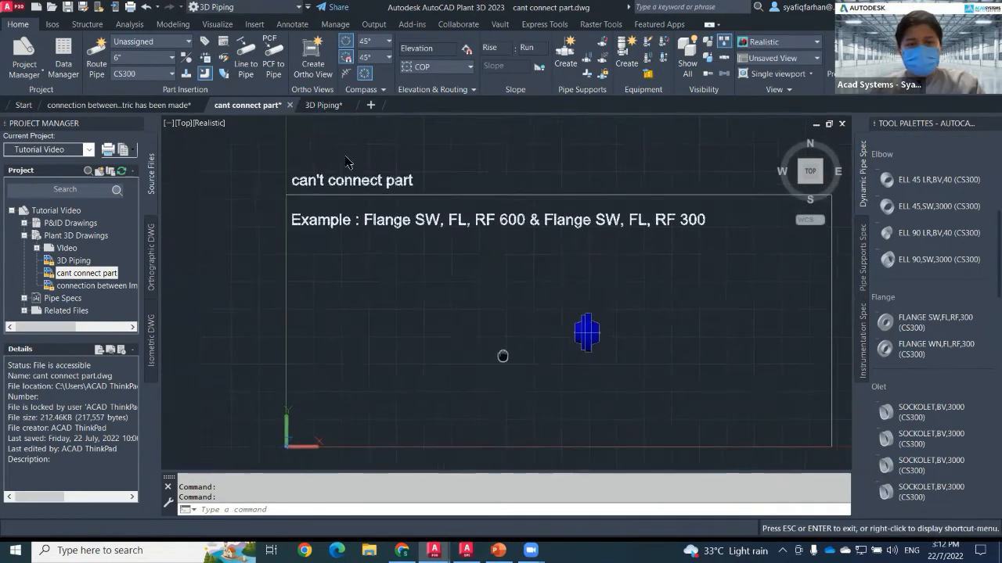
{"action": "left_click", "coordinate": [322, 105]}
{"action": "scroll", "coordinate": [391, 286], "scroll_direction": "down", "scroll_amount": 3}
{"action": "middle_click_drag", "start_coordinate": [394, 284], "coordinate": [321, 372]}
{"action": "middle_click_drag", "start_coordinate": [509, 271], "coordinate": [156, 305]}
{"action": "middle_click_drag", "start_coordinate": [431, 272], "coordinate": [374, 257]}
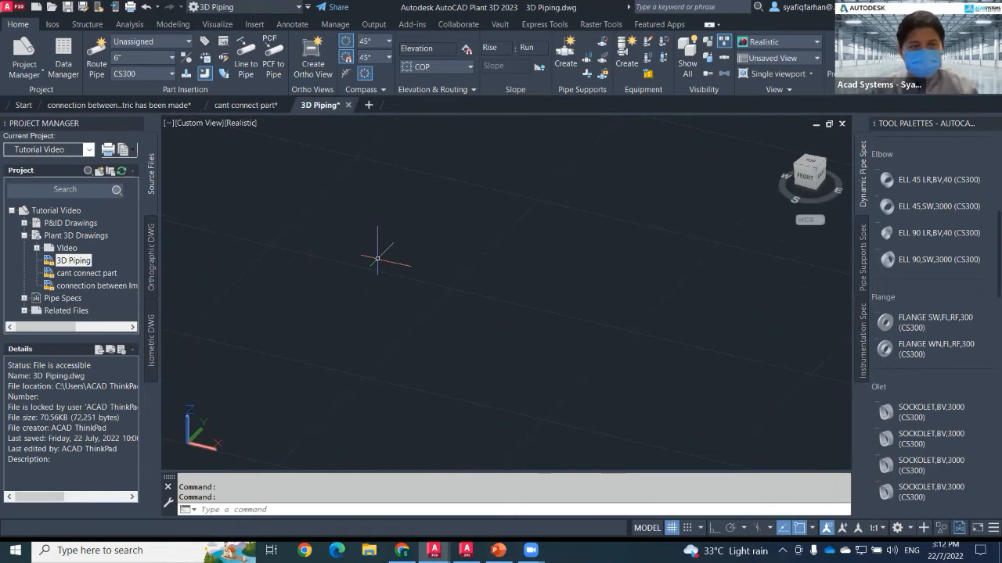
{"action": "left_click", "coordinate": [170, 73]}
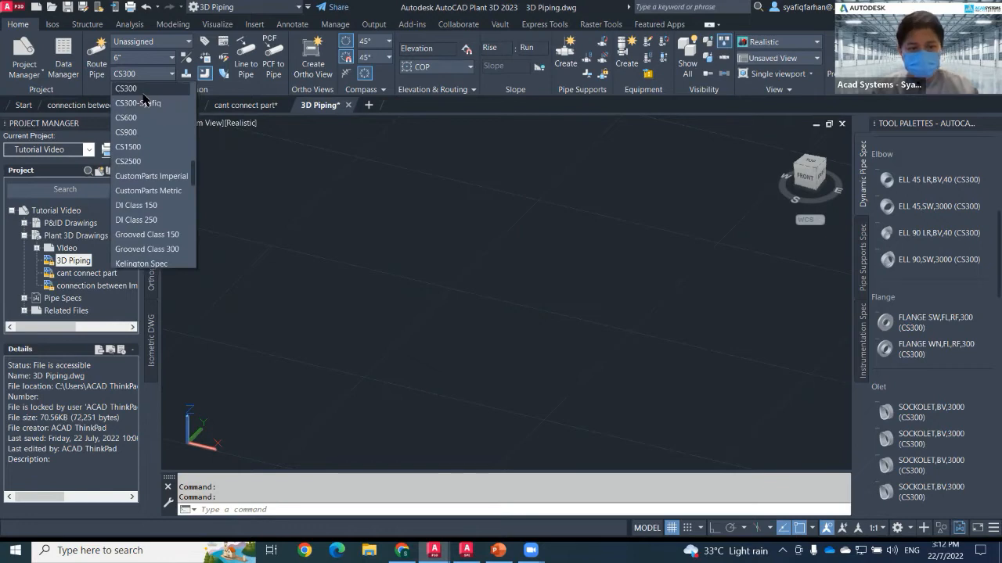
{"action": "left_click", "coordinate": [161, 63]}
{"action": "left_click", "coordinate": [171, 58]}
{"action": "left_click", "coordinate": [125, 146]}
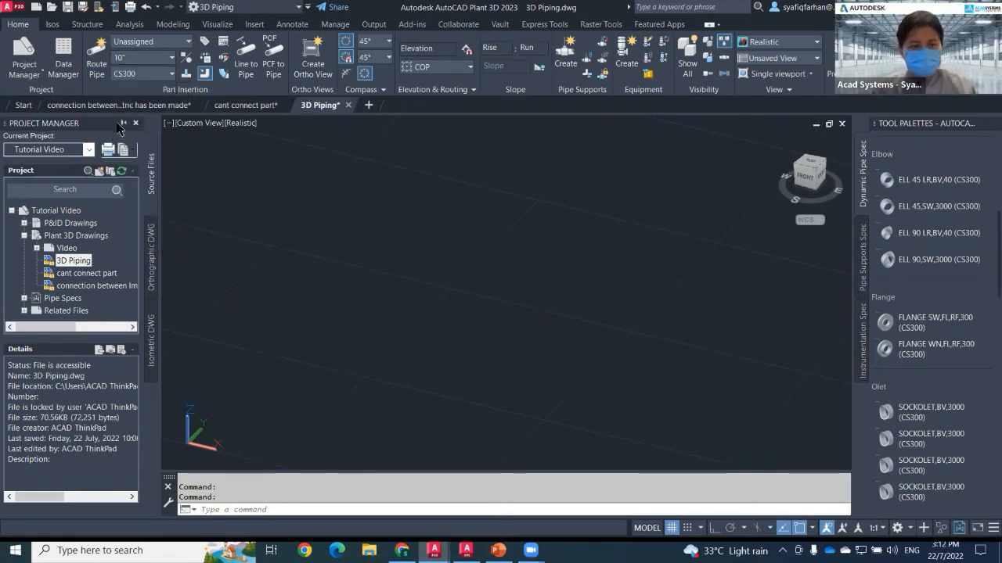
Create a new line number 1001 with size 10" and spec CS300.
{"action": "left_click", "coordinate": [185, 42]}
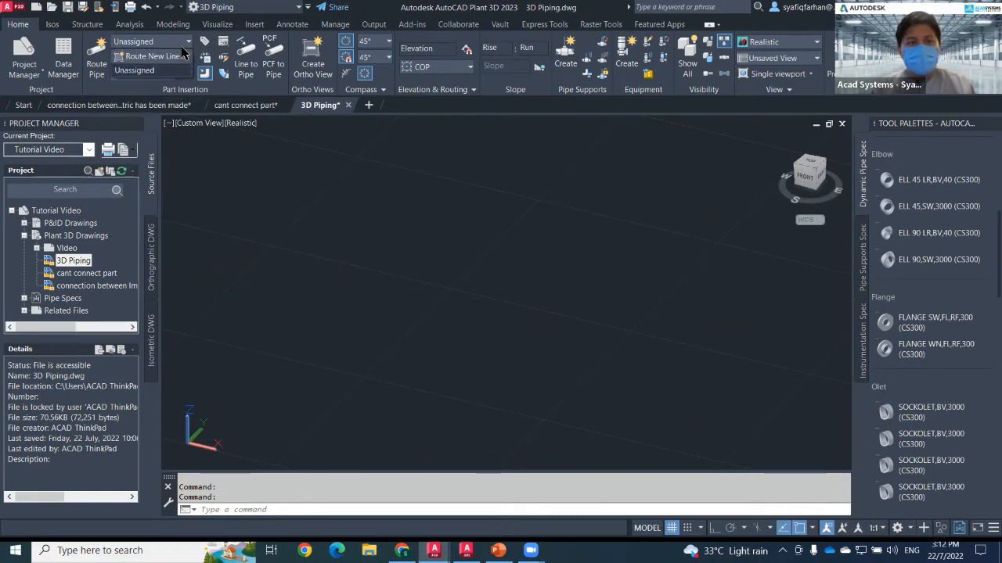
{"action": "left_click", "coordinate": [129, 56]}
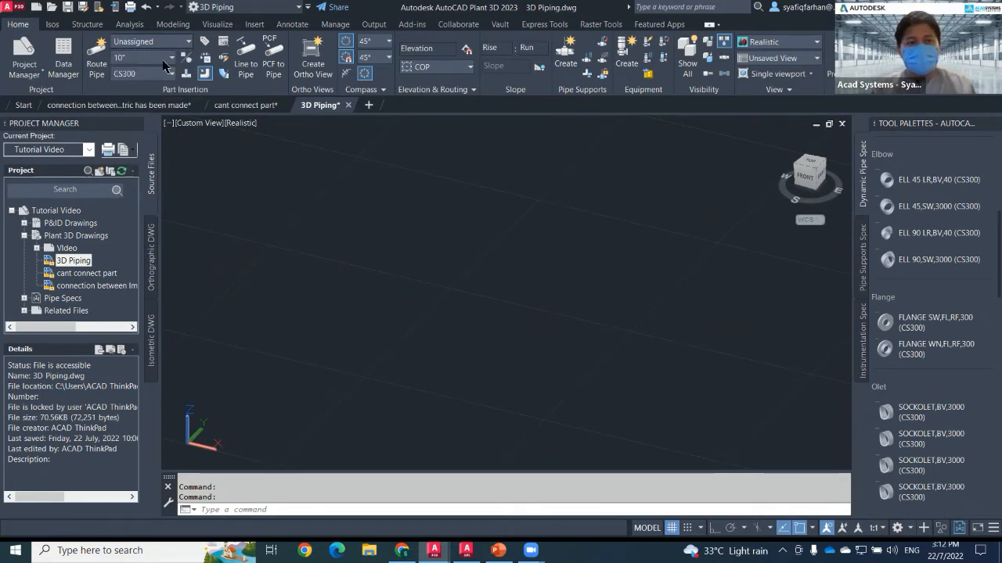
{"action": "type", "text": "1001"}
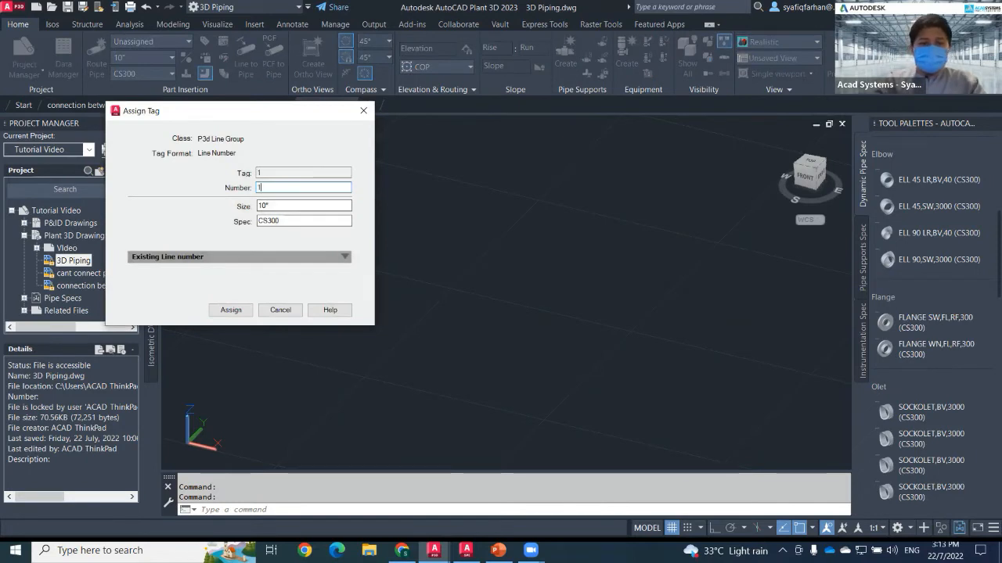
{"action": "left_click", "coordinate": [231, 310]}
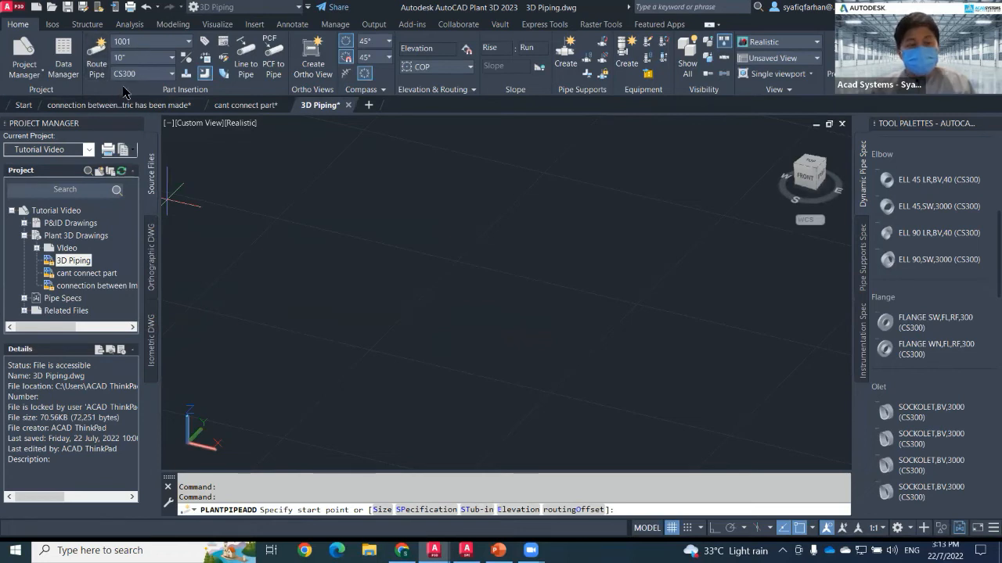
Route a 10" pipe with two bends and a vertical rise.
{"action": "left_click", "coordinate": [97, 56]}
{"action": "left_click", "coordinate": [316, 285]}
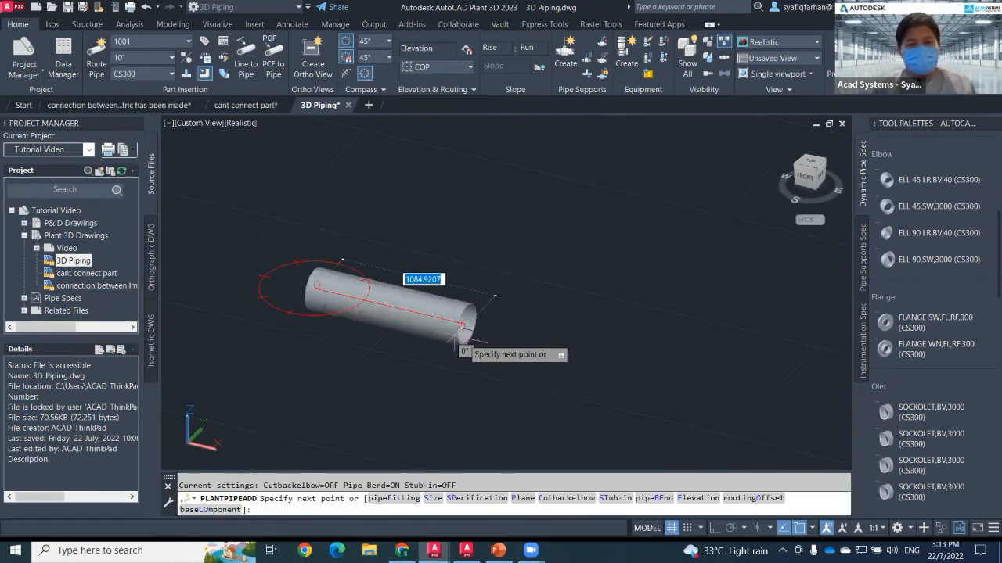
{"action": "left_click", "coordinate": [688, 384]}
{"action": "middle_click_drag", "start_coordinate": [689, 381], "coordinate": [528, 383]}
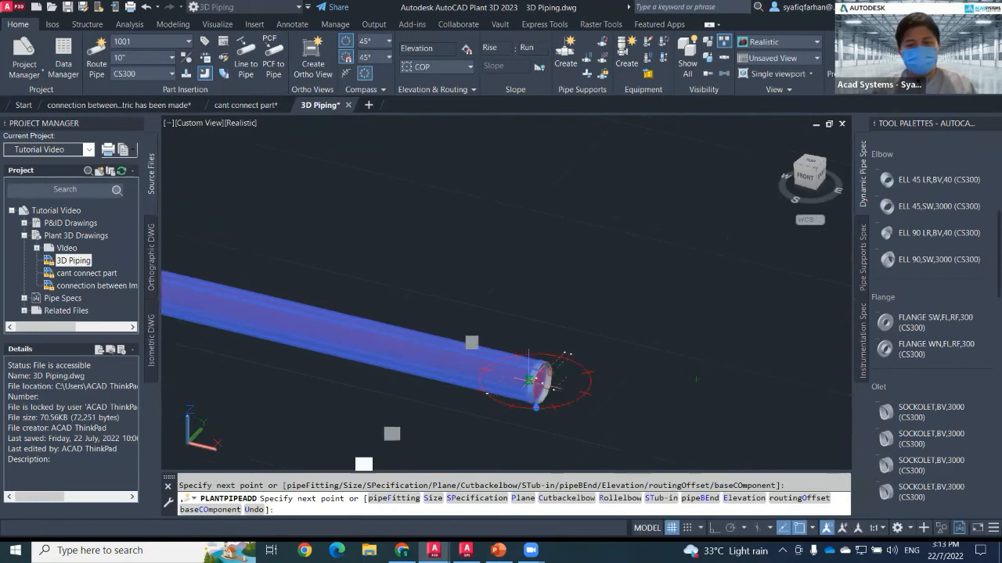
{"action": "left_click", "coordinate": [667, 211]}
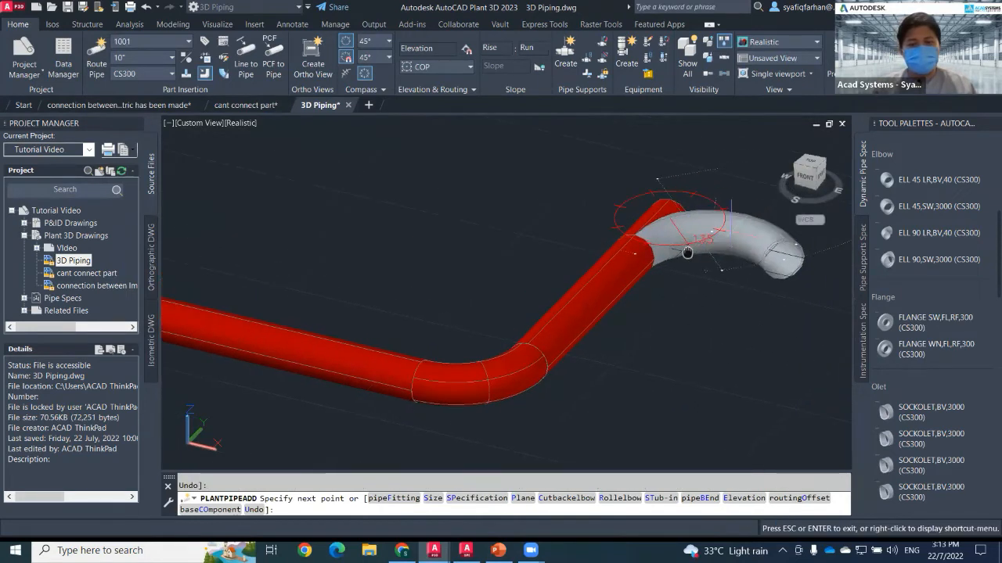
{"action": "middle_click_drag", "start_coordinate": [687, 253], "coordinate": [541, 259]}
{"action": "scroll", "coordinate": [681, 290], "scroll_direction": "down", "scroll_amount": 2}
{"action": "middle_click_drag", "start_coordinate": [654, 275], "coordinate": [587, 263]}
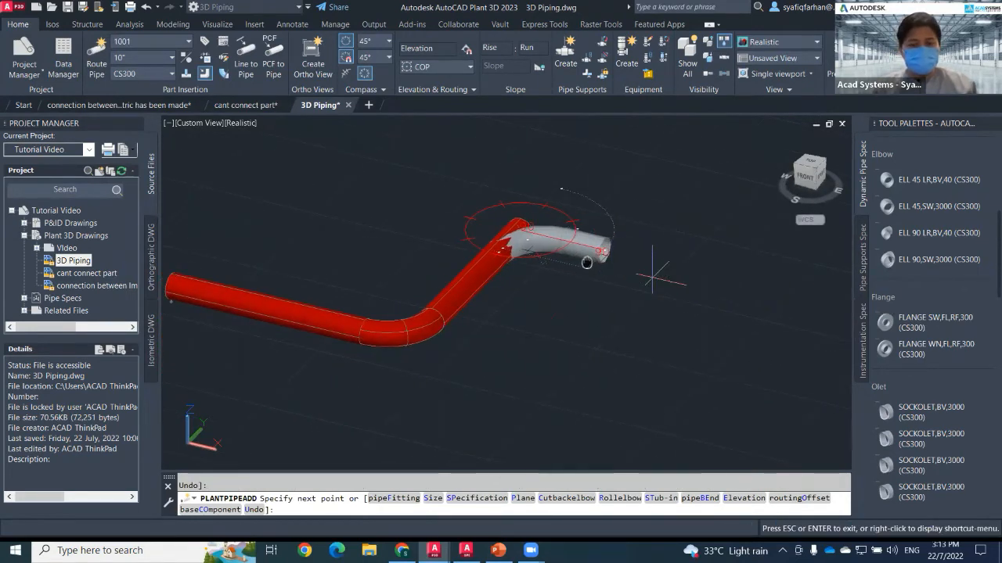
{"action": "left_click", "coordinate": [707, 274]}
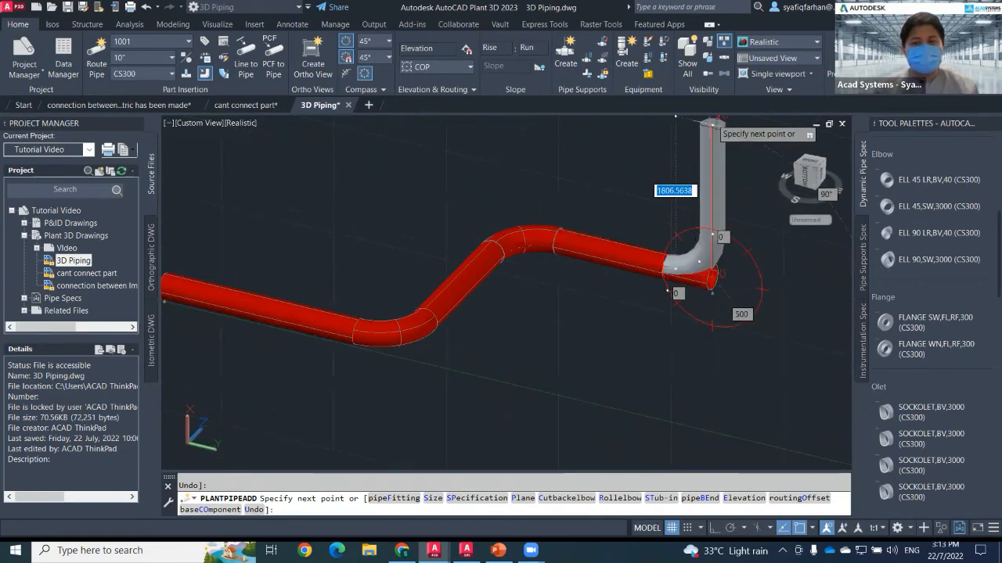
Change the routing plane, continue the pipe diagonally, and end the routing command.
{"action": "scroll", "coordinate": [673, 298], "scroll_direction": "down", "scroll_amount": 2}
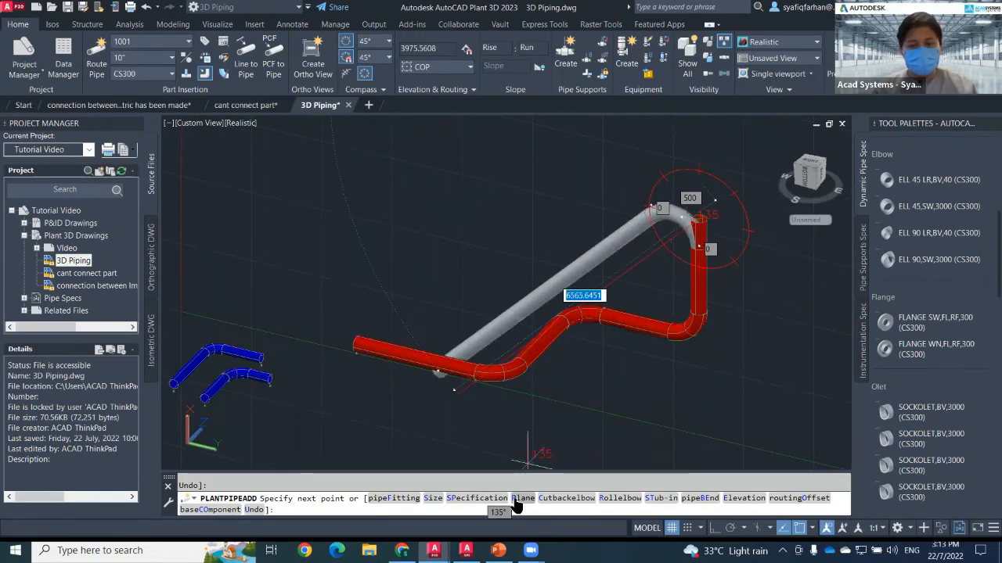
{"action": "type", "text": "p"}
{"action": "key", "text": "Return"}
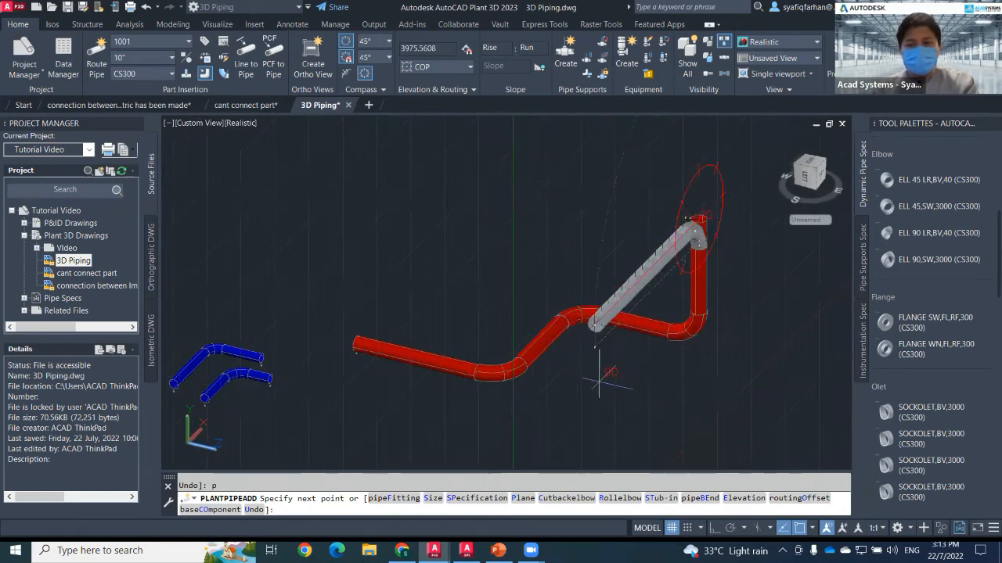
{"action": "left_click", "coordinate": [586, 337]}
{"action": "left_click", "coordinate": [587, 405]}
{"action": "key", "text": "Escape"}
{"action": "key", "text": "Escape"}
Delete all pipes in the drawing with a window selection.
{"action": "middle_click_drag", "start_coordinate": [583, 395], "coordinate": [493, 371], "text": "shift"}
{"action": "scroll", "coordinate": [539, 384], "scroll_direction": "up", "scroll_amount": 3}
{"action": "left_click", "coordinate": [581, 379]}
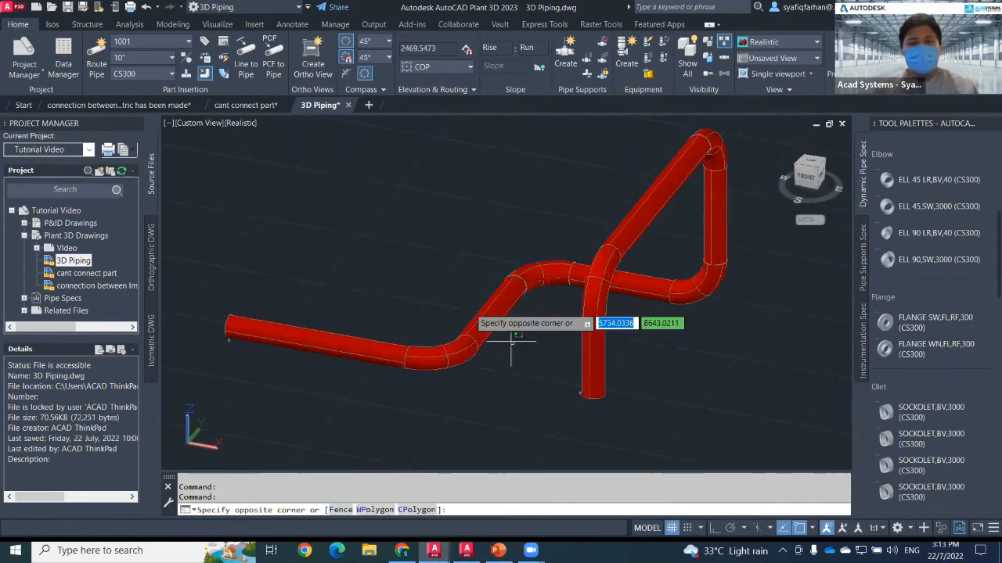
{"action": "left_click", "coordinate": [429, 280]}
{"action": "key", "text": "Delete"}
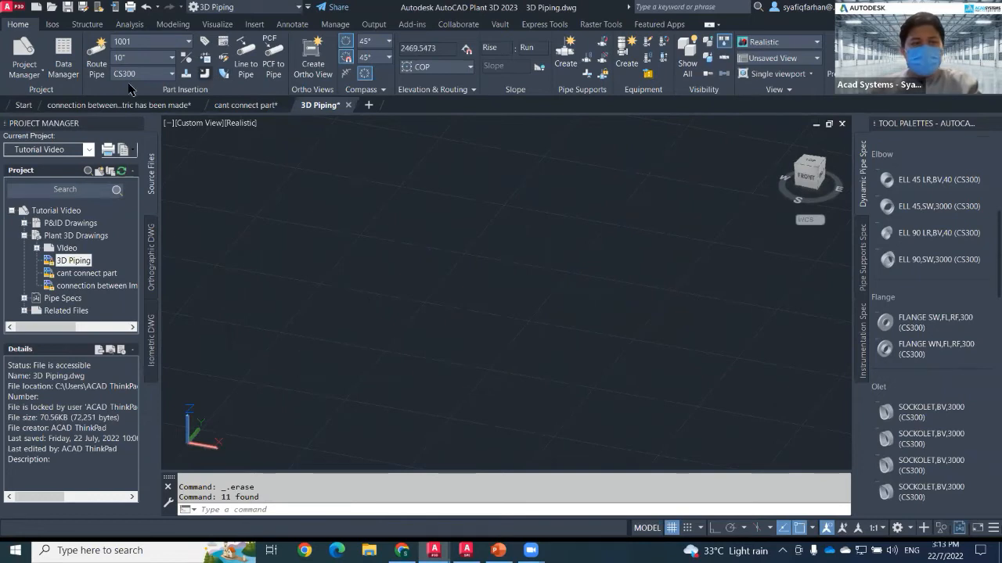
Route a 10" pipe with two bends ending in a vertical rise.
{"action": "left_click", "coordinate": [97, 63]}
{"action": "left_click", "coordinate": [235, 289]}
{"action": "left_click", "coordinate": [452, 310]}
{"action": "left_click", "coordinate": [520, 229]}
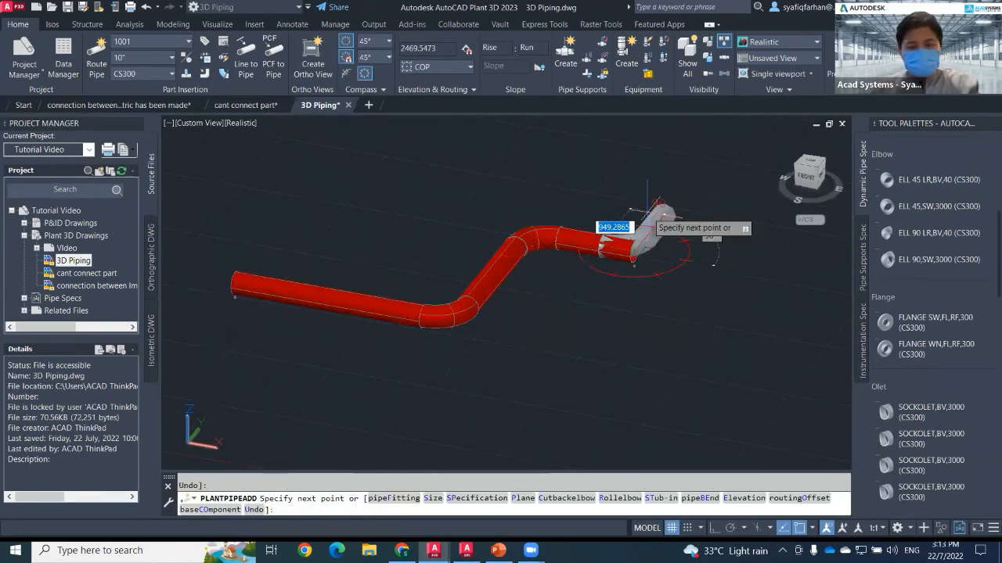
{"action": "left_click", "coordinate": [630, 228]}
{"action": "left_click", "coordinate": [635, 179]}
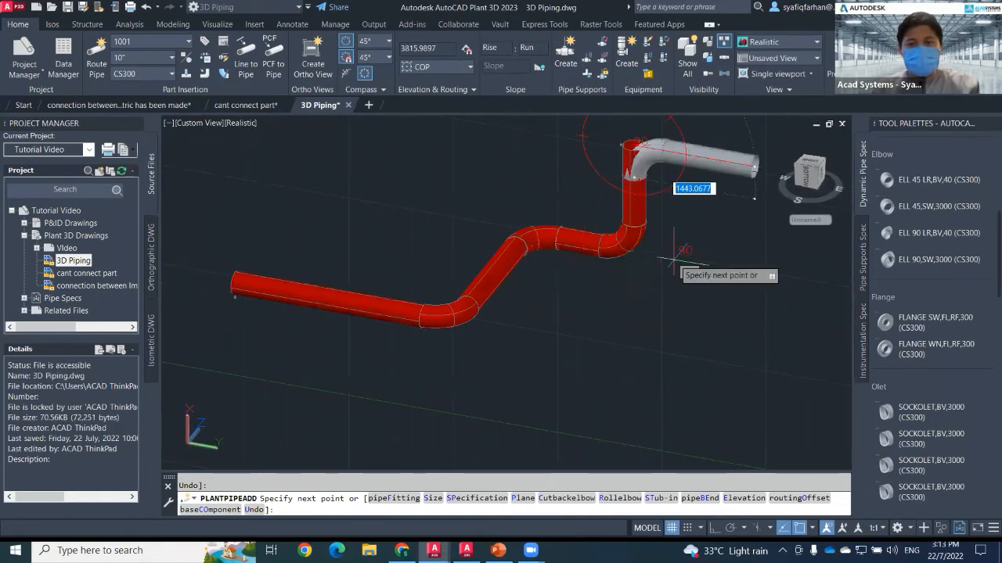
{"action": "key", "text": "Escape"}
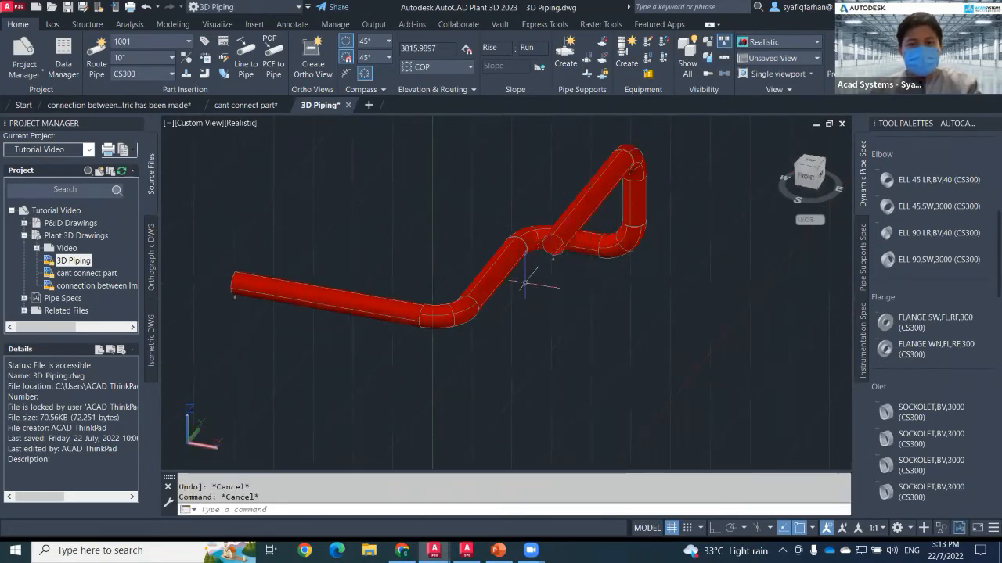
Route a 10" branch pipe off the middle of the first straight run to form a tee.
{"action": "scroll", "coordinate": [466, 313], "scroll_direction": "up", "scroll_amount": 3}
{"action": "middle_click_drag", "start_coordinate": [370, 295], "coordinate": [452, 300]}
{"action": "left_click", "coordinate": [97, 58]}
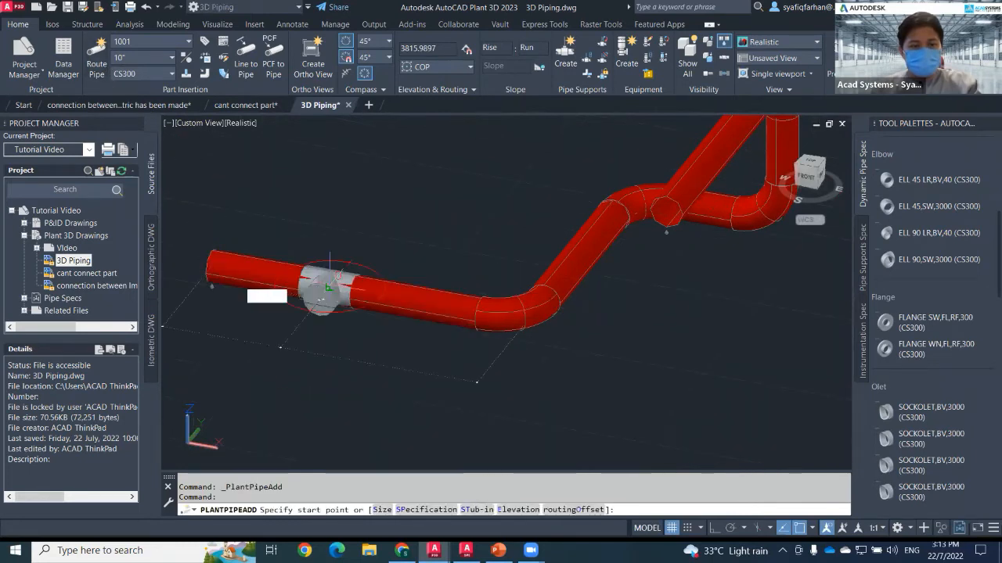
{"action": "left_click", "coordinate": [328, 285]}
{"action": "middle_click_drag", "start_coordinate": [276, 354], "coordinate": [325, 318]}
{"action": "left_click", "coordinate": [280, 376]}
{"action": "key", "text": "Escape"}
{"action": "middle_click_drag", "start_coordinate": [541, 349], "coordinate": [464, 367]}
{"action": "mouse_move", "coordinate": [492, 401]}
{"action": "left_mouse_down"}
{"action": "mouse_move", "coordinate": [492, 335]}
{"action": "mouse_move", "coordinate": [508, 348]}
{"action": "left_mouse_up"}
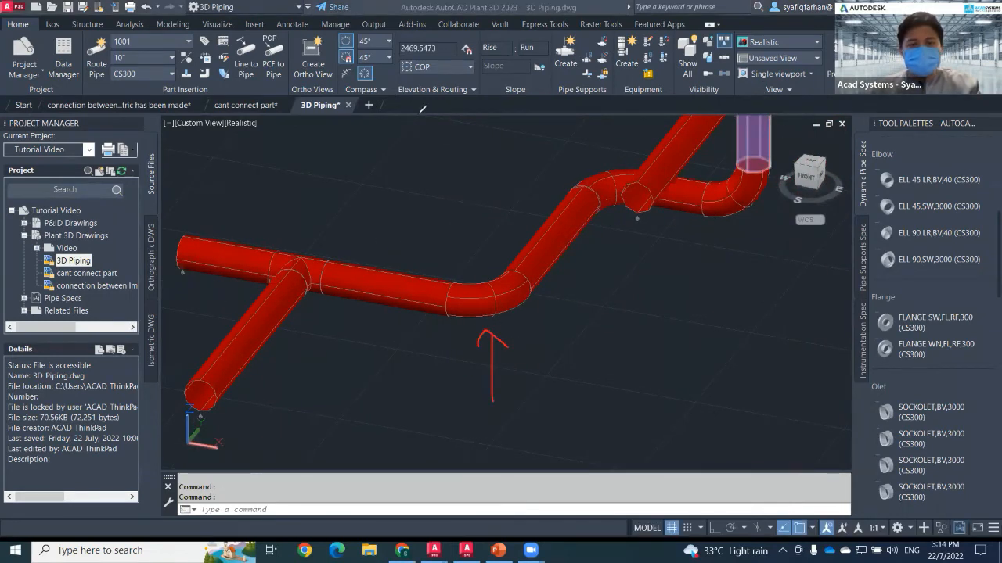
{"action": "left_click", "coordinate": [520, 419]}
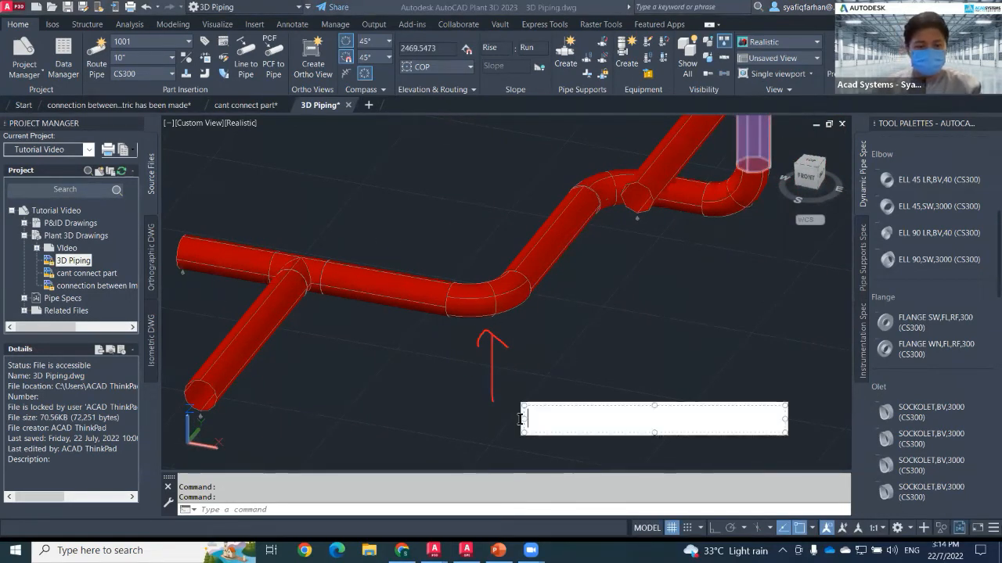
{"action": "type", "text": "ELBOW"}
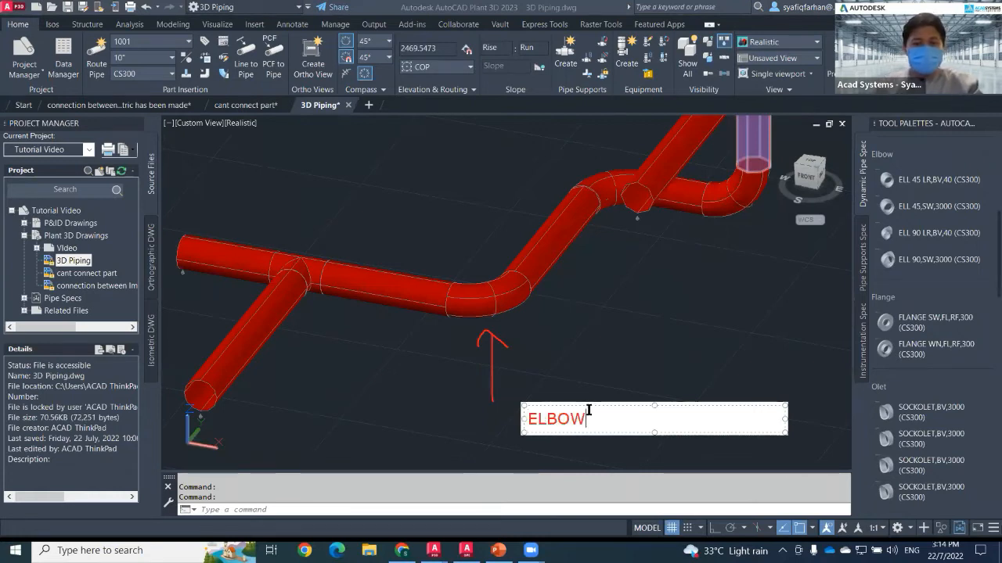
{"action": "left_click", "coordinate": [570, 348]}
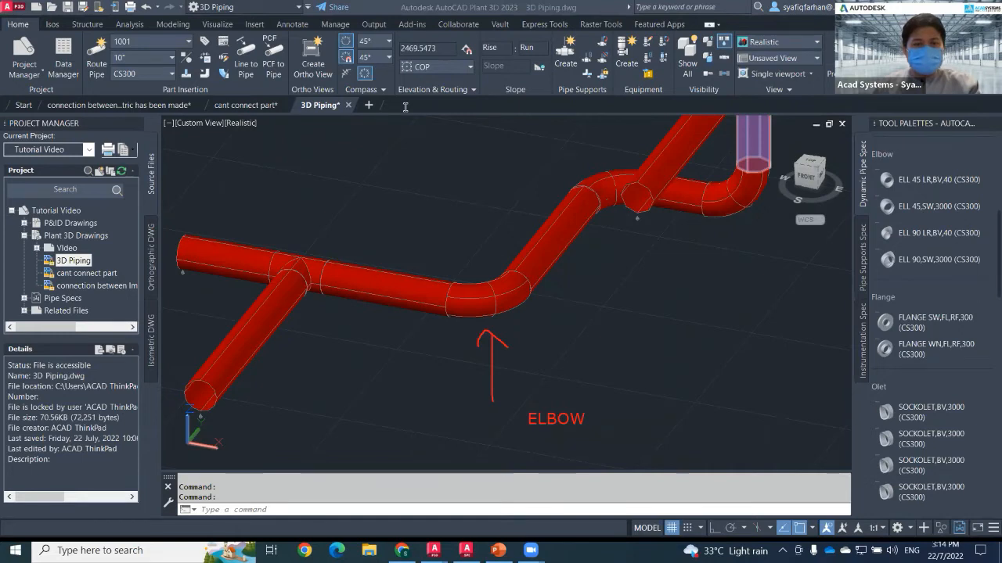
{"action": "left_click_drag", "start_coordinate": [368, 197], "coordinate": [317, 241]}
{"action": "left_click_drag", "start_coordinate": [316, 225], "coordinate": [318, 241]}
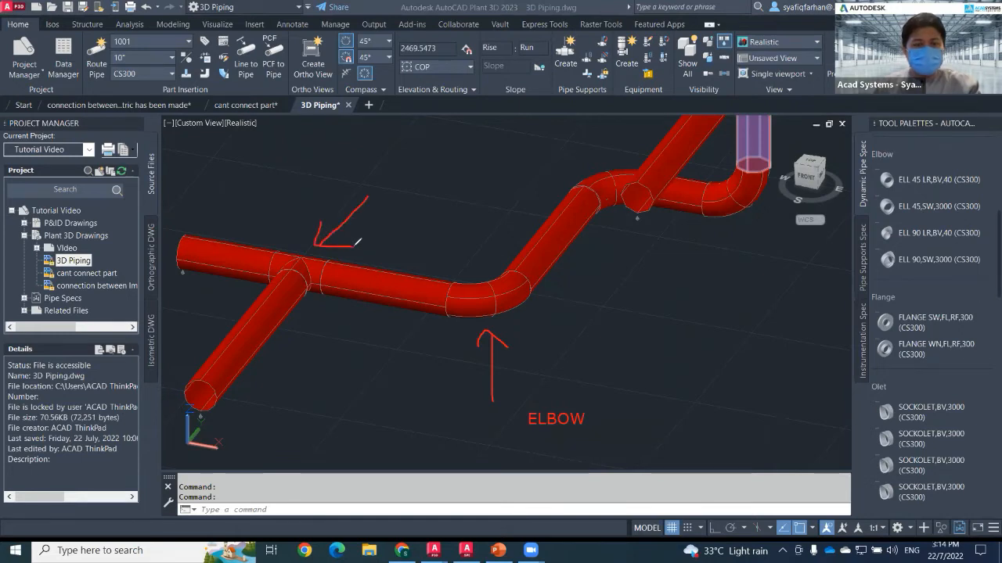
{"action": "left_click", "coordinate": [381, 159]}
{"action": "type", "text": "Tee"}
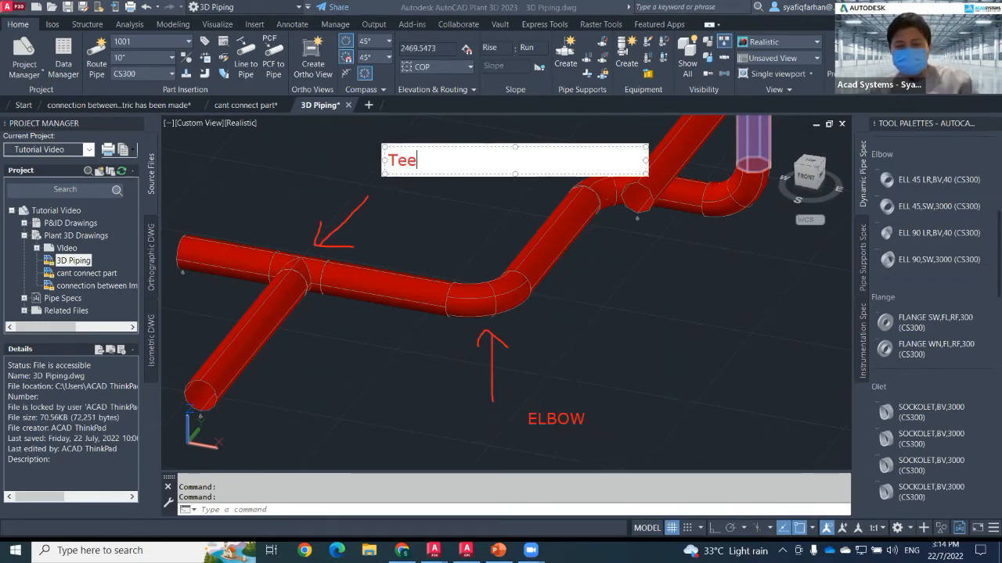
{"action": "left_click", "coordinate": [441, 215]}
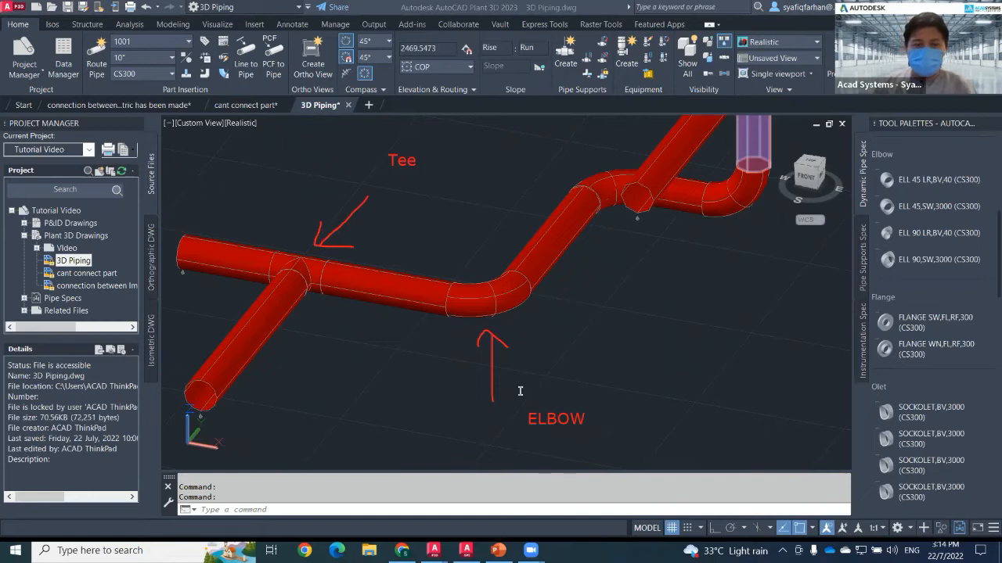
{"action": "key", "text": "Escape"}
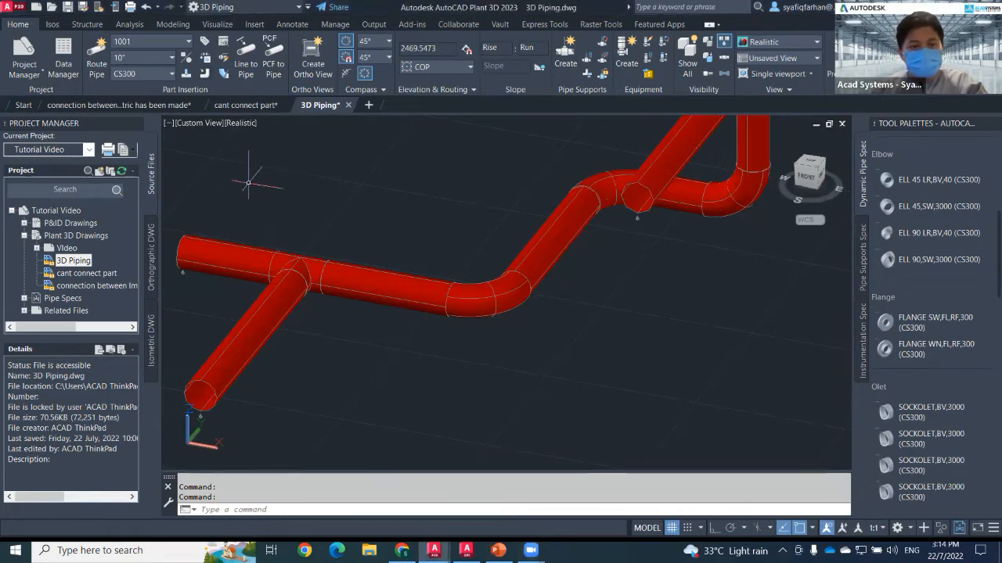
Open and review the properties of the elbow at the first bend.
{"action": "left_click", "coordinate": [508, 305]}
{"action": "right_click", "coordinate": [509, 308]}
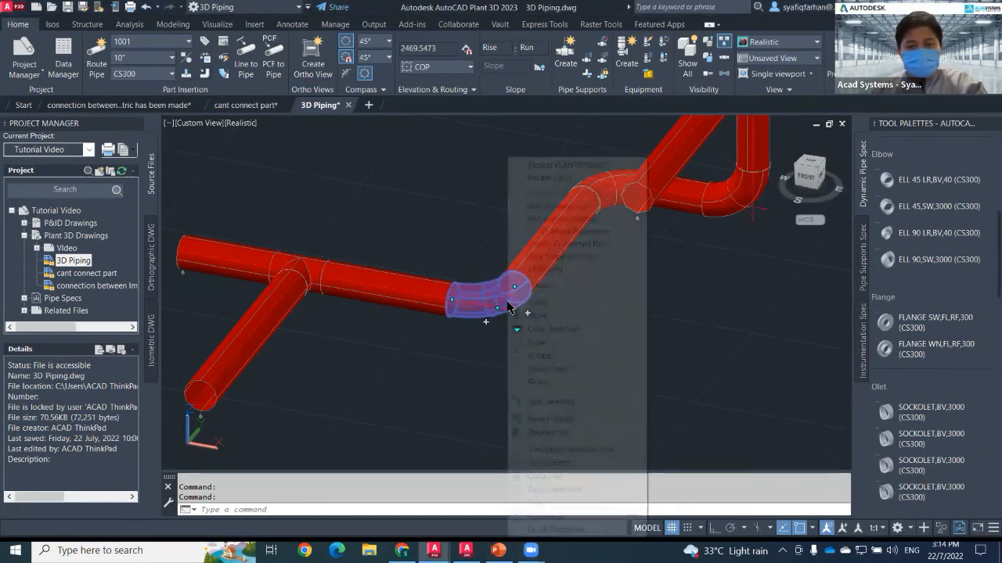
{"action": "left_click", "coordinate": [562, 517]}
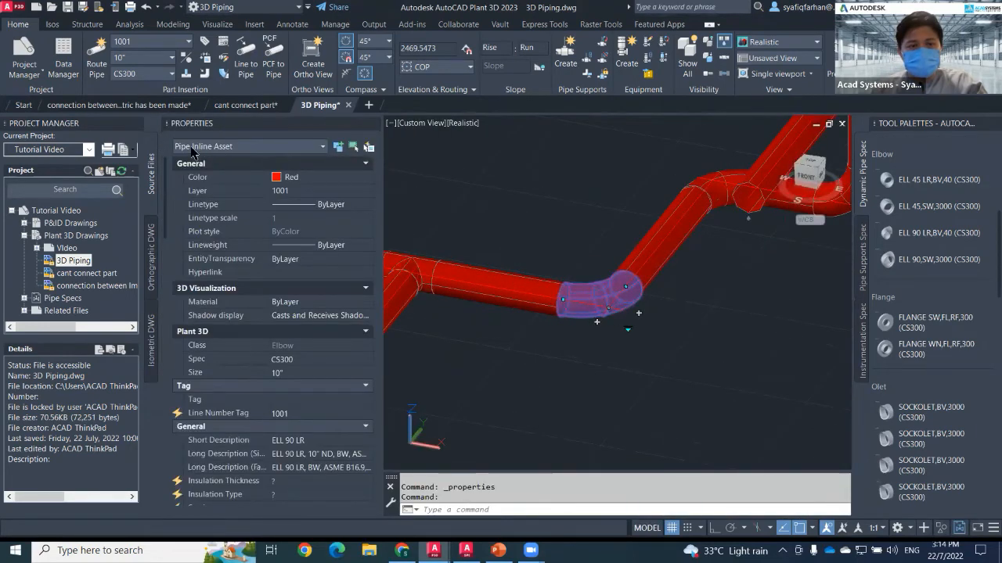
{"action": "scroll", "coordinate": [294, 321], "scroll_direction": "down", "scroll_amount": 2}
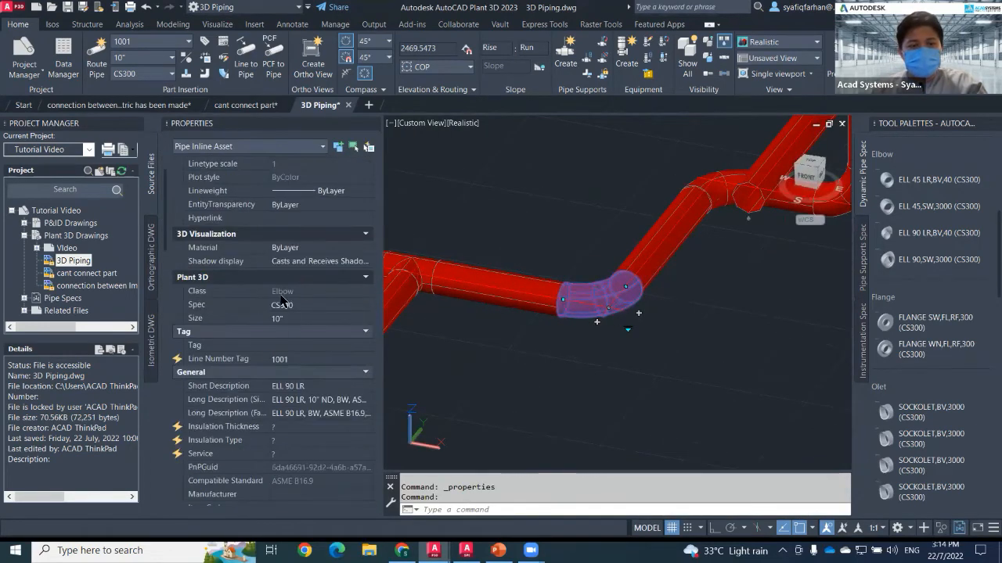
{"action": "key", "text": "Escape"}
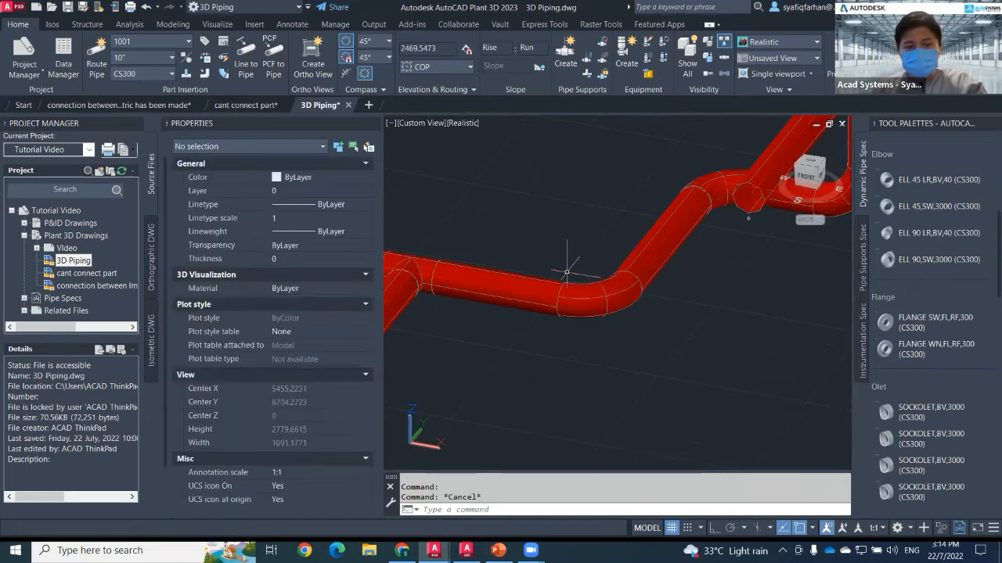
Review the tee's properties, then close the Properties palette.
{"action": "left_click", "coordinate": [409, 272]}
{"action": "scroll", "coordinate": [273, 278], "scroll_direction": "down", "scroll_amount": 2}
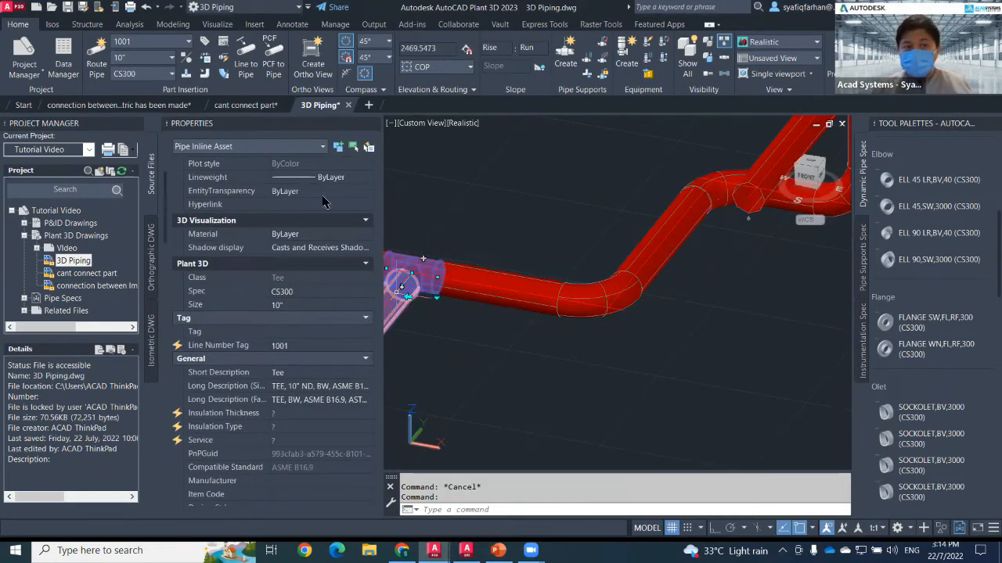
{"action": "left_click", "coordinate": [376, 123]}
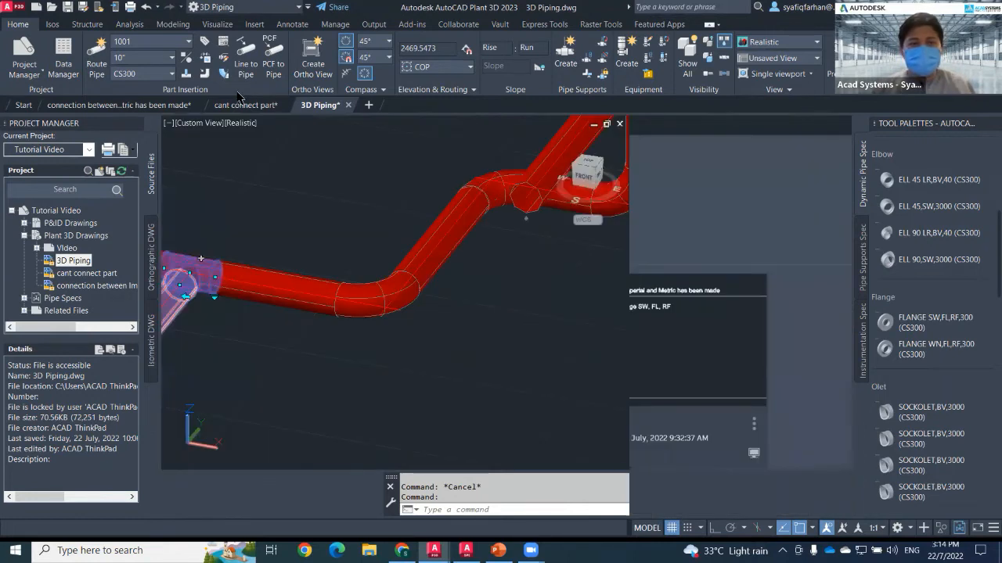
Turn on pipe bends and route a second 10" pipe with bent turns ending in a vertical rise.
{"action": "left_click", "coordinate": [205, 74]}
{"action": "scroll", "coordinate": [342, 349], "scroll_direction": "down", "scroll_amount": 2}
{"action": "middle_click_drag", "start_coordinate": [345, 357], "coordinate": [354, 302]}
{"action": "left_click", "coordinate": [96, 58]}
{"action": "left_click", "coordinate": [234, 358]}
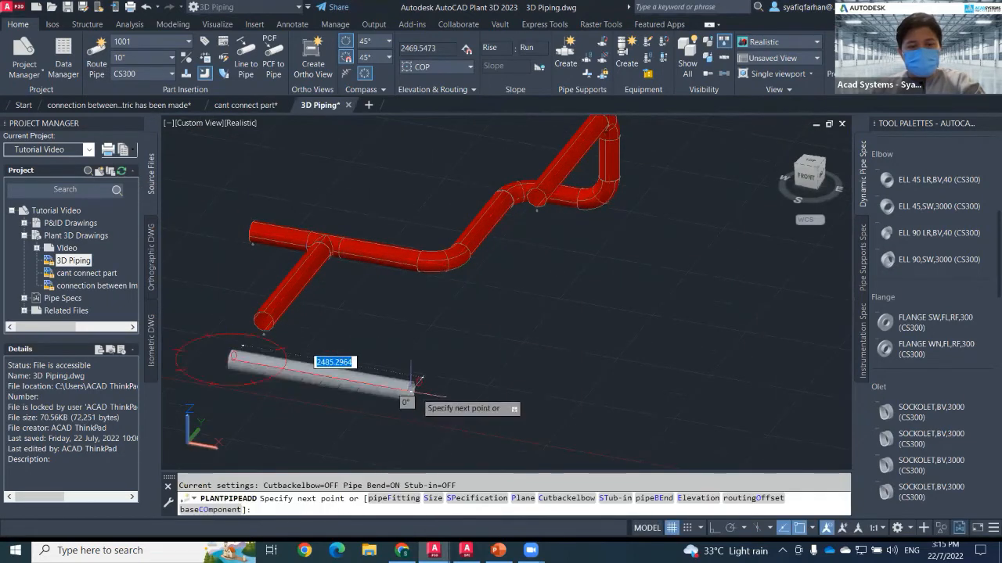
{"action": "left_click", "coordinate": [656, 341]}
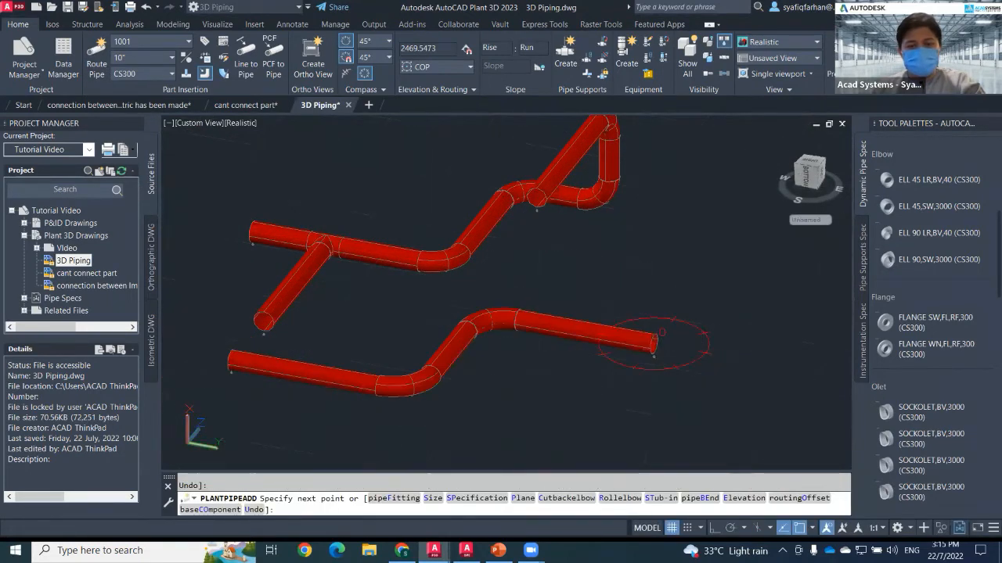
{"action": "left_click", "coordinate": [654, 220]}
{"action": "key", "text": "Escape"}
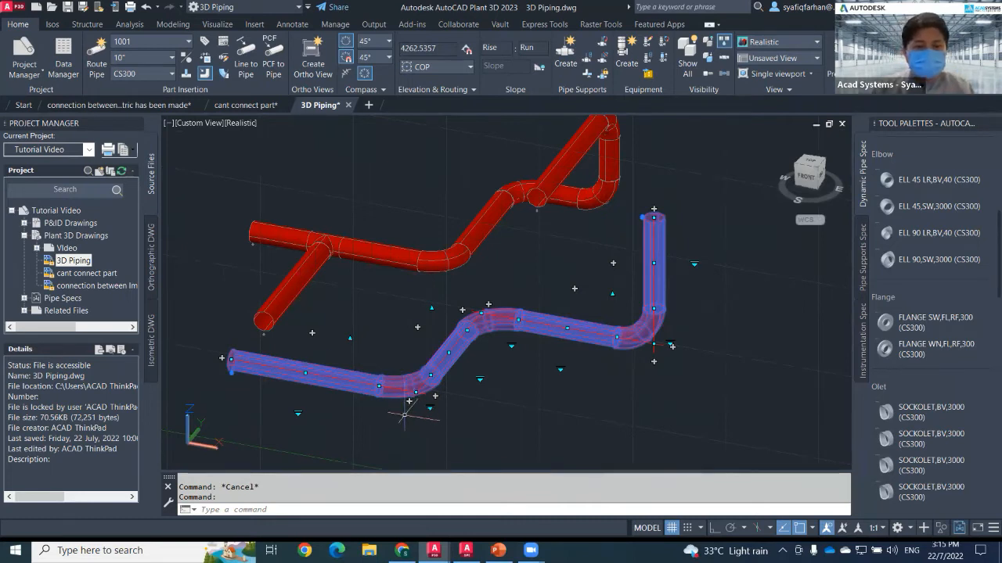
Zoom in to examine the pipe bends along the second route.
{"action": "scroll", "coordinate": [396, 401], "scroll_direction": "up", "scroll_amount": 3}
{"action": "scroll", "coordinate": [395, 402], "scroll_direction": "up", "scroll_amount": 2}
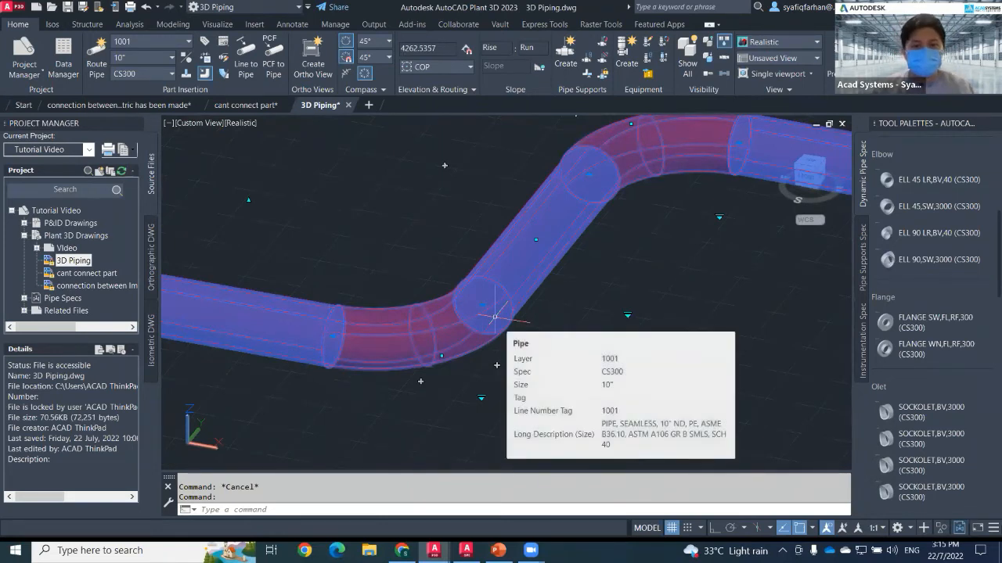
{"action": "scroll", "coordinate": [429, 391], "scroll_direction": "down", "scroll_amount": 2}
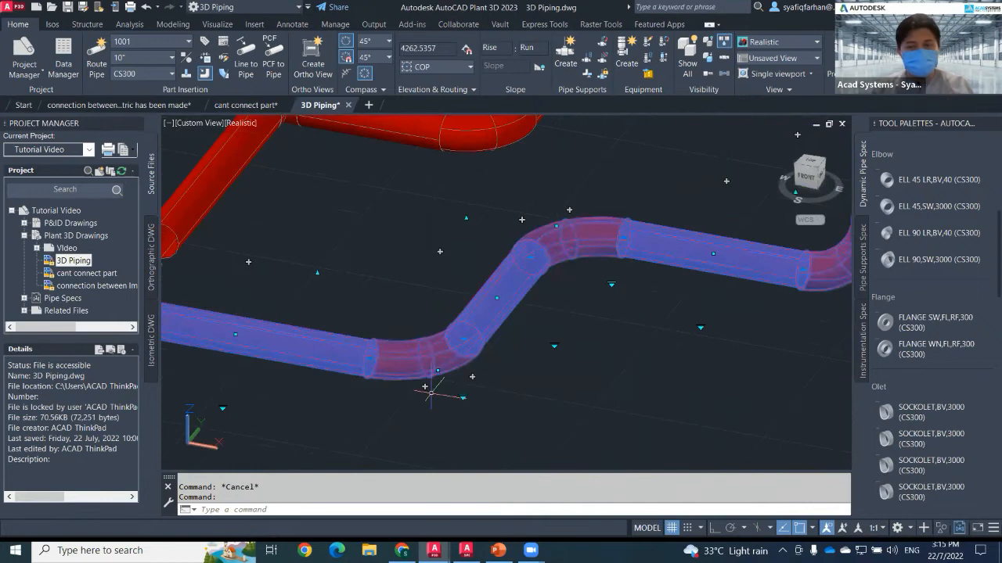
{"action": "scroll", "coordinate": [429, 396], "scroll_direction": "down", "scroll_amount": 3}
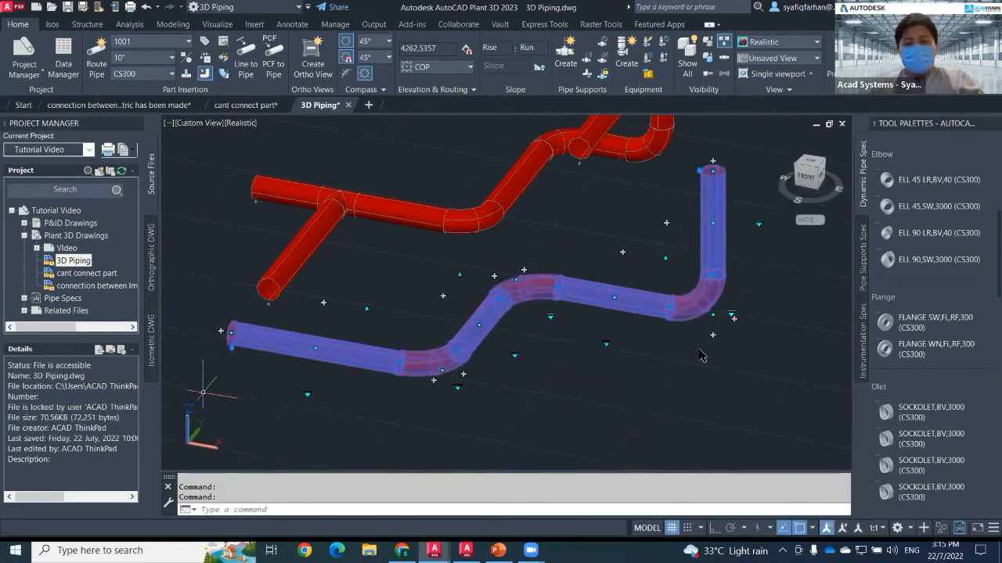
{"action": "key", "text": "Escape"}
{"action": "key", "text": "Escape"}
{"action": "middle_click_drag", "start_coordinate": [568, 406], "coordinate": [513, 388]}
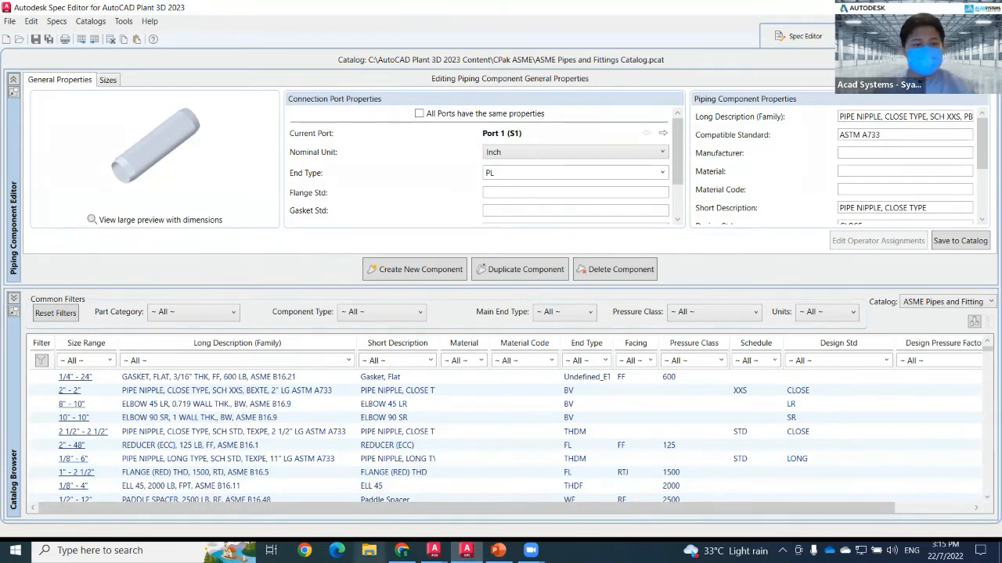
{"action": "left_click", "coordinate": [168, 551]}
{"action": "type", "text": "spec"}
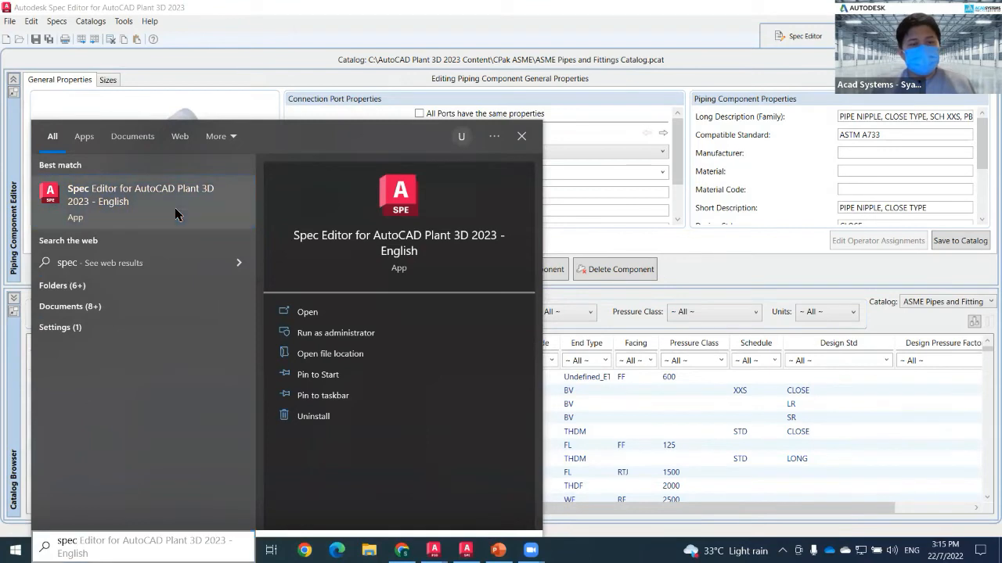
{"action": "right_click", "coordinate": [174, 214]}
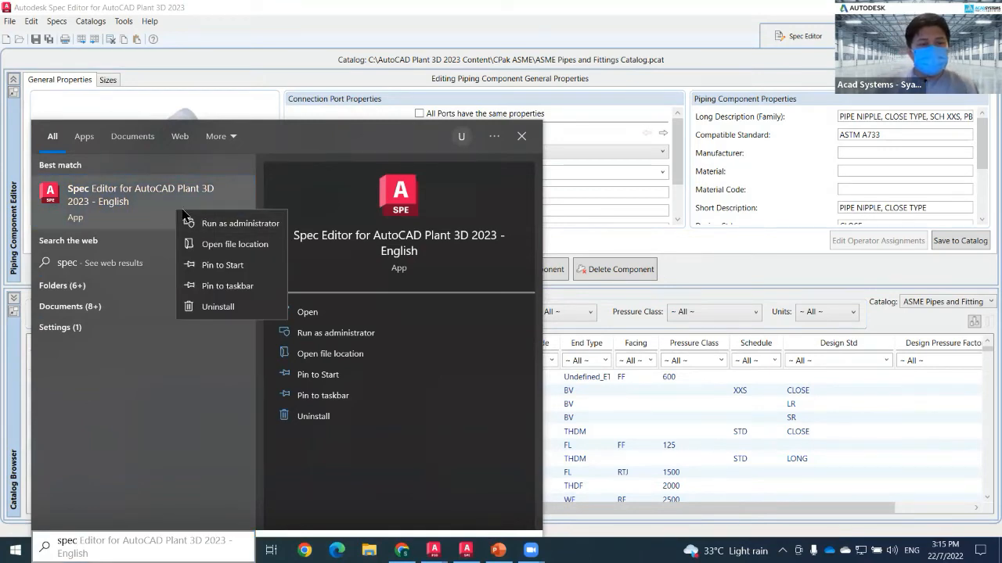
{"action": "left_click", "coordinate": [235, 244]}
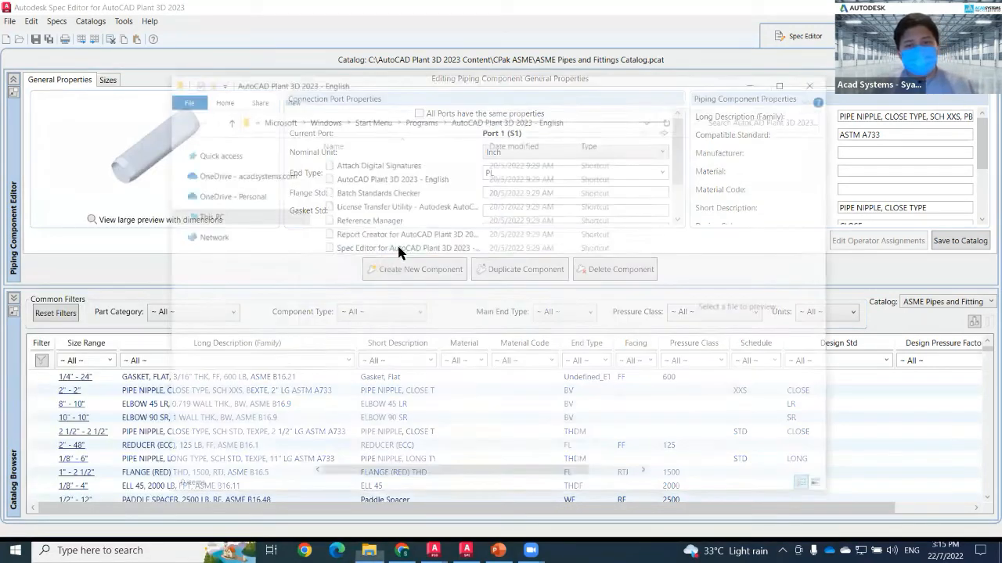
{"action": "right_click", "coordinate": [380, 246]}
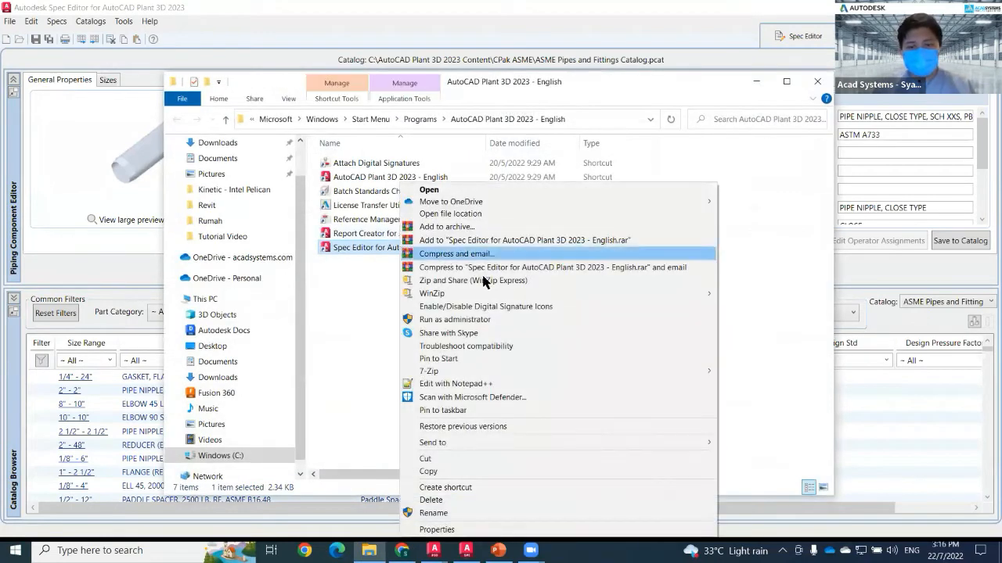
{"action": "mouse_move", "coordinate": [538, 443]}
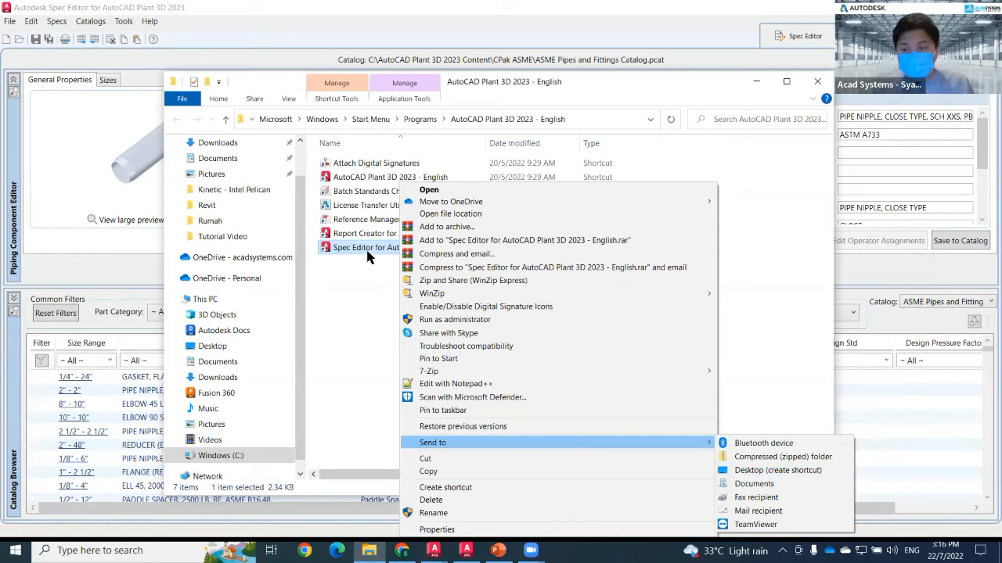
{"action": "left_click", "coordinate": [133, 550]}
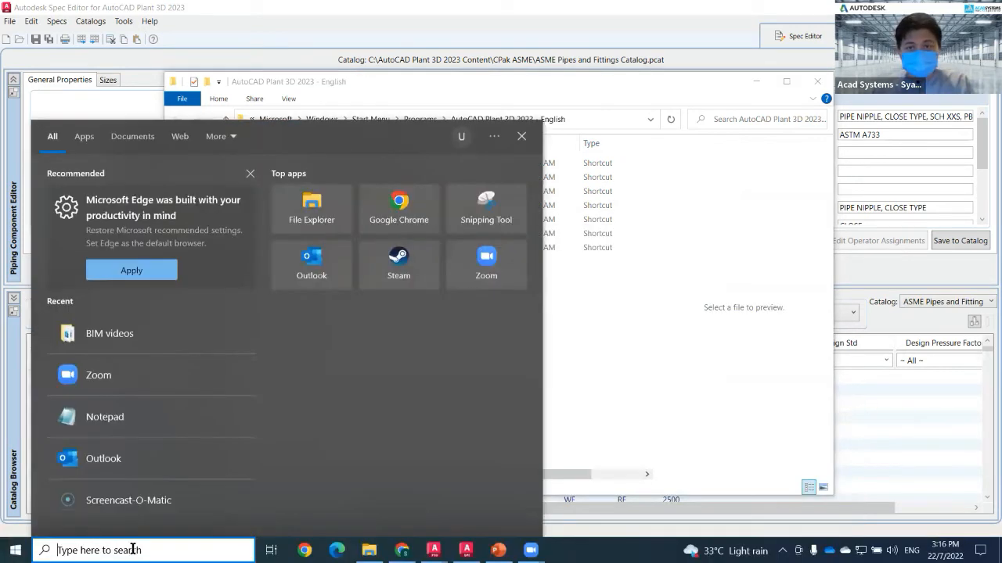
{"action": "left_click", "coordinate": [588, 357]}
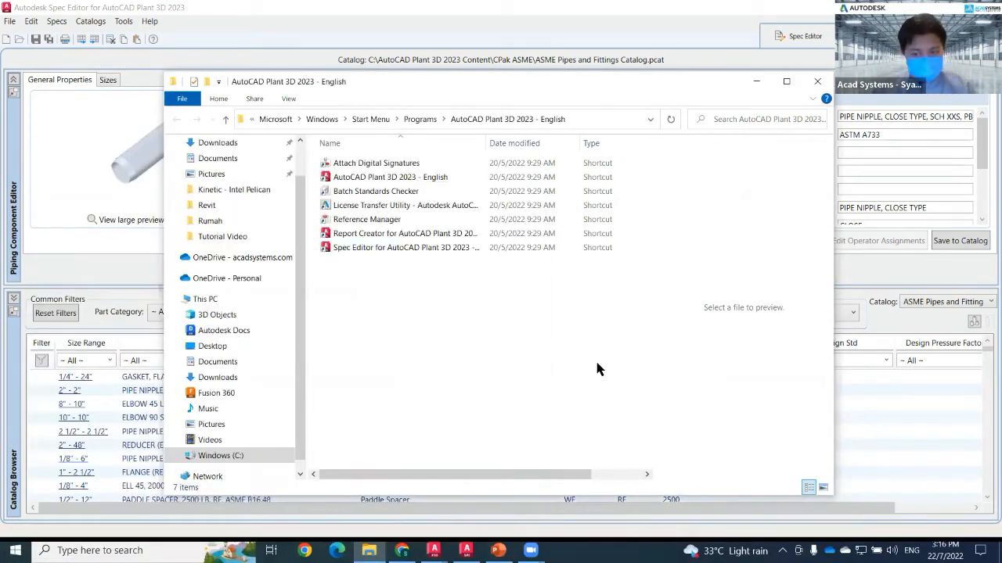
{"action": "left_click", "coordinate": [814, 83]}
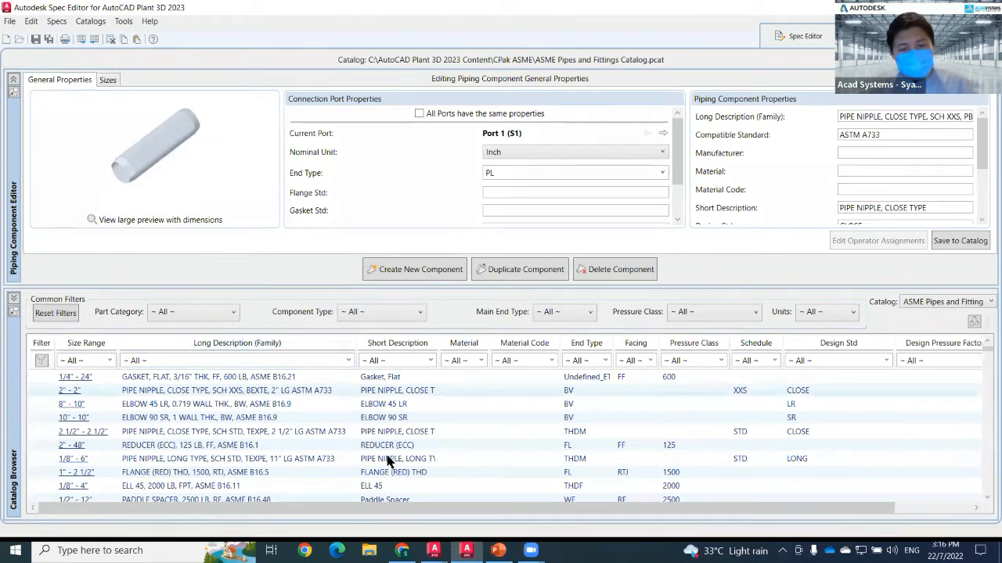
Open Project Setup for the project and review the Piping Connection Settings joint table, including the threaded joint, then close it.
{"action": "mouse_move", "coordinate": [402, 550]}
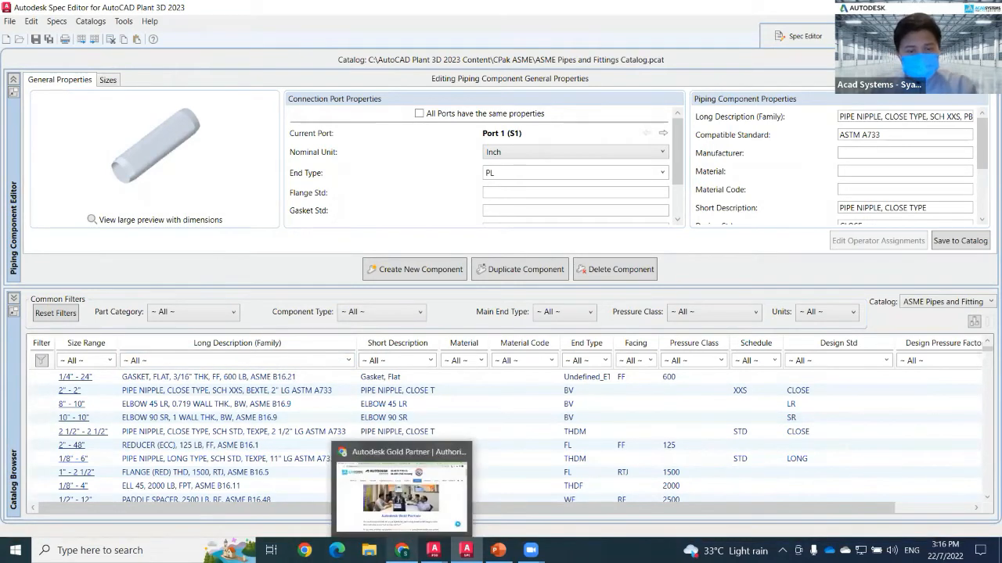
{"action": "left_click", "coordinate": [321, 495]}
{"action": "right_click", "coordinate": [66, 212]}
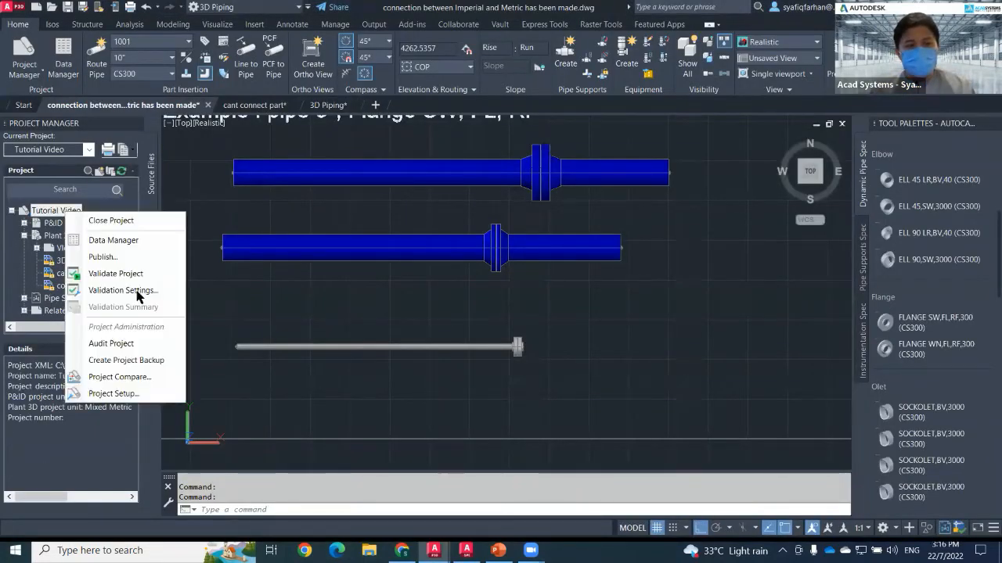
{"action": "left_click", "coordinate": [149, 395]}
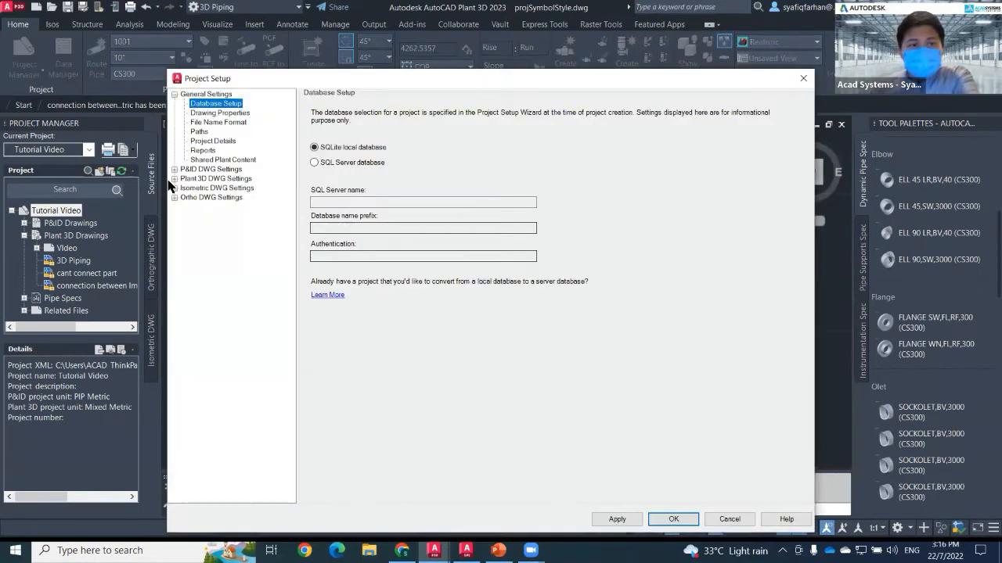
{"action": "left_click", "coordinate": [174, 180]}
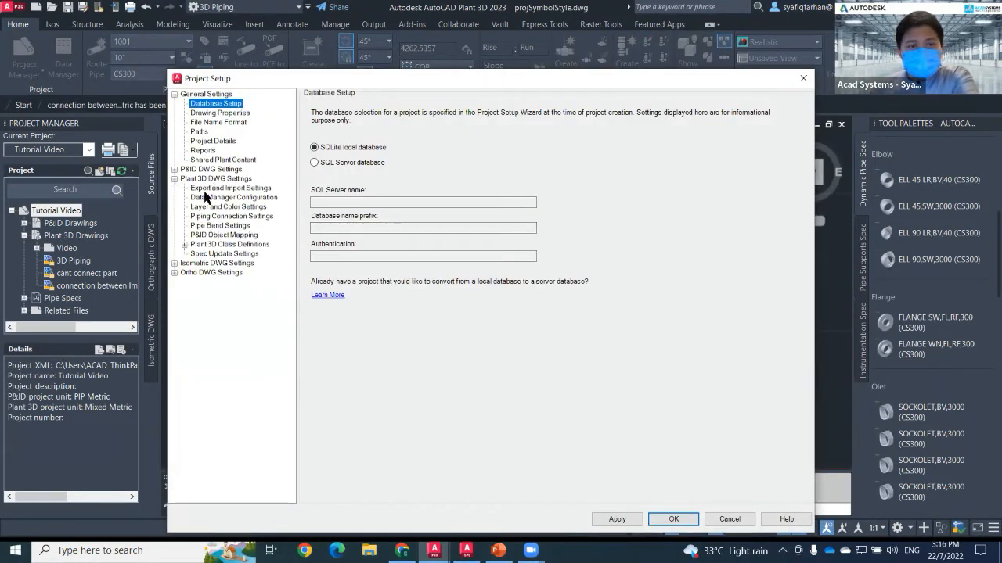
{"action": "left_click", "coordinate": [205, 218]}
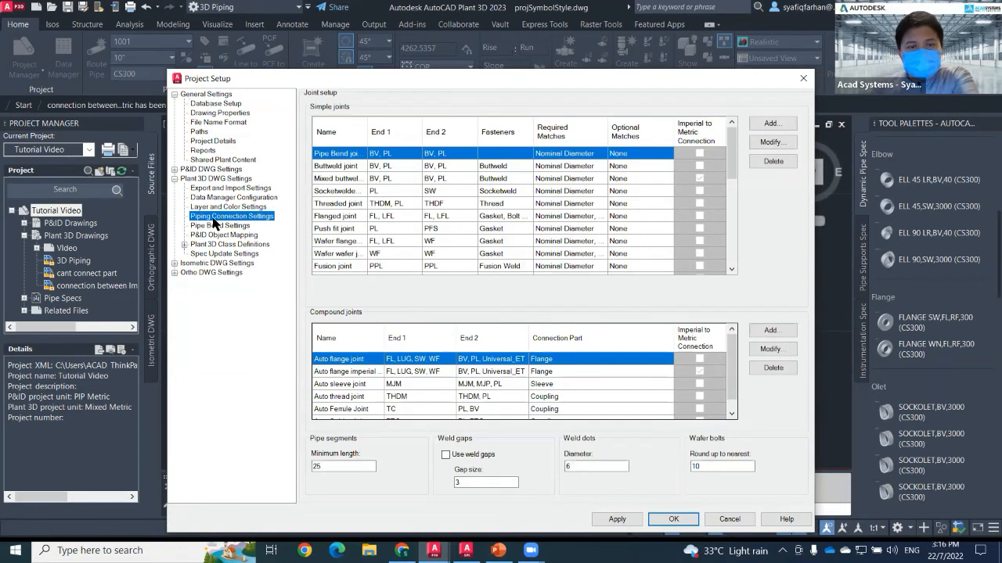
{"action": "left_click", "coordinate": [338, 205]}
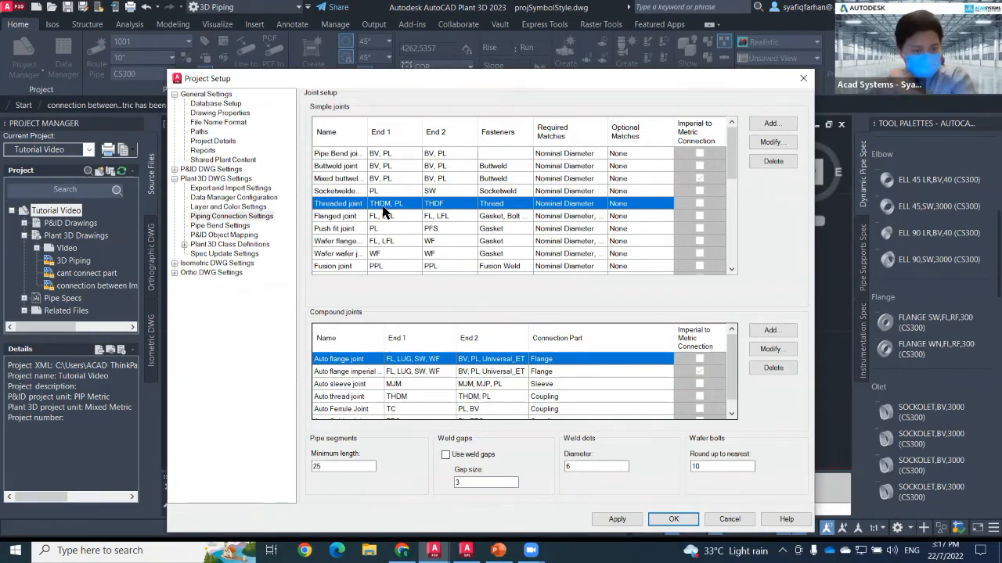
{"action": "left_click", "coordinate": [801, 79]}
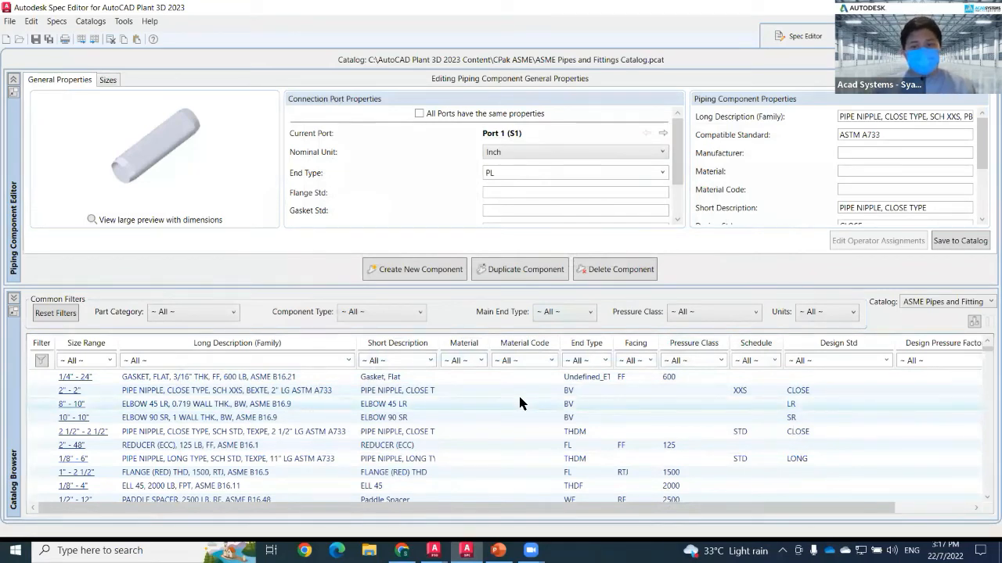
Filter the catalog browser to the THDM end type, discarding the unsaved component changes, and widen the description column.
{"action": "left_click", "coordinate": [604, 360]}
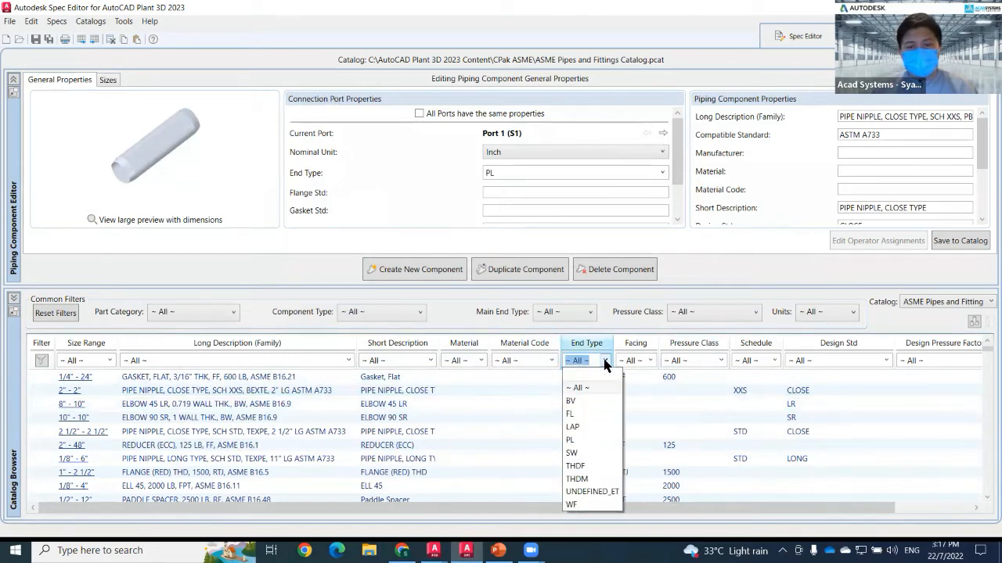
{"action": "left_click", "coordinate": [582, 479]}
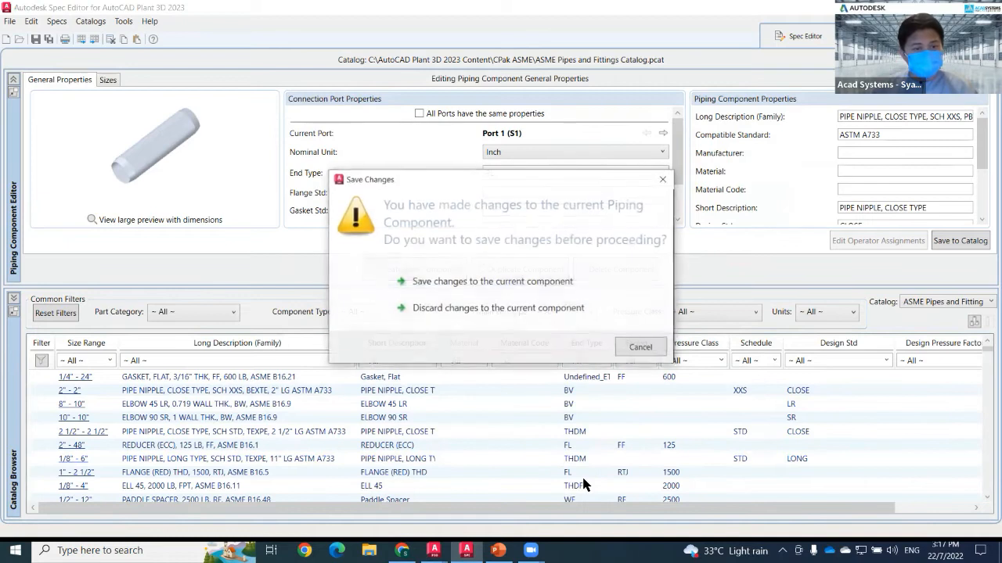
{"action": "left_click", "coordinate": [569, 308]}
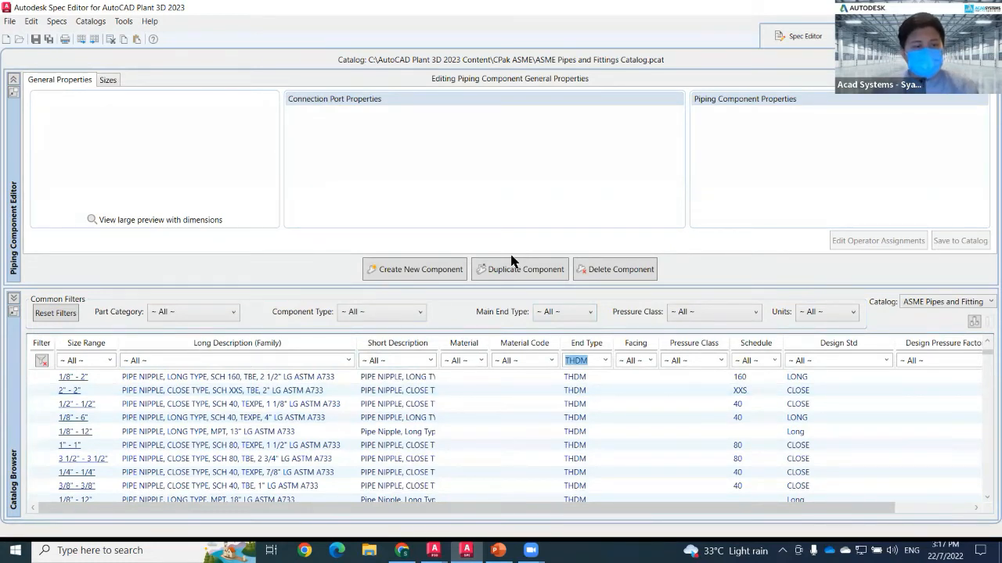
{"action": "left_click_drag", "start_coordinate": [440, 344], "coordinate": [462, 344]}
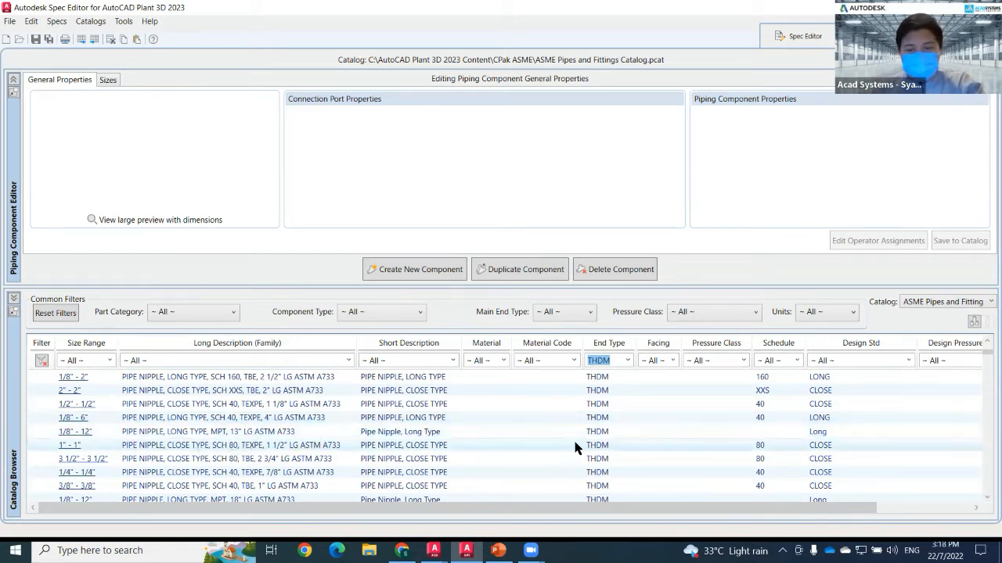
Select the 1" SCH 80 close pipe nipple and review its general properties and size data, including the matching pipe OD.
{"action": "left_click", "coordinate": [157, 448]}
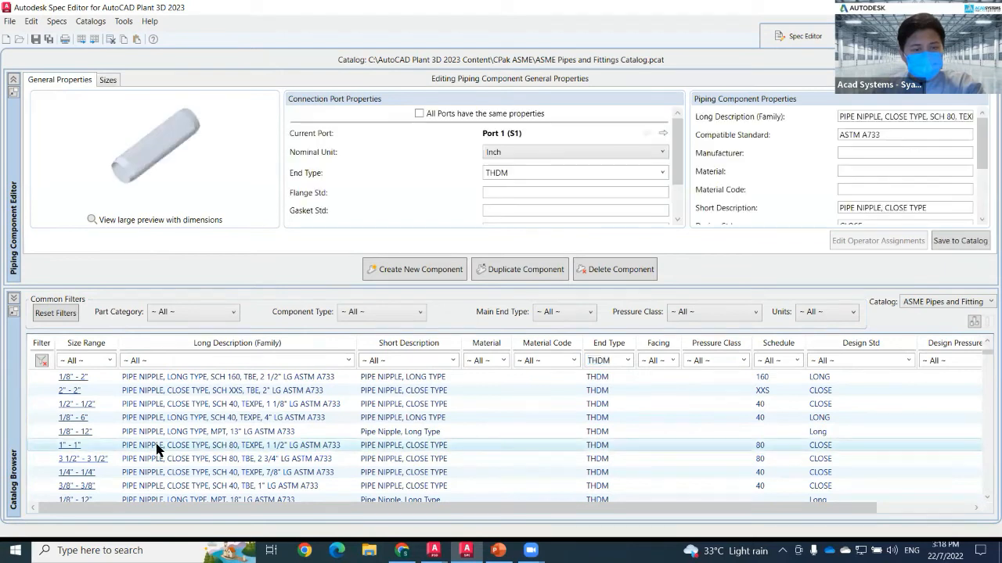
{"action": "scroll", "coordinate": [545, 210], "scroll_direction": "down", "scroll_amount": 2}
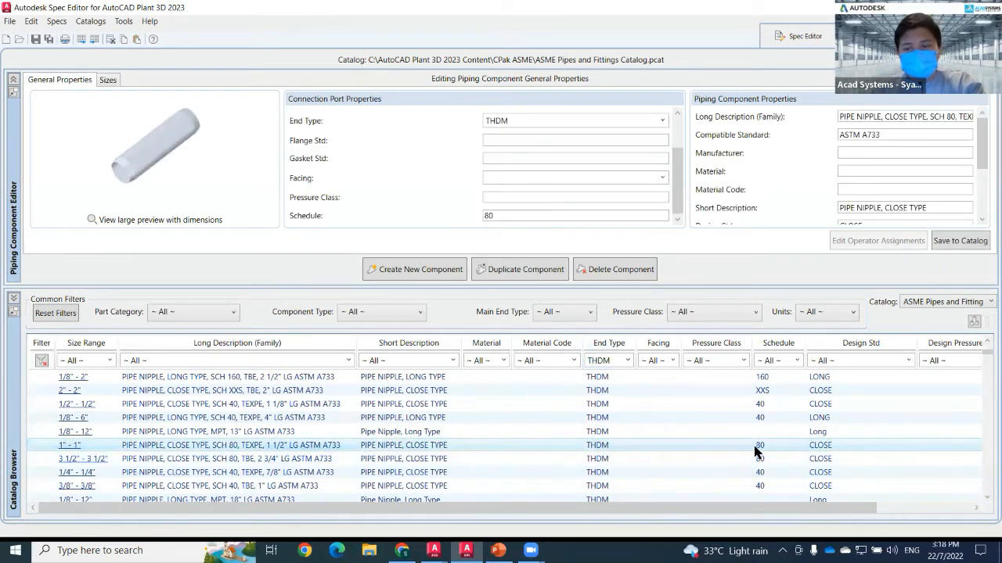
{"action": "left_click", "coordinate": [108, 79]}
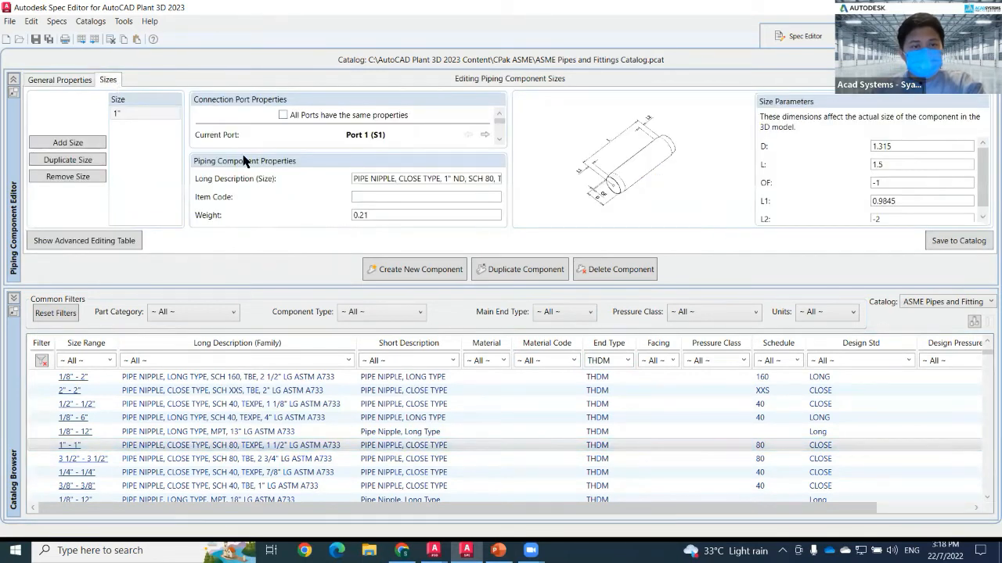
{"action": "scroll", "coordinate": [420, 145], "scroll_direction": "down", "scroll_amount": 1}
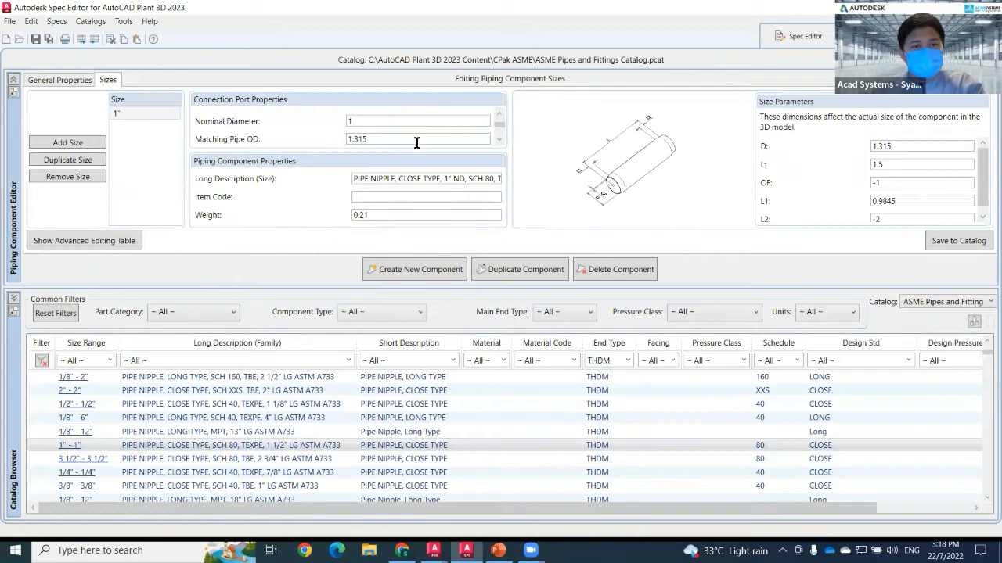
{"action": "left_click_drag", "start_coordinate": [368, 140], "coordinate": [320, 144]}
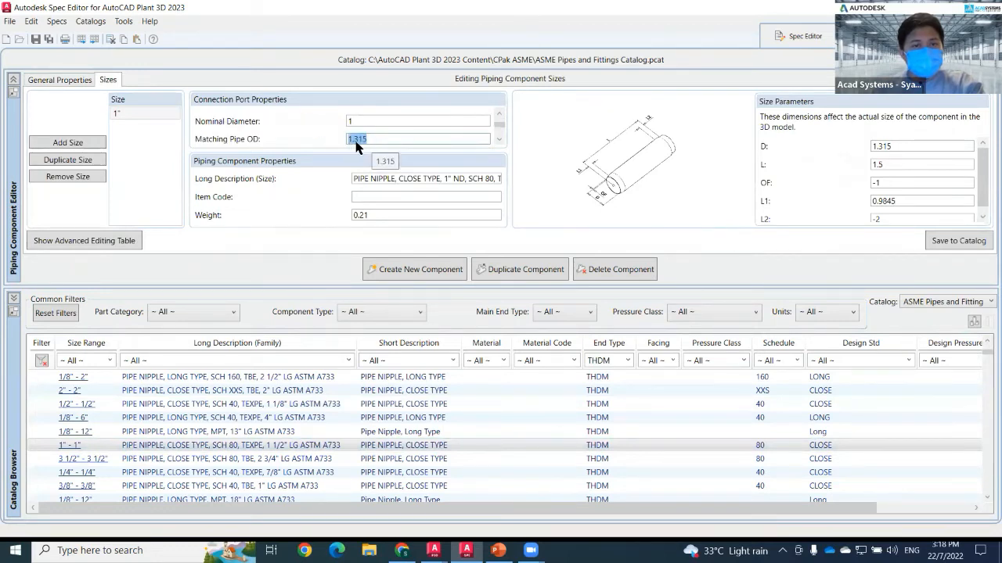
{"action": "scroll", "coordinate": [385, 145], "scroll_direction": "up", "scroll_amount": 1}
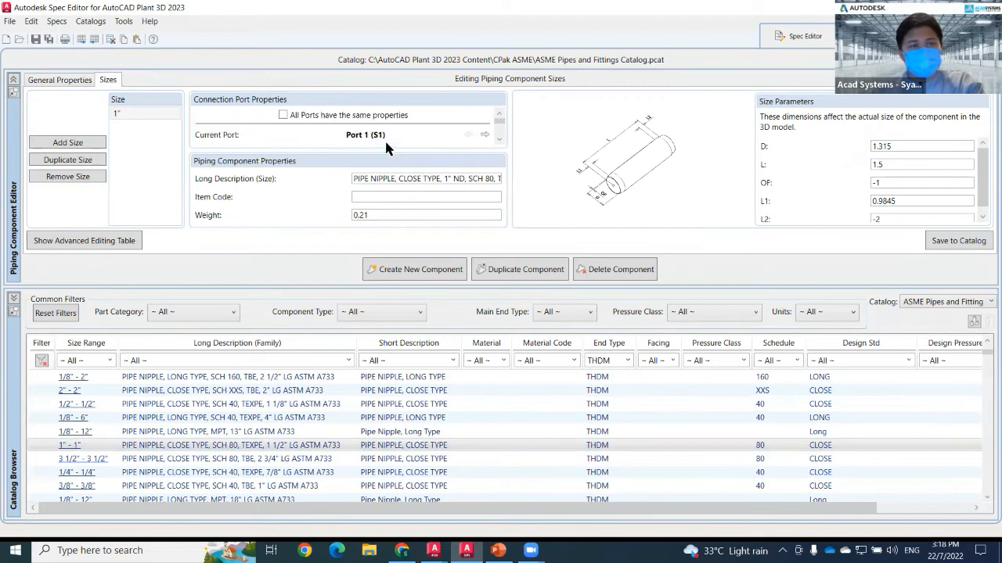
{"action": "left_click", "coordinate": [74, 85]}
{"action": "scroll", "coordinate": [413, 207], "scroll_direction": "down", "scroll_amount": 1}
{"action": "scroll", "coordinate": [323, 203], "scroll_direction": "up", "scroll_amount": 1}
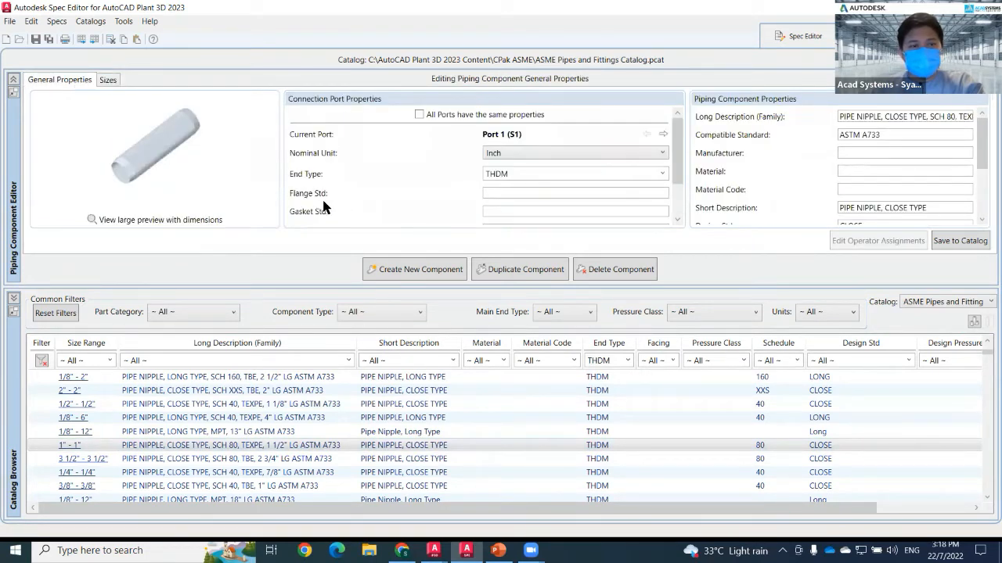
Open Notepad beside the catalog and enlarge its text.
{"action": "left_click", "coordinate": [118, 550]}
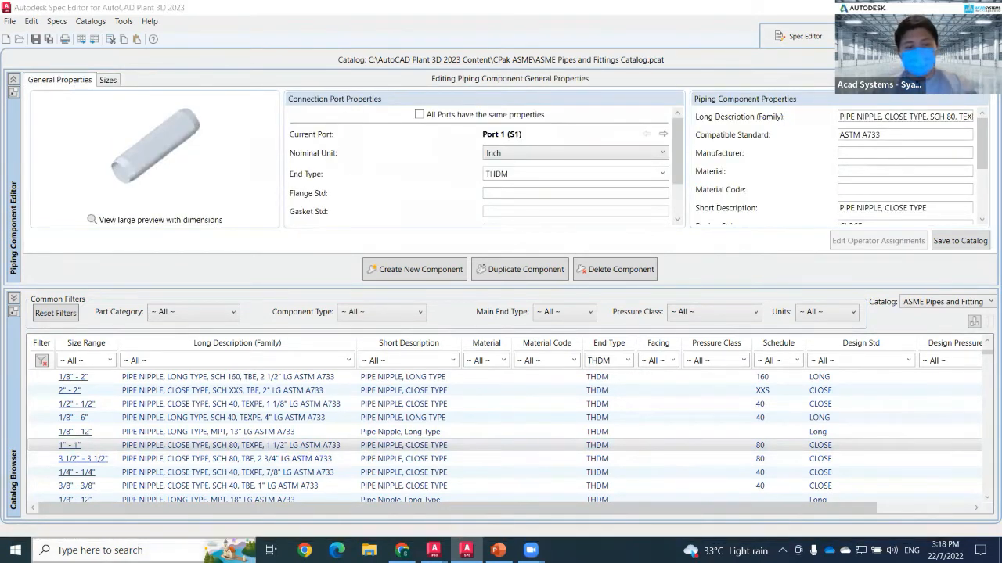
{"action": "type", "text": "notep"}
{"action": "key", "text": "Return"}
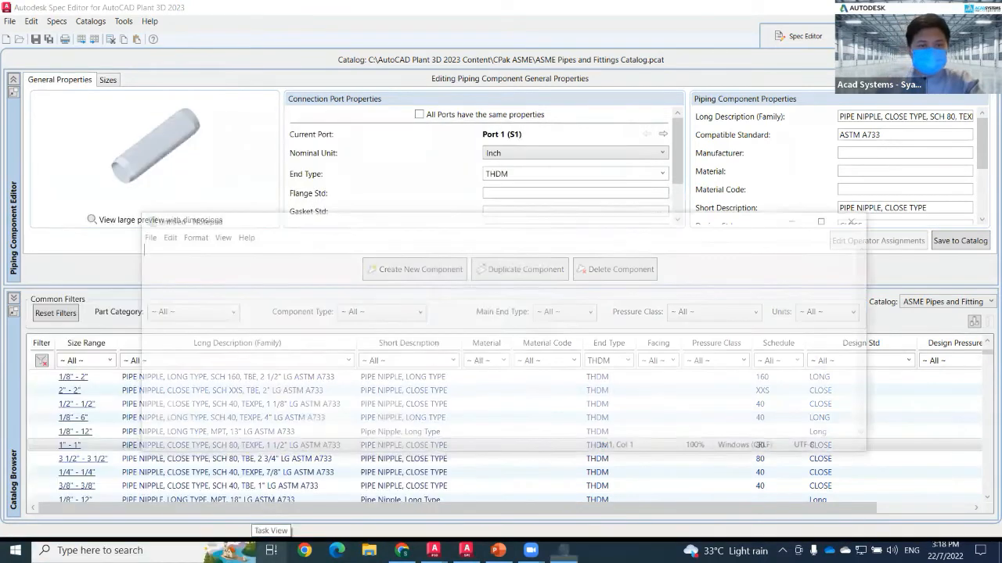
{"action": "left_click_drag", "start_coordinate": [419, 224], "coordinate": [576, 301]}
{"action": "scroll", "coordinate": [545, 192], "scroll_direction": "down", "scroll_amount": 1}
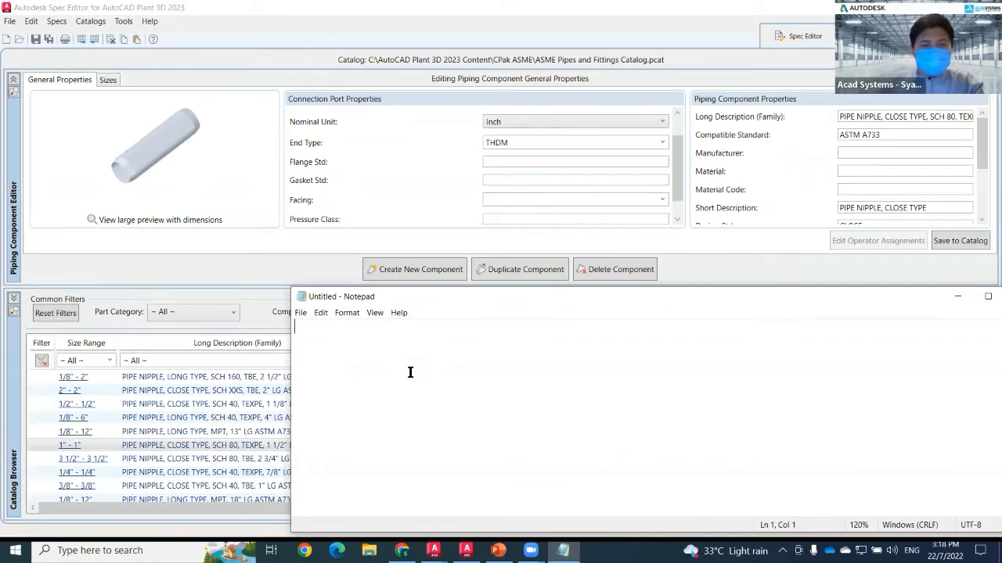
{"action": "scroll", "coordinate": [395, 199], "scroll_direction": "down", "scroll_amount": 1}
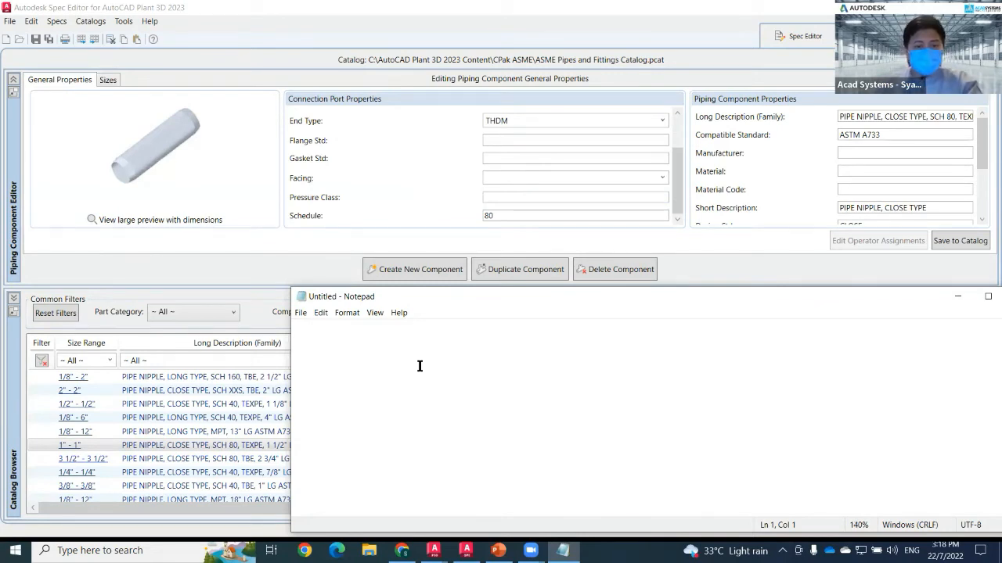
Write notes listing "Pipe", "Pressure Class -" and "Schedule - 80" on separate lines.
{"action": "type", "text": "Pressure "}
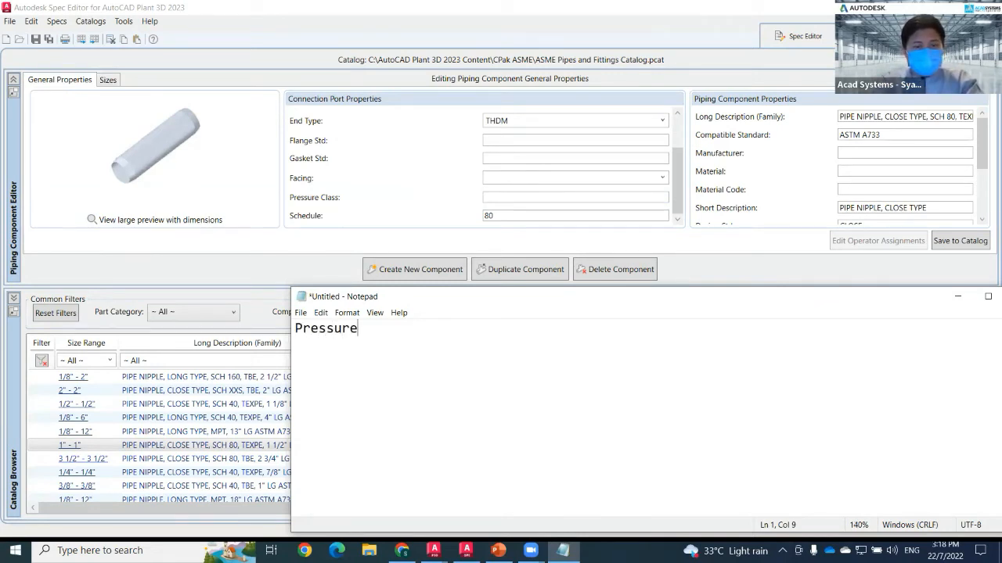
{"action": "type", "text": "Calass -"}
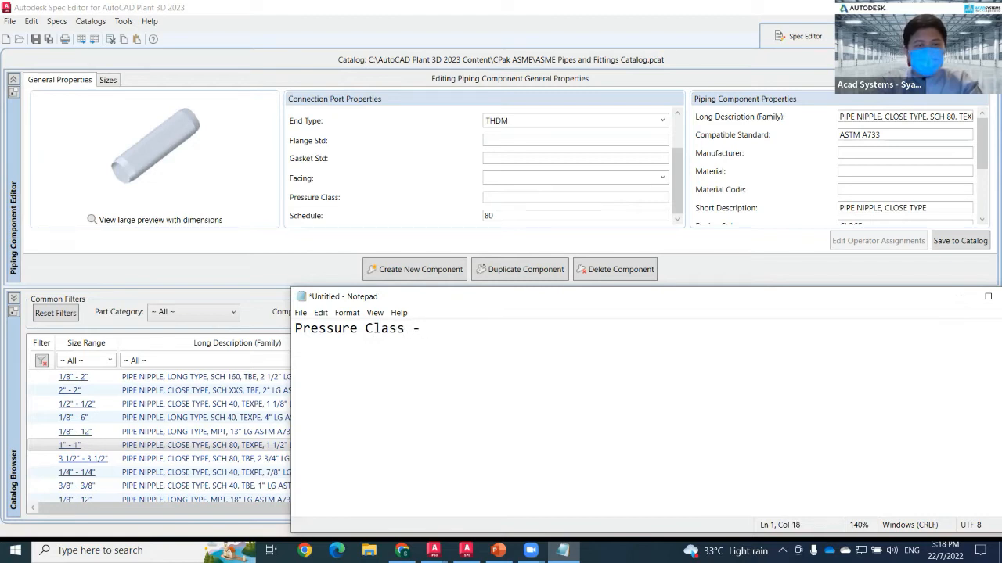
{"action": "type", "text": "Pipe"}
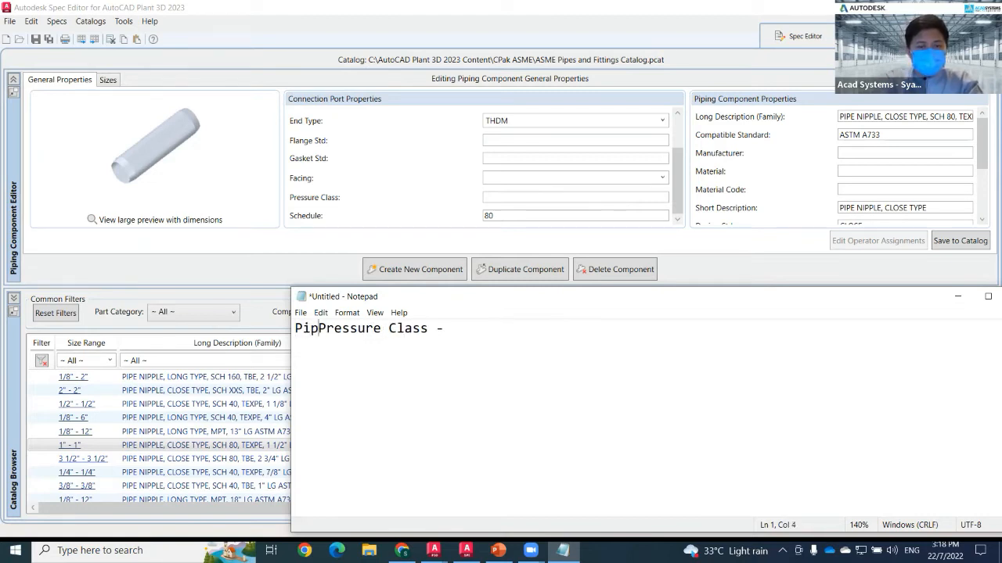
{"action": "key", "text": "Return"}
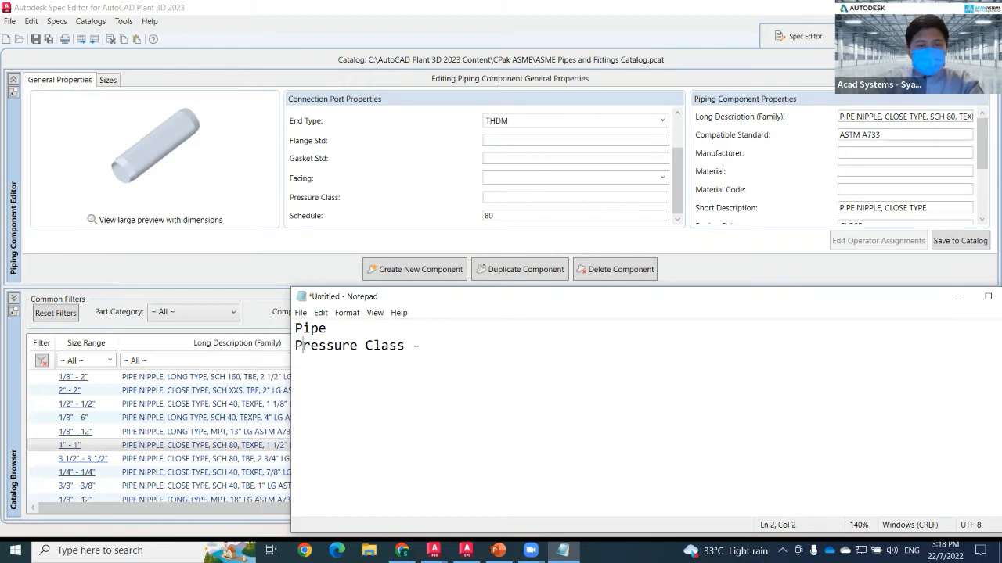
{"action": "type", "text": "Schedule - 80"}
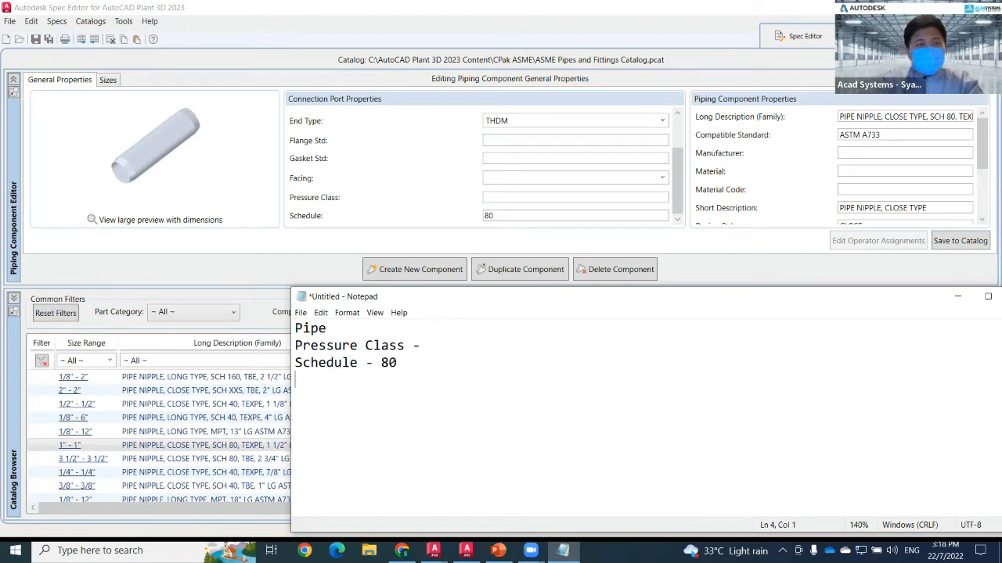
Check the nipple's sizes and add the line "OD - 1.315" to the notes.
{"action": "left_click", "coordinate": [106, 80]}
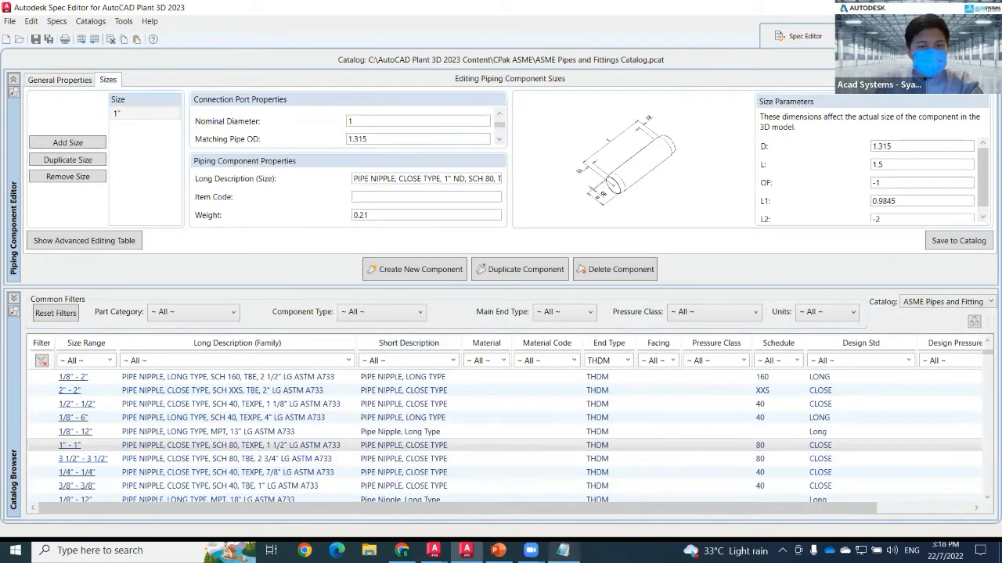
{"action": "left_click", "coordinate": [563, 550]}
{"action": "type", "text": "Match"}
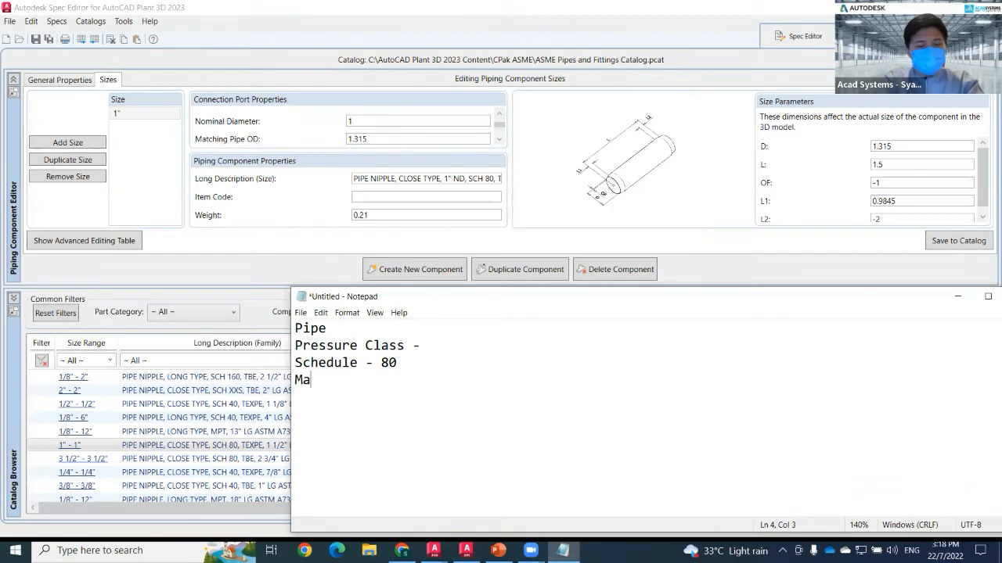
{"action": "key", "text": "BackSpace"}
{"action": "key", "text": "BackSpace"}
{"action": "key", "text": "BackSpace"}
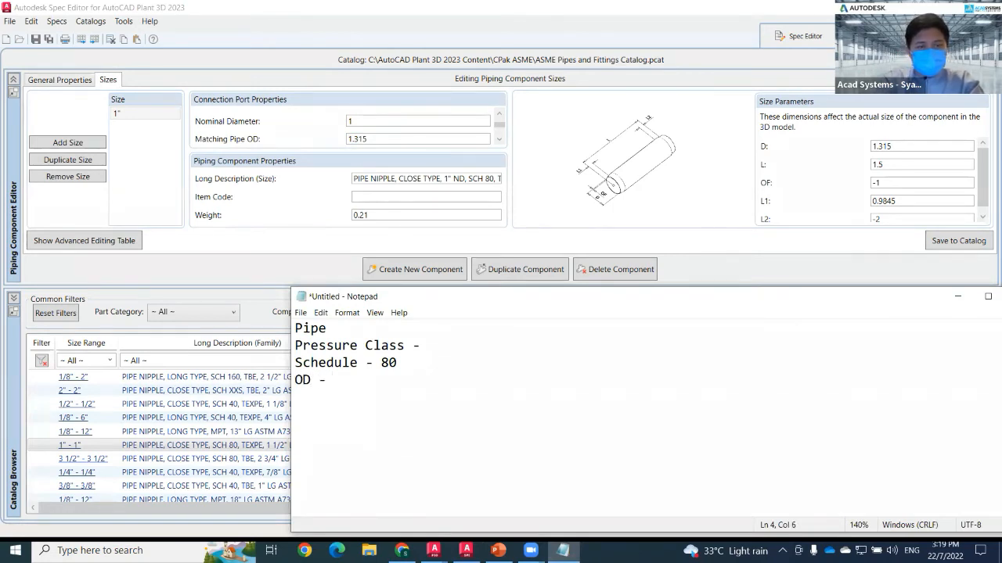
{"action": "type", "text": "OD - 1.315"}
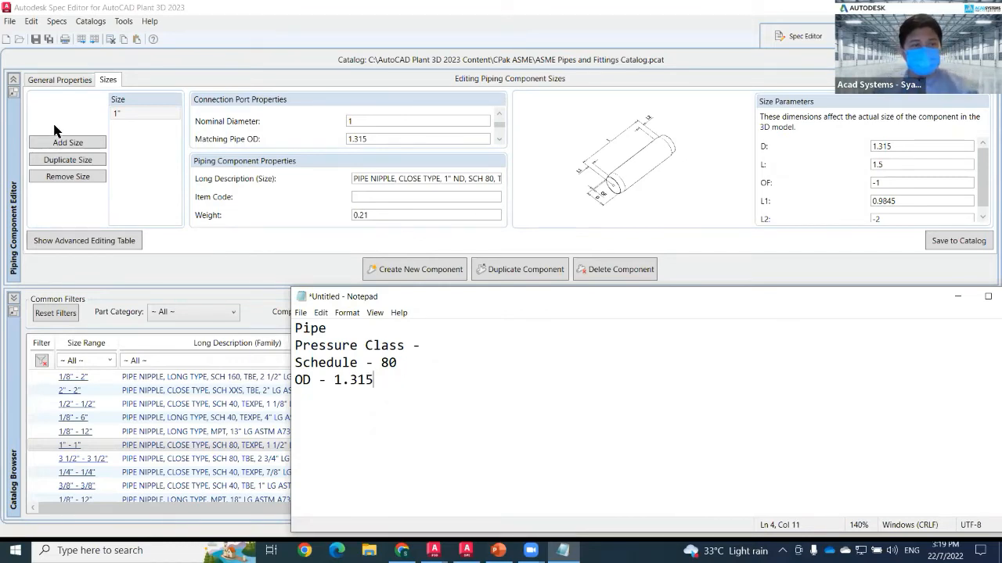
Recheck the nipple's general port properties and return to the notes.
{"action": "left_click", "coordinate": [76, 88]}
{"action": "scroll", "coordinate": [485, 201], "scroll_direction": "down", "scroll_amount": 1}
{"action": "scroll", "coordinate": [483, 205], "scroll_direction": "up", "scroll_amount": 1}
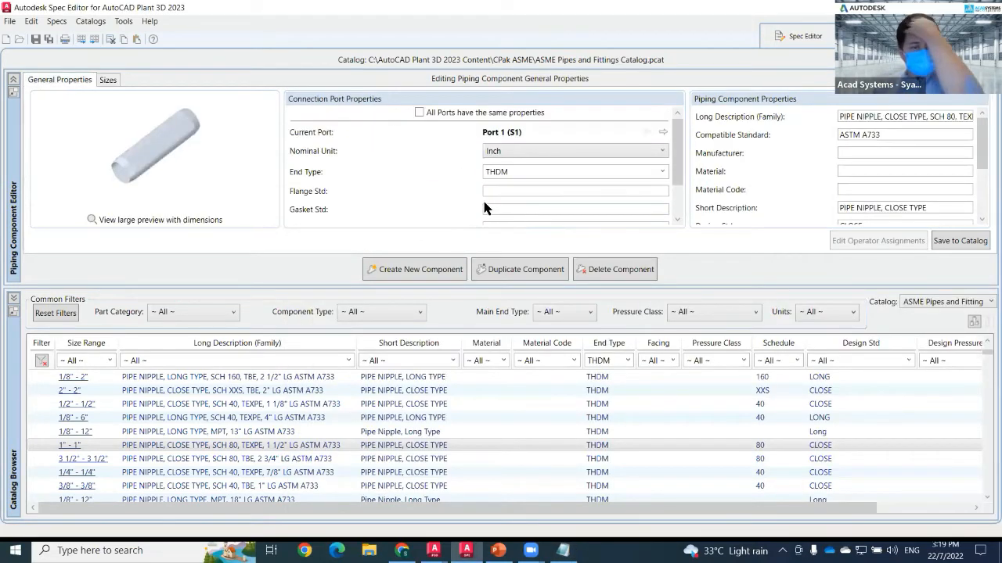
{"action": "scroll", "coordinate": [504, 178], "scroll_direction": "down", "scroll_amount": 1}
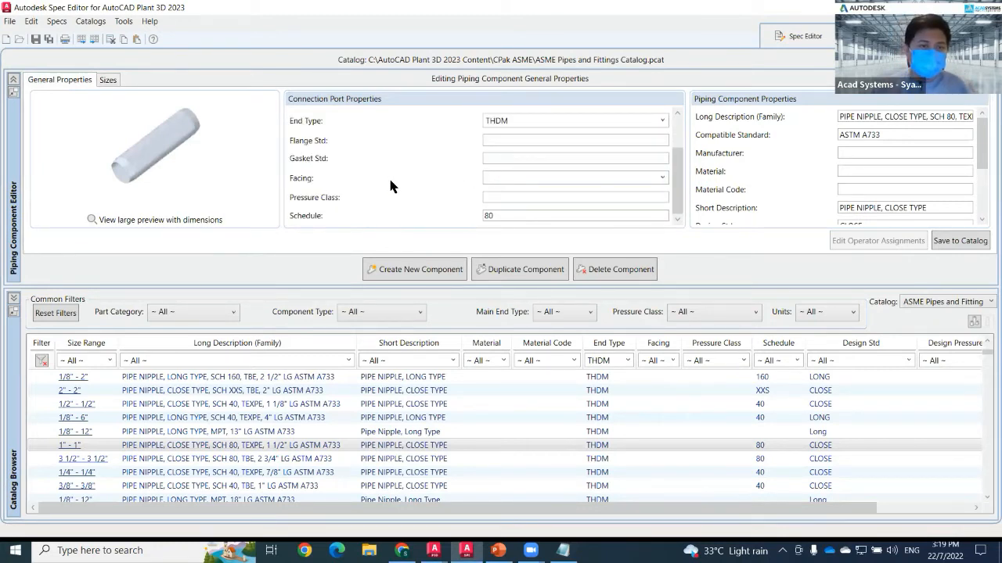
{"action": "scroll", "coordinate": [414, 182], "scroll_direction": "up", "scroll_amount": 1}
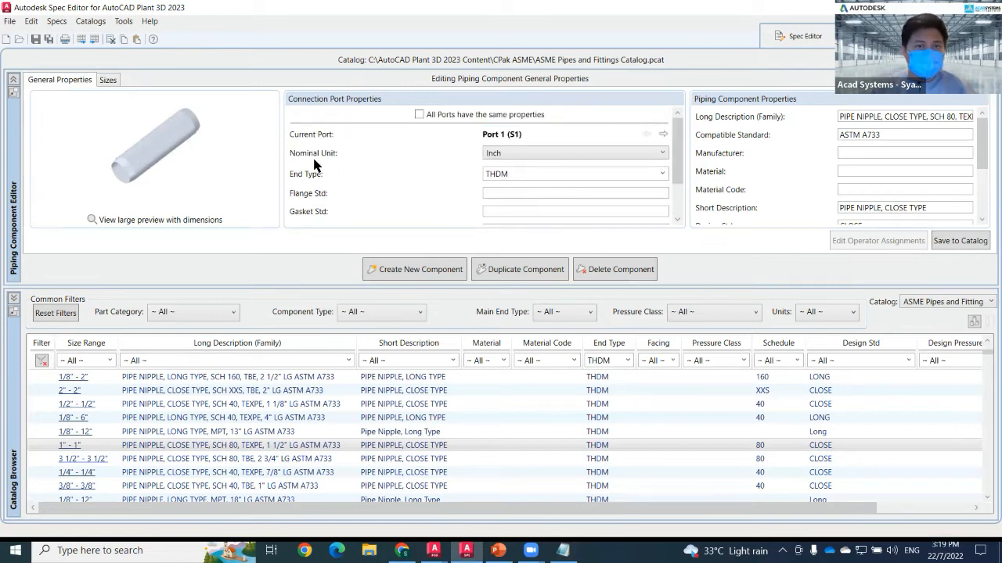
{"action": "left_click", "coordinate": [563, 550]}
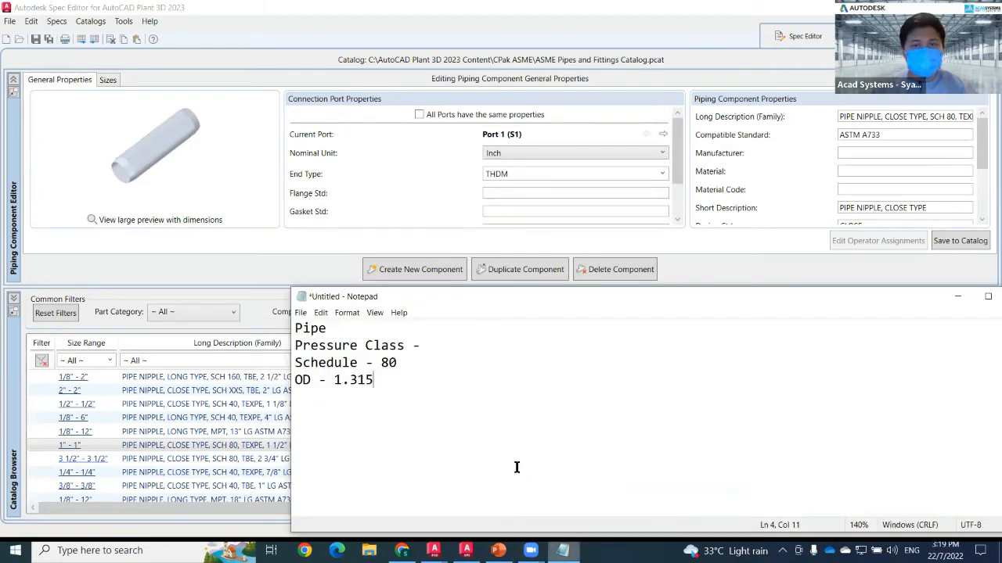
Add the line "end type- THDM" to the notes and return to the catalog editor.
{"action": "type", "text": "end type- THDM"}
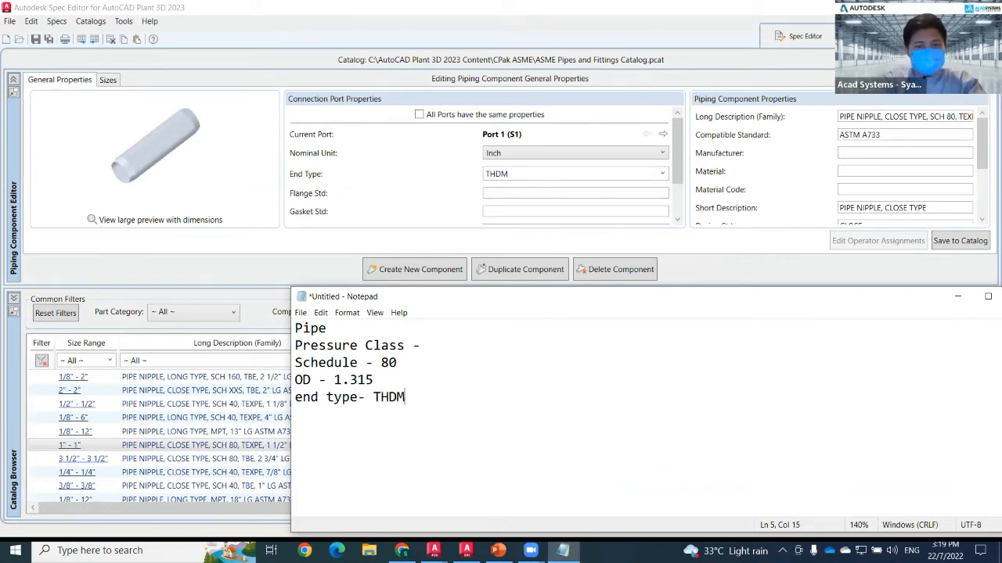
{"action": "left_click", "coordinate": [356, 227]}
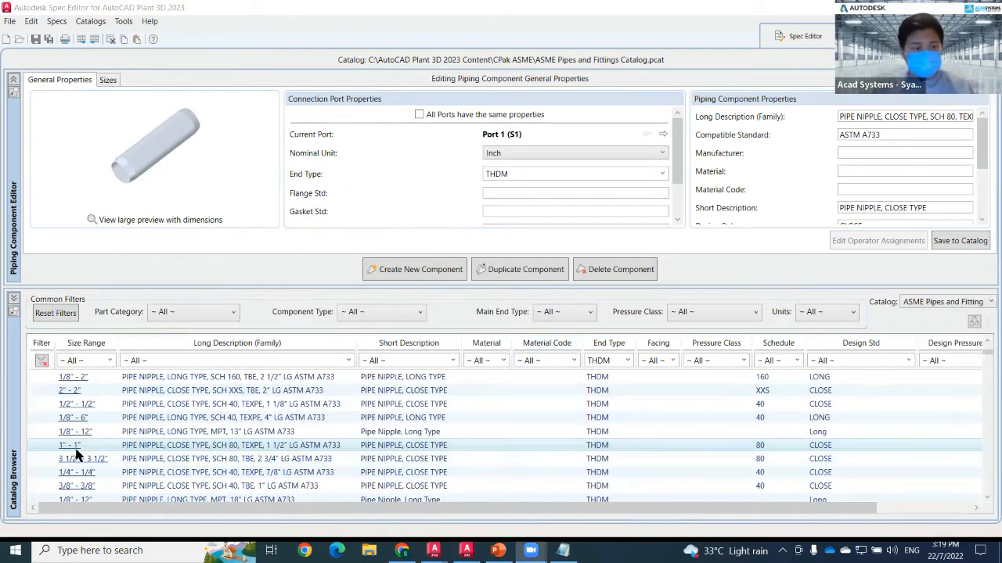
Switch to the Spec Editor and create a new spec named Sample.
{"action": "left_click", "coordinate": [799, 41]}
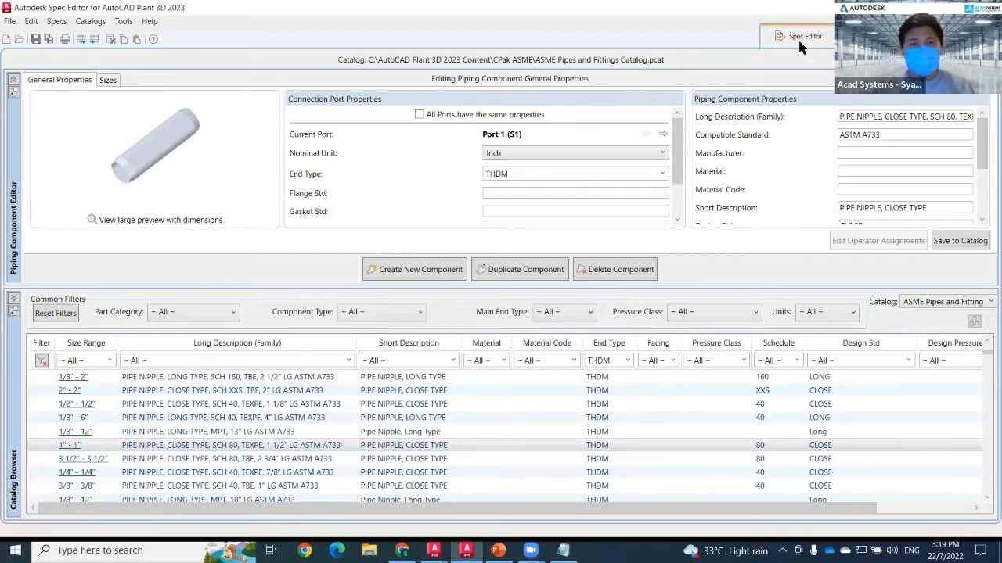
{"action": "left_click", "coordinate": [799, 41]}
{"action": "left_click", "coordinate": [11, 21]}
{"action": "mouse_move", "coordinate": [47, 36]}
{"action": "left_click", "coordinate": [196, 36]}
{"action": "left_click", "coordinate": [496, 199]}
{"action": "type", "text": "Sapm"}
{"action": "key", "text": "BackSpace"}
{"action": "key", "text": "BackSpace"}
{"action": "key", "text": "BackSpace"}
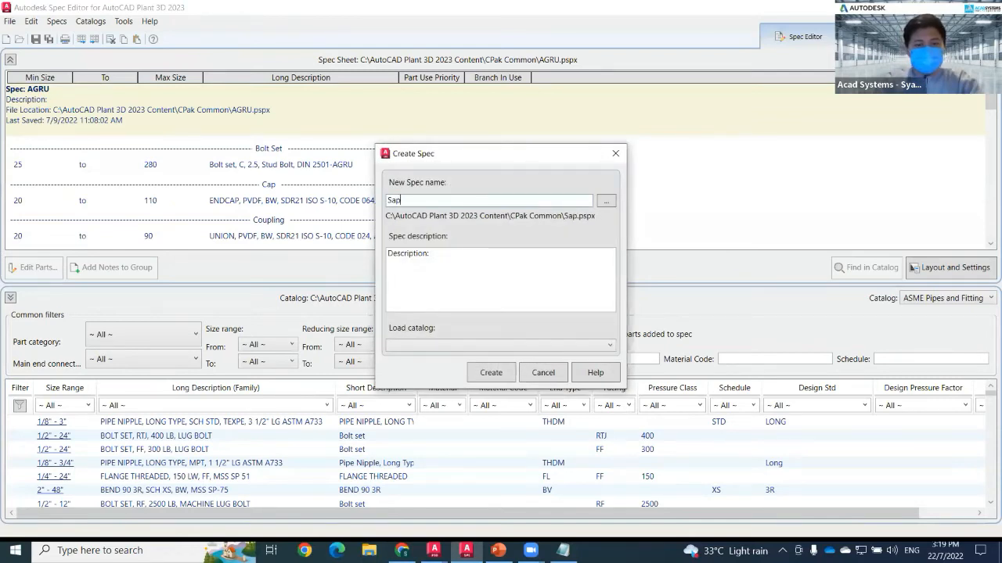
{"action": "type", "text": "ample"}
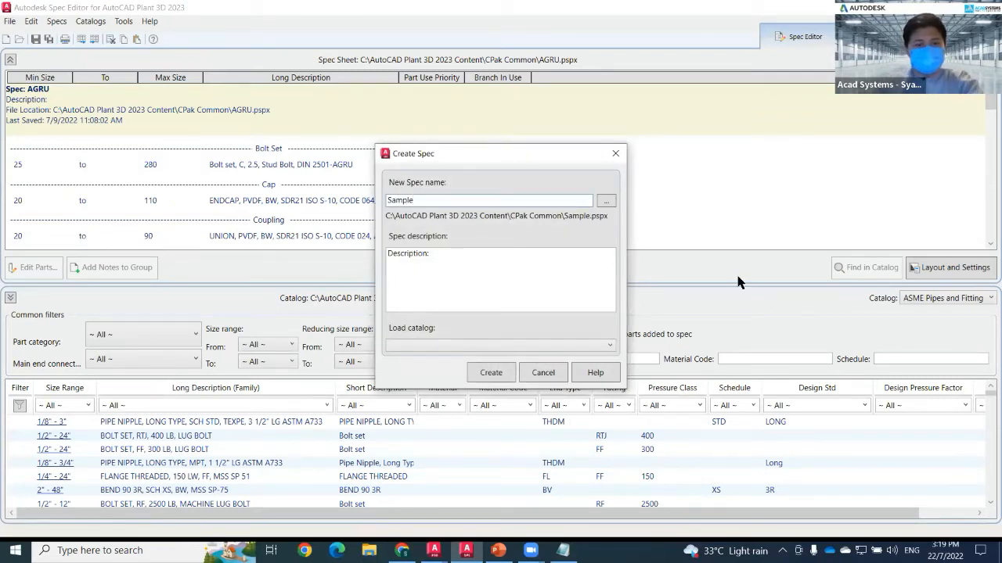
{"action": "left_click", "coordinate": [489, 376]}
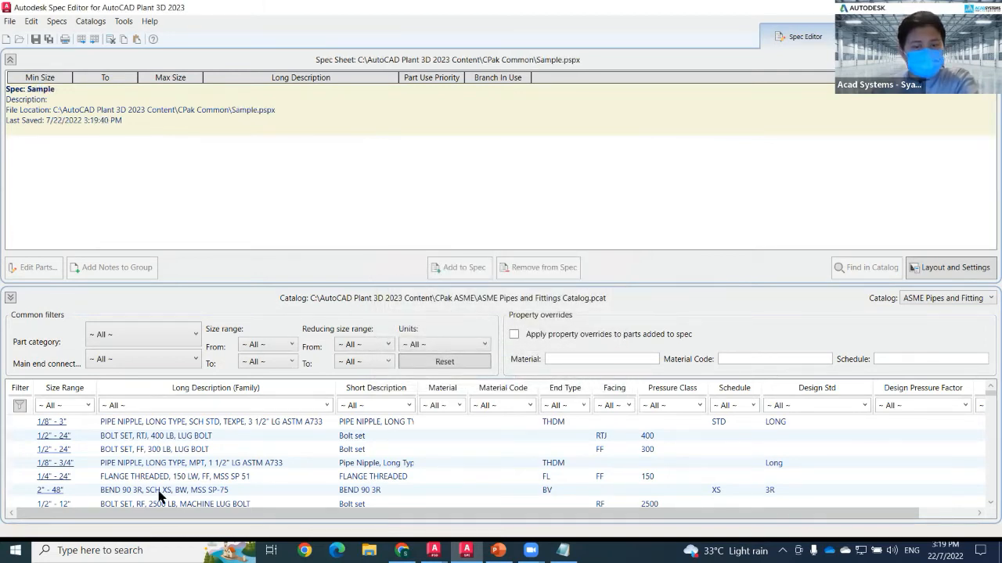
Filter the catalog to THDM end type, add the 1" close-type SCH 80 nipple to the spec, then remove it again.
{"action": "left_click", "coordinate": [583, 406]}
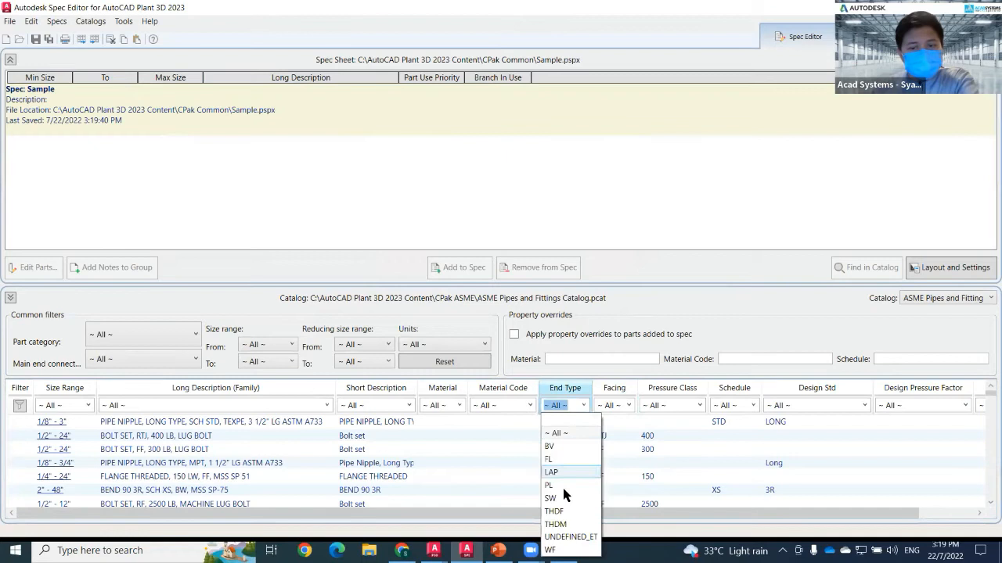
{"action": "left_click", "coordinate": [555, 523]}
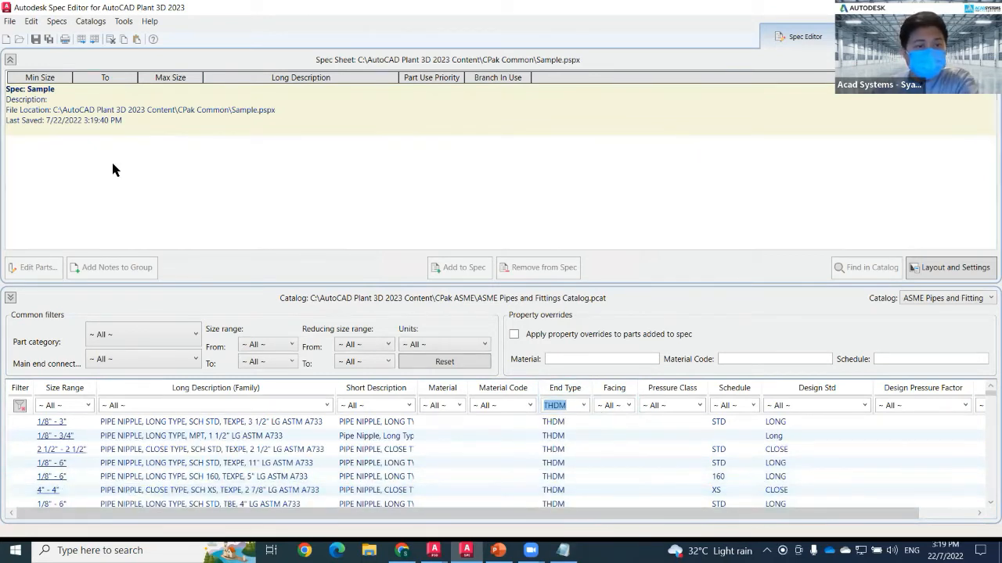
{"action": "scroll", "coordinate": [133, 484], "scroll_direction": "down", "scroll_amount": 5}
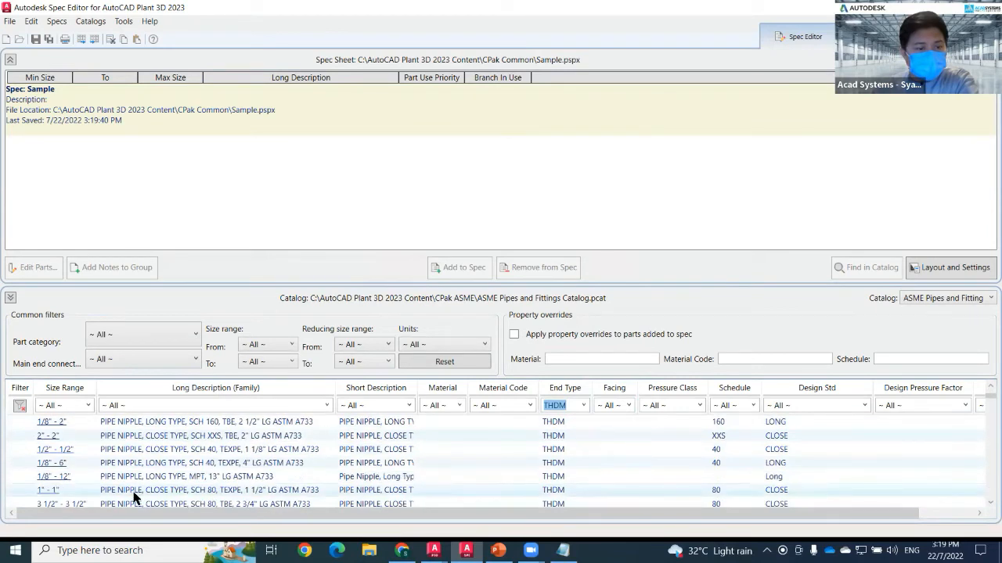
{"action": "left_click", "coordinate": [133, 490]}
{"action": "left_click", "coordinate": [442, 270]}
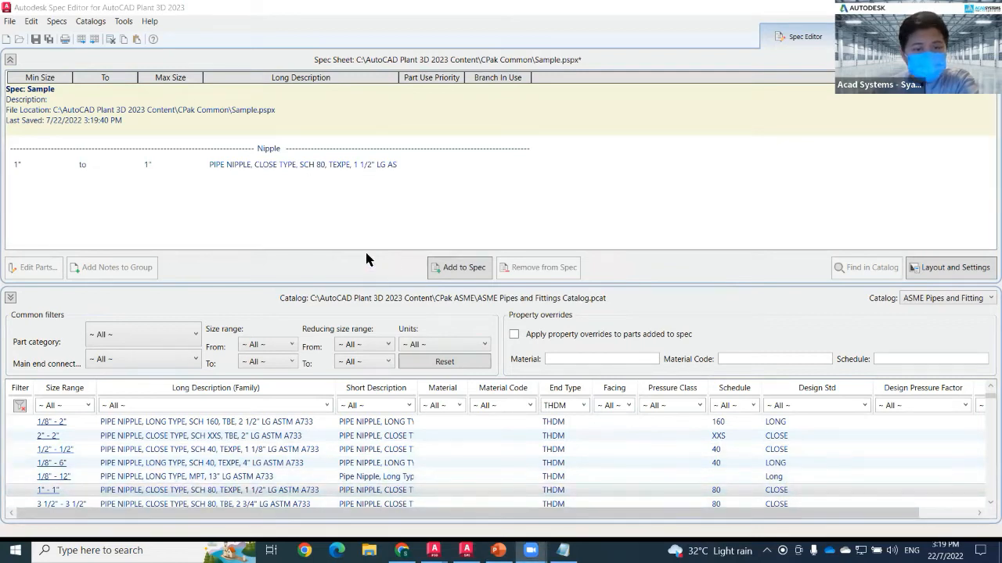
{"action": "left_click", "coordinate": [373, 165]}
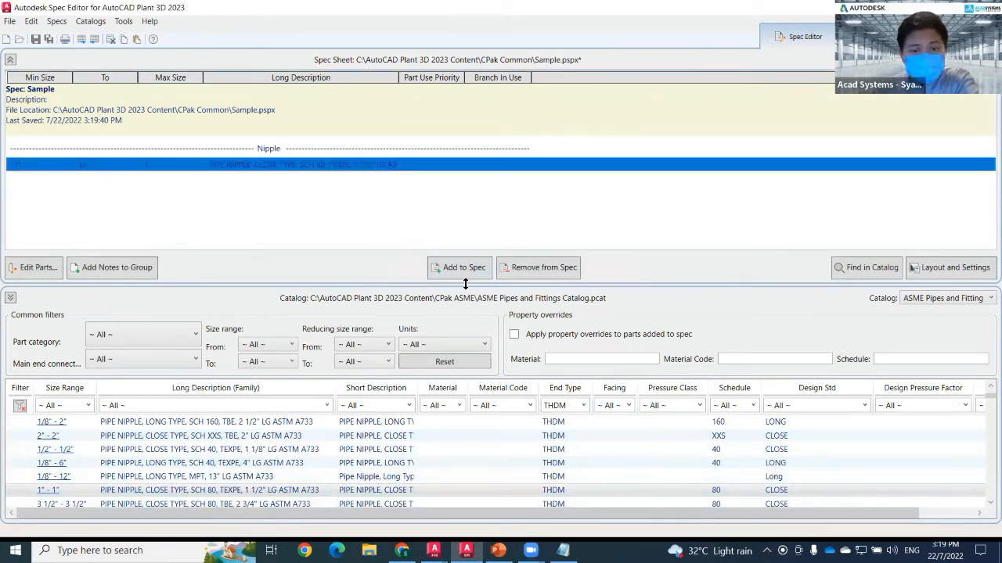
{"action": "left_click", "coordinate": [530, 270]}
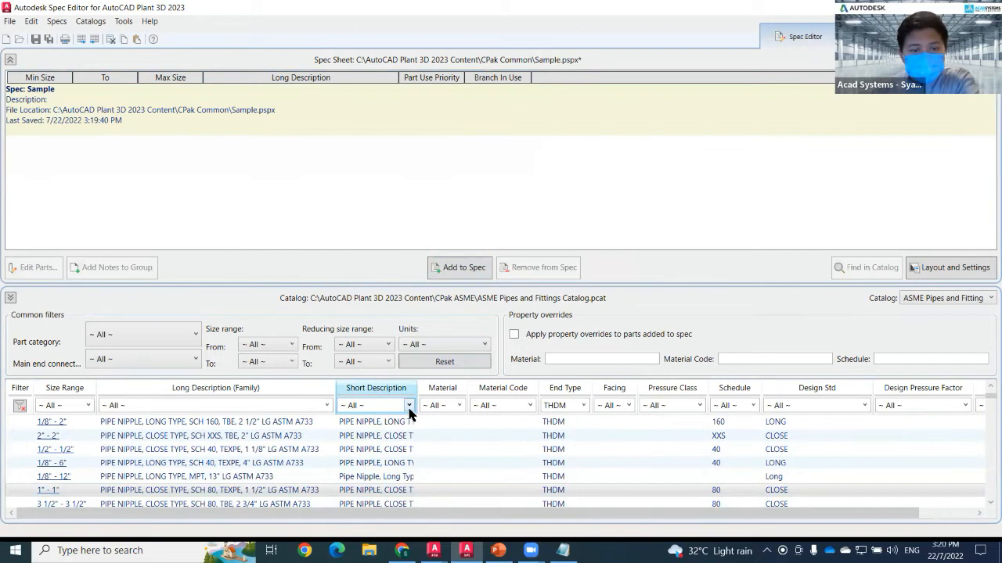
Search the catalog's short description filter for seamless pipe, welded pipe and entries matching "pipe".
{"action": "left_click", "coordinate": [409, 405]}
{"action": "scroll", "coordinate": [392, 374], "scroll_direction": "down", "scroll_amount": 20}
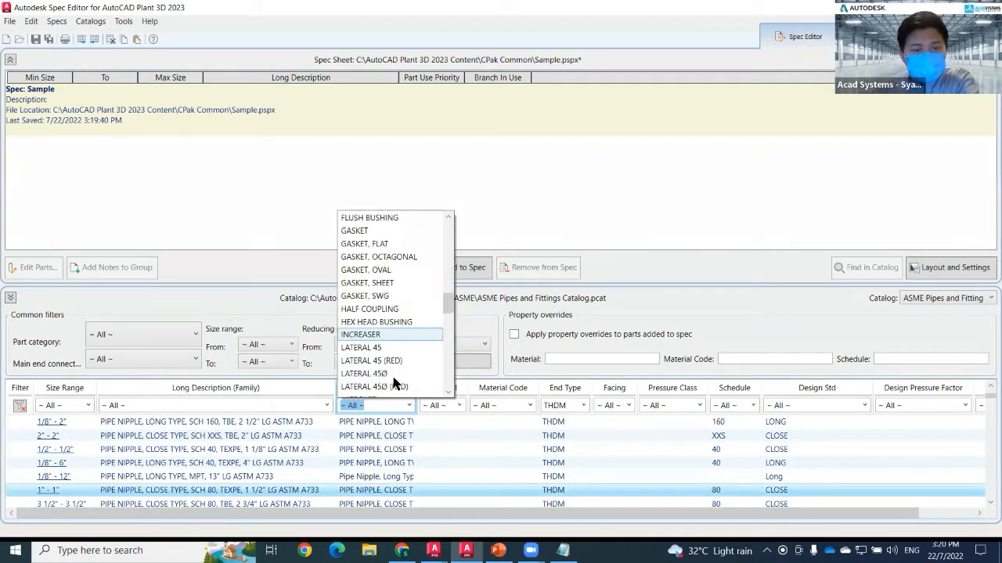
{"action": "scroll", "coordinate": [391, 349], "scroll_direction": "down", "scroll_amount": 6}
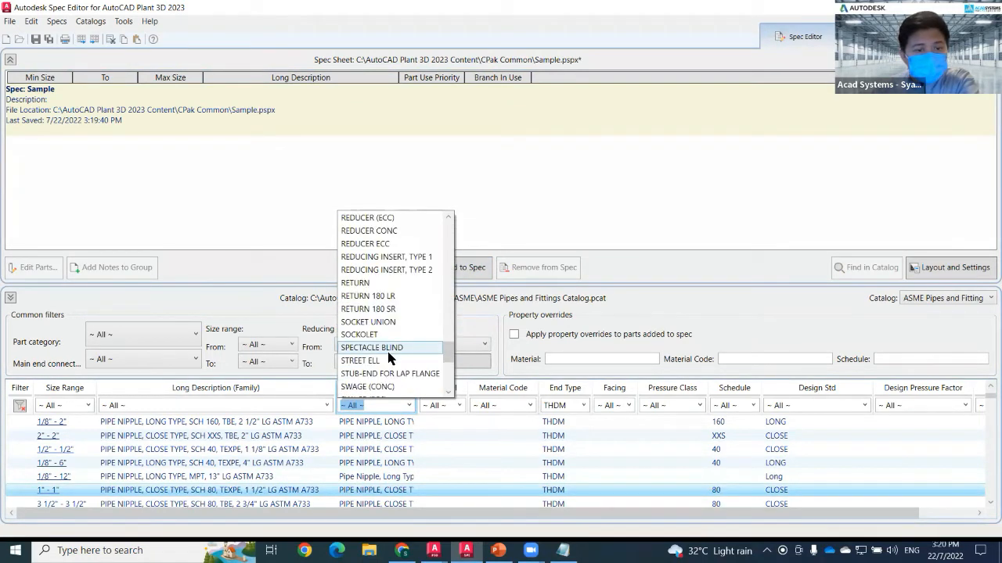
{"action": "scroll", "coordinate": [393, 349], "scroll_direction": "up", "scroll_amount": 4}
{"action": "scroll", "coordinate": [392, 347], "scroll_direction": "up", "scroll_amount": 3}
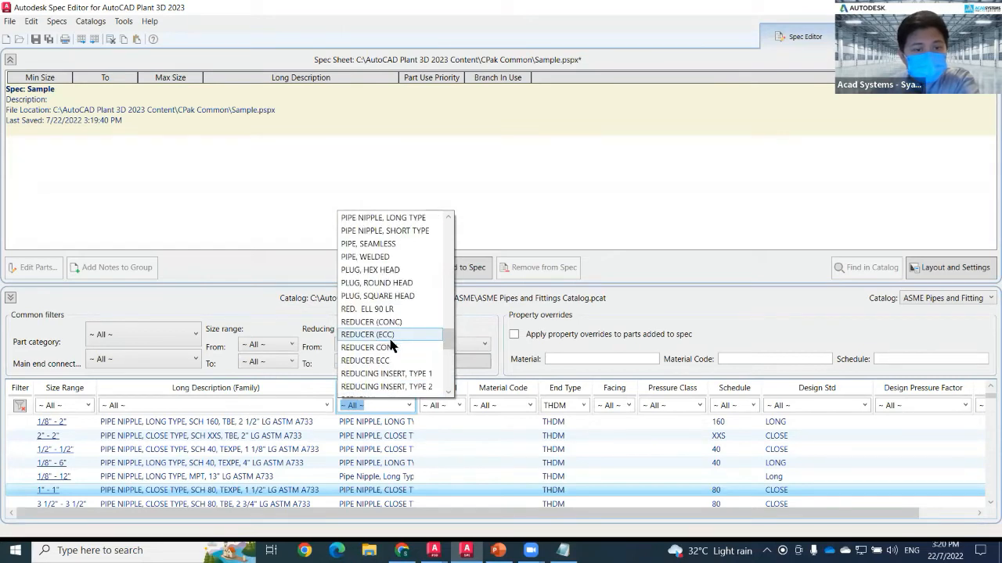
{"action": "left_click", "coordinate": [384, 244]}
{"action": "left_click", "coordinate": [407, 405]}
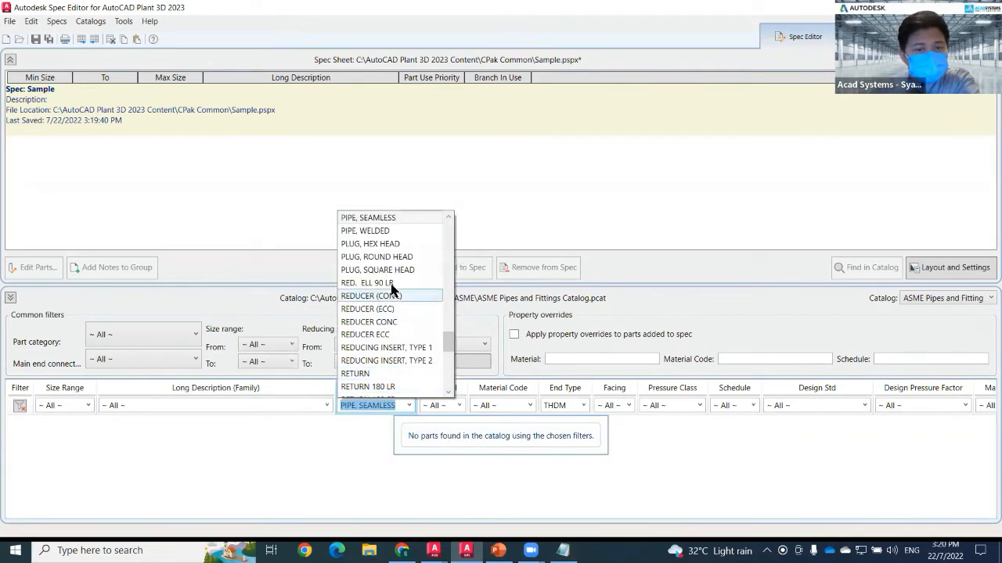
{"action": "left_click", "coordinate": [383, 231]}
{"action": "left_click", "coordinate": [376, 405]}
{"action": "scroll", "coordinate": [391, 309], "scroll_direction": "up", "scroll_amount": 1}
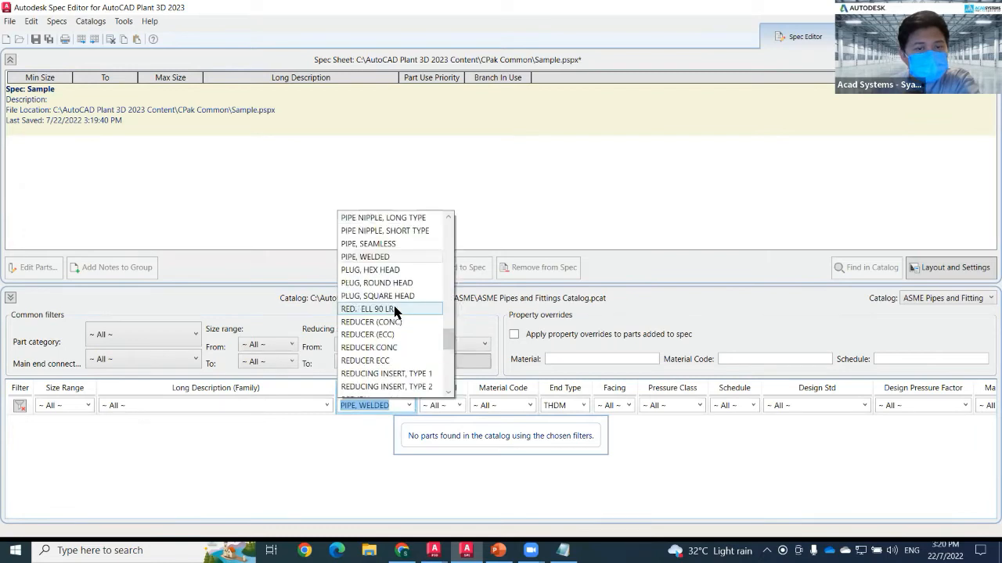
{"action": "double_click", "coordinate": [388, 406]}
{"action": "key", "text": "BackSpace"}
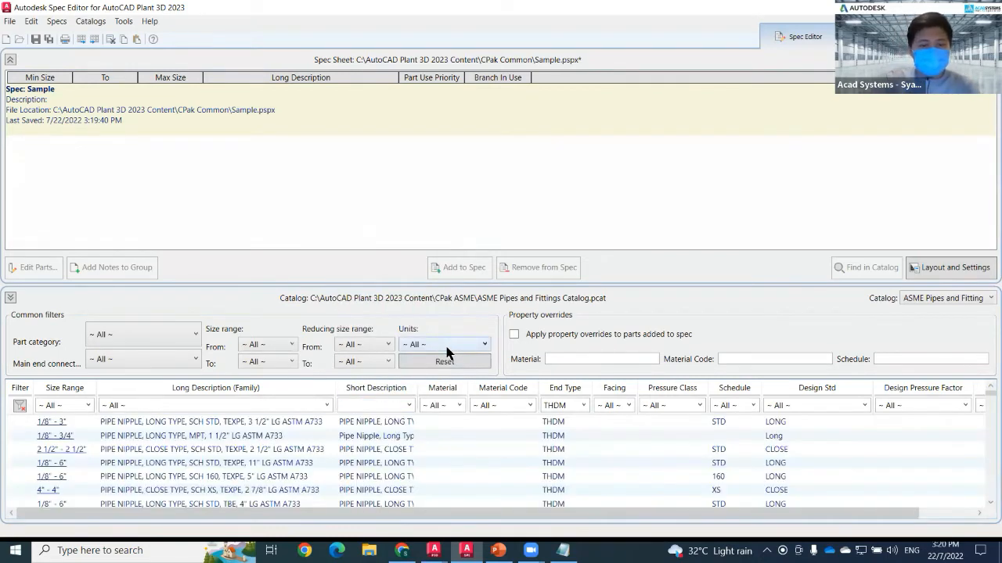
{"action": "type", "text": "pipe"}
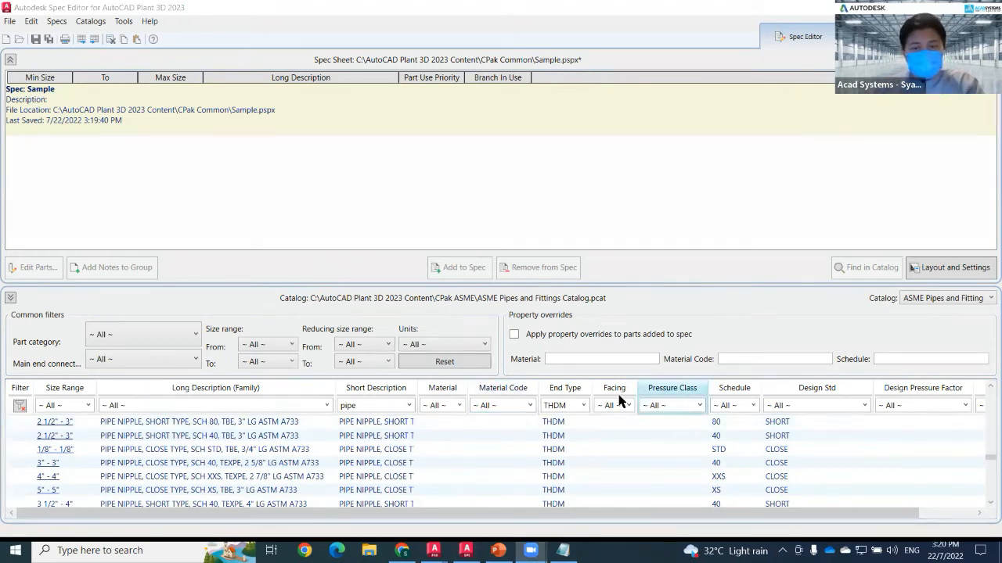
Filter the catalog to THDF end type and ELBOW 90, and add the ELBOW 90, 300 LB, FPT, ASME B16.3 to the spec.
{"action": "left_click", "coordinate": [583, 405]}
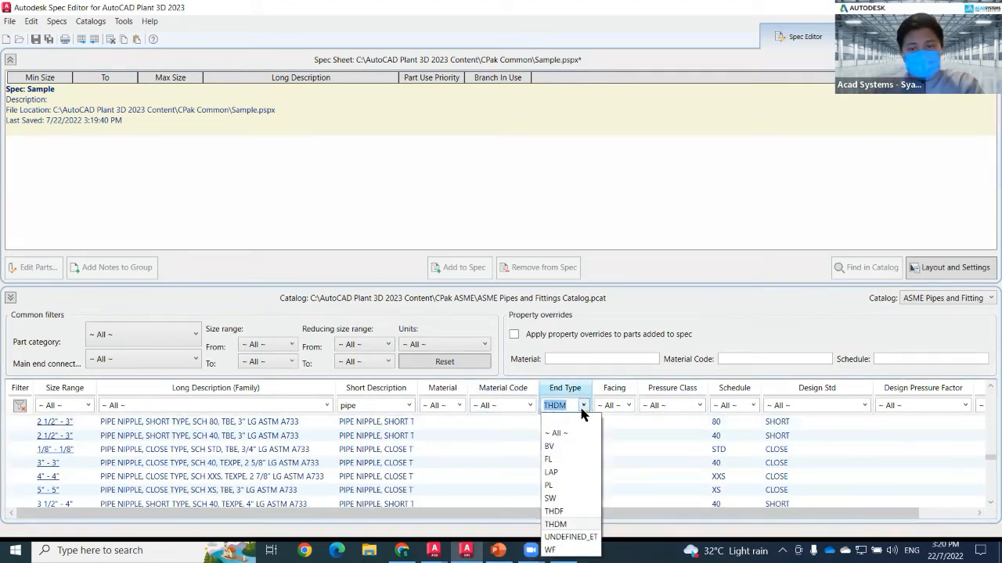
{"action": "left_click", "coordinate": [569, 513]}
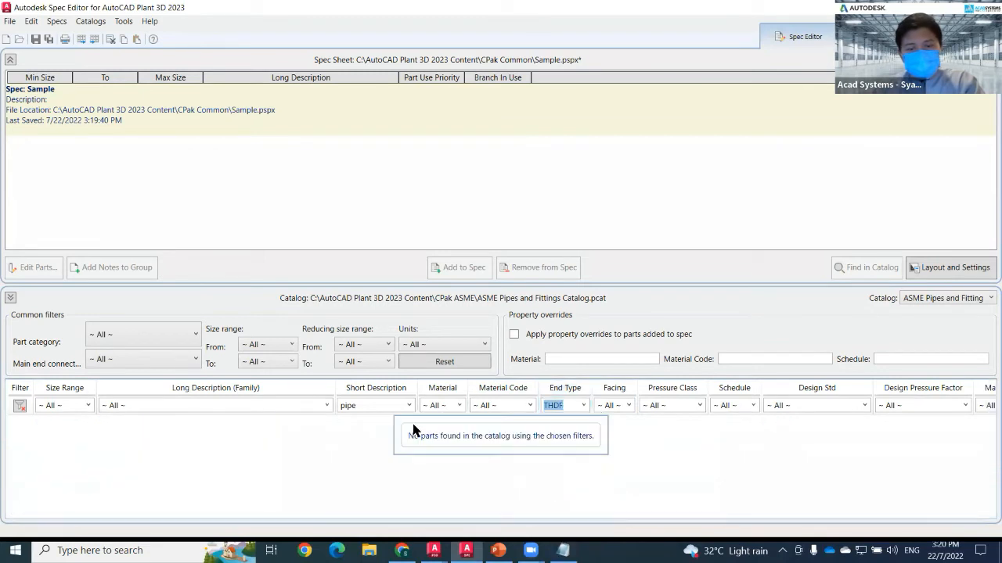
{"action": "left_click", "coordinate": [408, 405]}
{"action": "scroll", "coordinate": [391, 337], "scroll_direction": "up", "scroll_amount": 15}
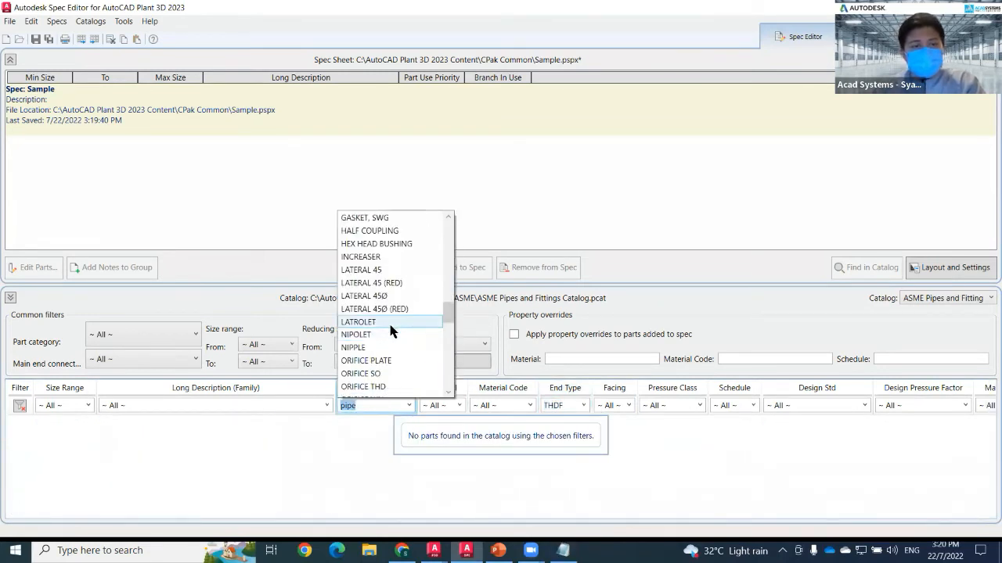
{"action": "scroll", "coordinate": [360, 290], "scroll_direction": "up", "scroll_amount": 1}
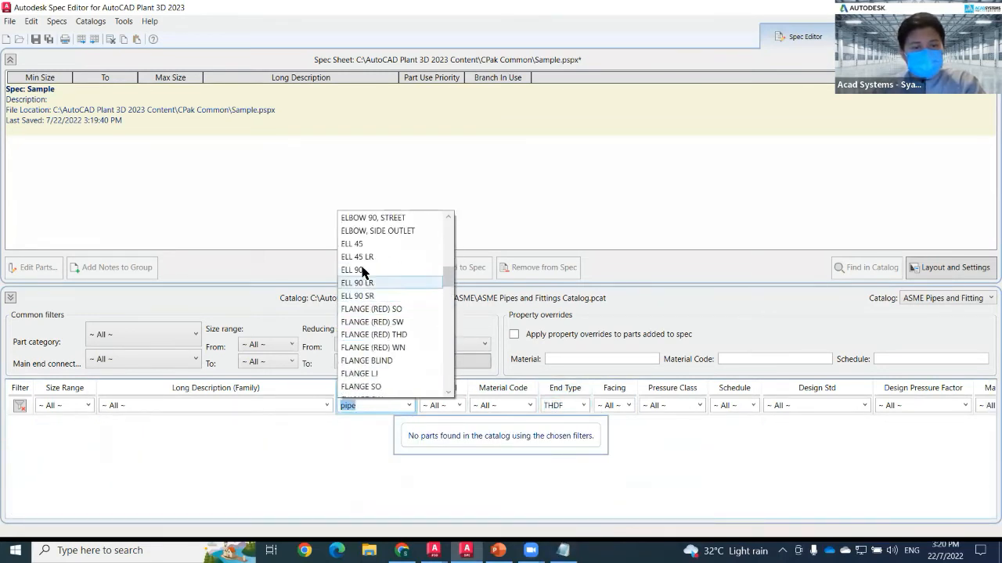
{"action": "scroll", "coordinate": [362, 254], "scroll_direction": "up", "scroll_amount": 2}
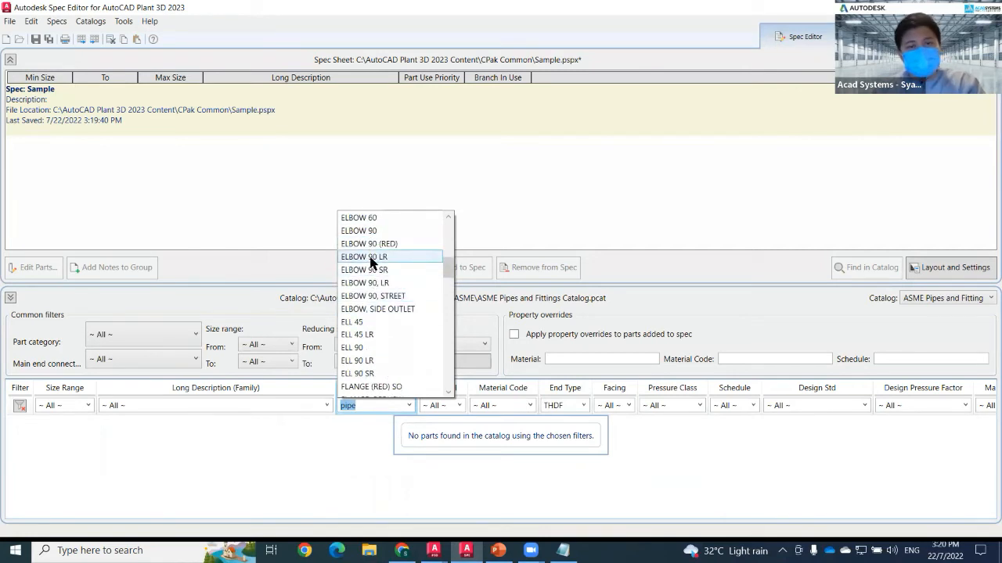
{"action": "left_click", "coordinate": [373, 232]}
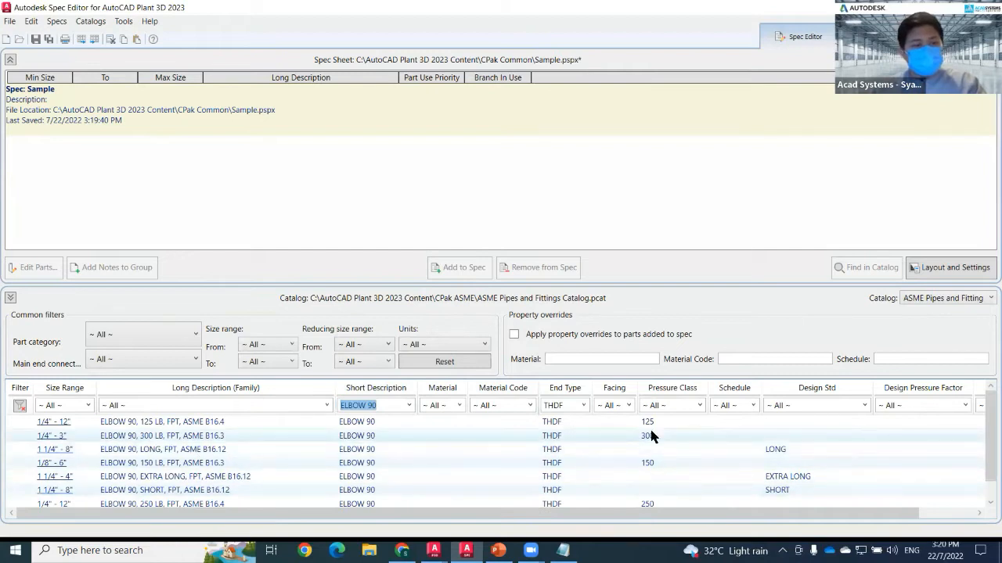
{"action": "left_click", "coordinate": [121, 443]}
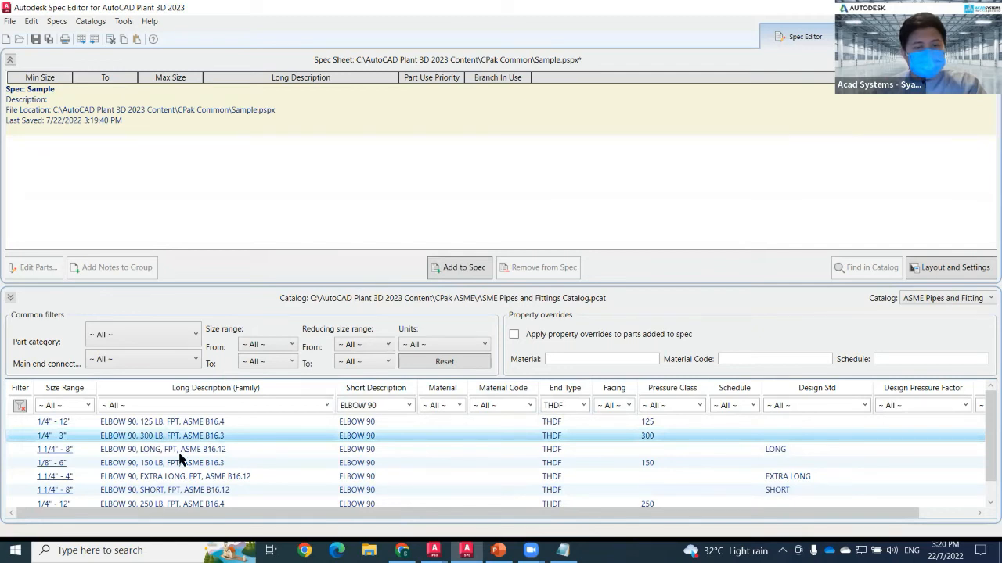
{"action": "left_click", "coordinate": [459, 266]}
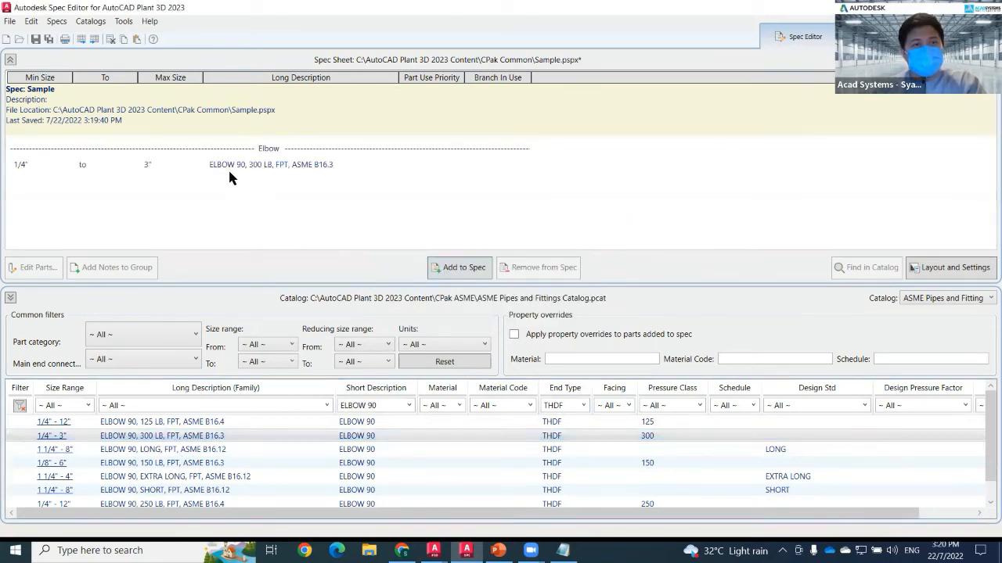
Edit the elbow's parts so every size except 1" is marked Remove From Spec, and confirm.
{"action": "double_click", "coordinate": [230, 168]}
{"action": "left_click", "coordinate": [335, 197]}
{"action": "left_click", "coordinate": [335, 209]}
{"action": "left_click", "coordinate": [335, 223]}
{"action": "left_click", "coordinate": [335, 235]}
{"action": "left_click", "coordinate": [335, 248]}
{"action": "left_click", "coordinate": [335, 260]}
{"action": "left_click", "coordinate": [335, 272]}
{"action": "left_click", "coordinate": [335, 285]}
{"action": "left_click", "coordinate": [335, 297]}
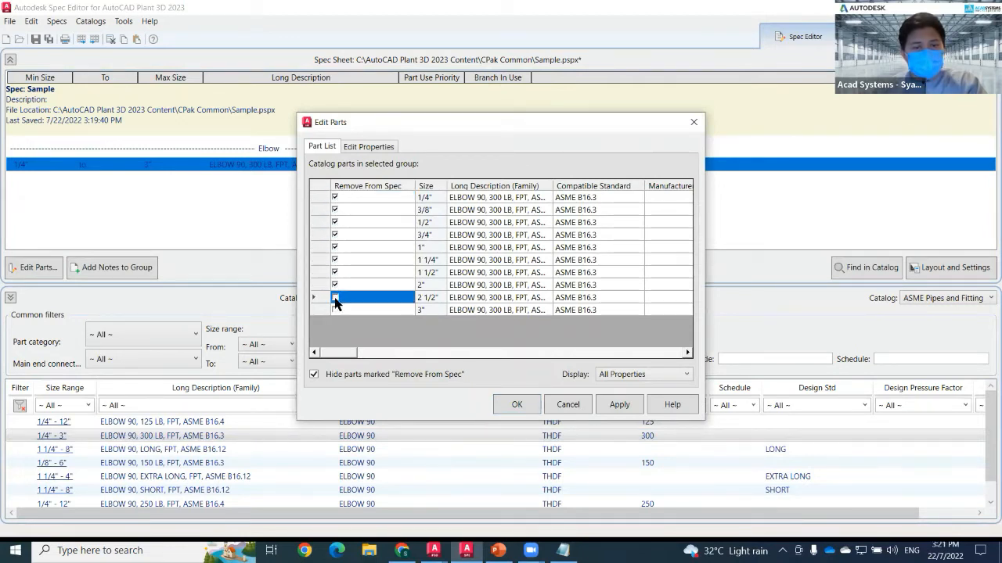
{"action": "left_click", "coordinate": [335, 310]}
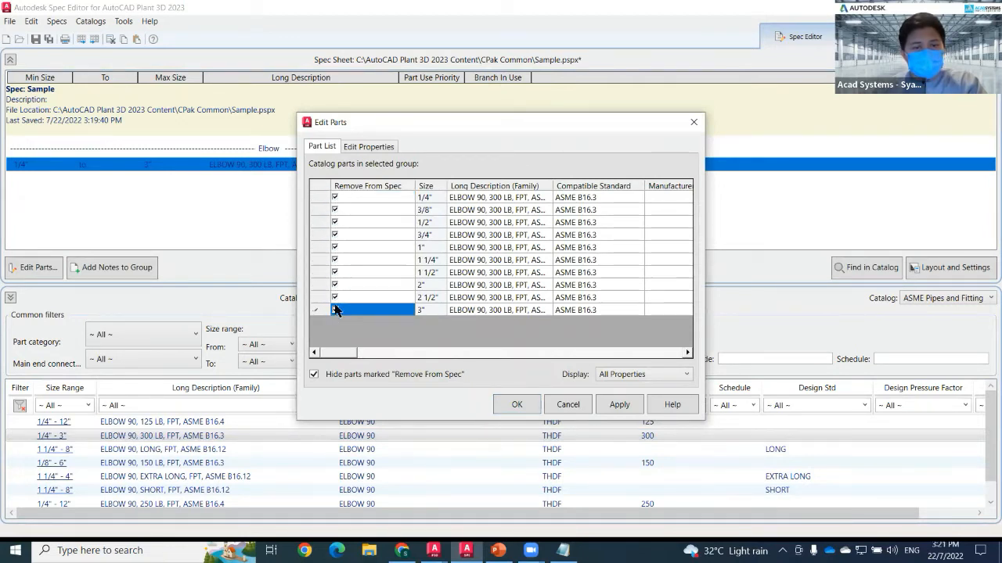
{"action": "left_click", "coordinate": [335, 247]}
{"action": "left_click", "coordinate": [516, 405]}
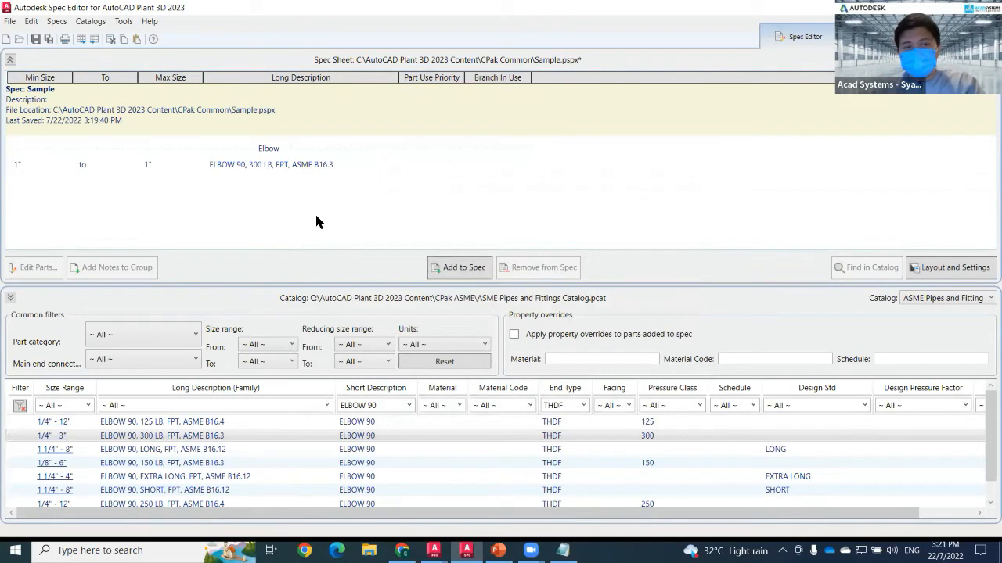
Filter the catalog to TEE with pressure class 300 and add the TEE, 300 LB, FPT, ASME B16.3 to the spec.
{"action": "left_click", "coordinate": [410, 406]}
{"action": "scroll", "coordinate": [368, 347], "scroll_direction": "down", "scroll_amount": 10}
{"action": "scroll", "coordinate": [367, 372], "scroll_direction": "down", "scroll_amount": 10}
{"action": "scroll", "coordinate": [367, 376], "scroll_direction": "down", "scroll_amount": 3}
{"action": "scroll", "coordinate": [368, 358], "scroll_direction": "up", "scroll_amount": 2}
{"action": "left_click", "coordinate": [357, 283]}
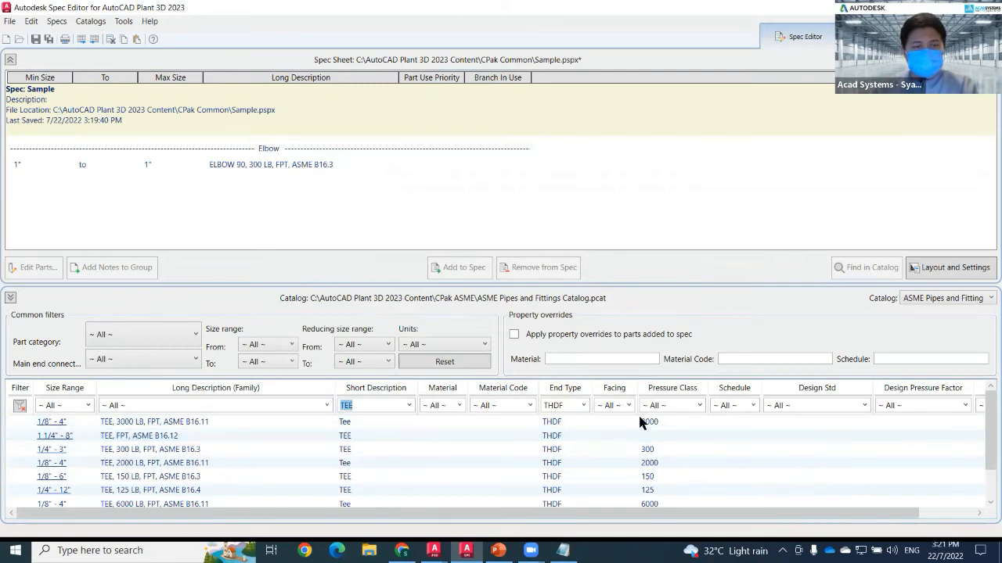
{"action": "left_click", "coordinate": [699, 405]}
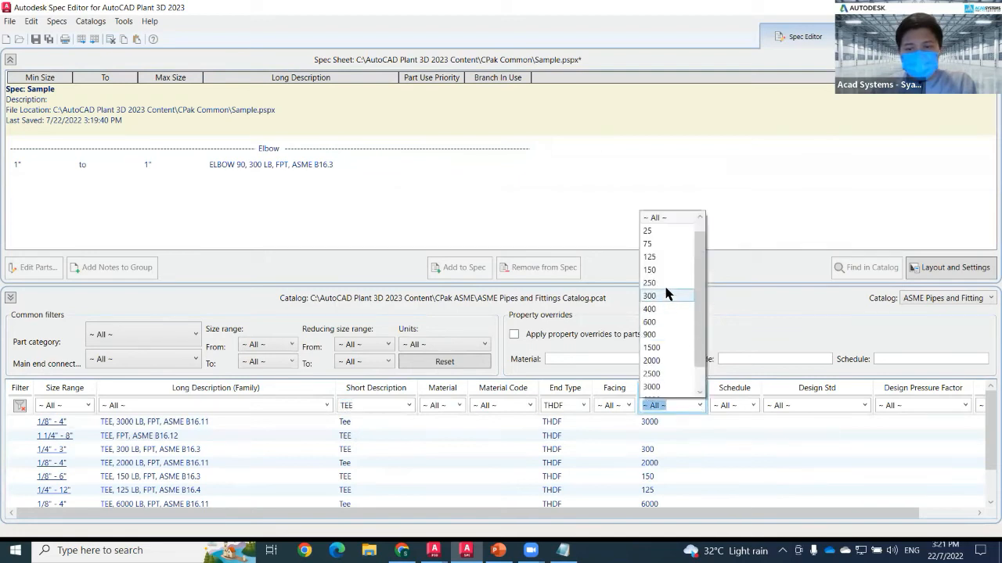
{"action": "left_click", "coordinate": [664, 296]}
{"action": "left_click", "coordinate": [197, 426]}
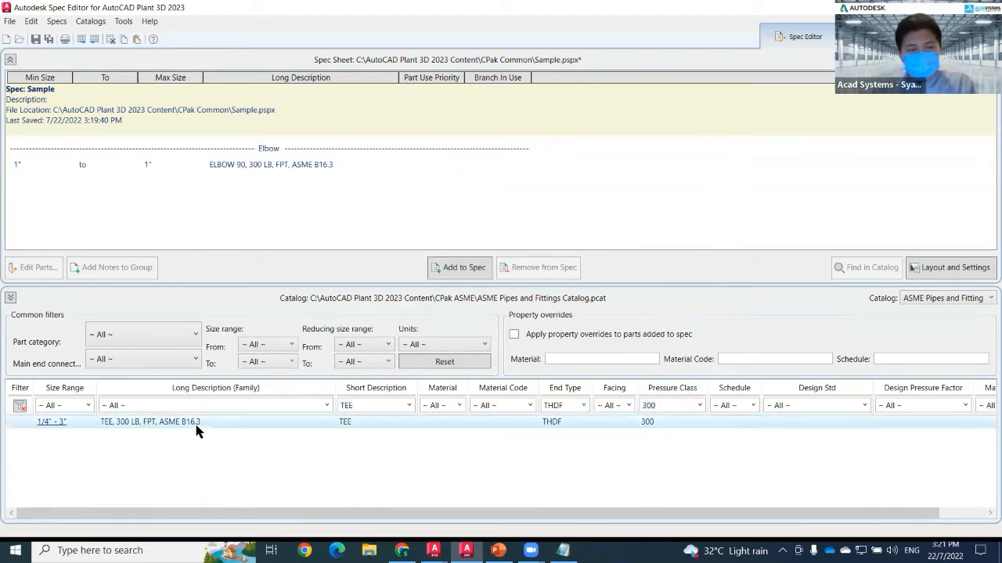
{"action": "left_click", "coordinate": [461, 267]}
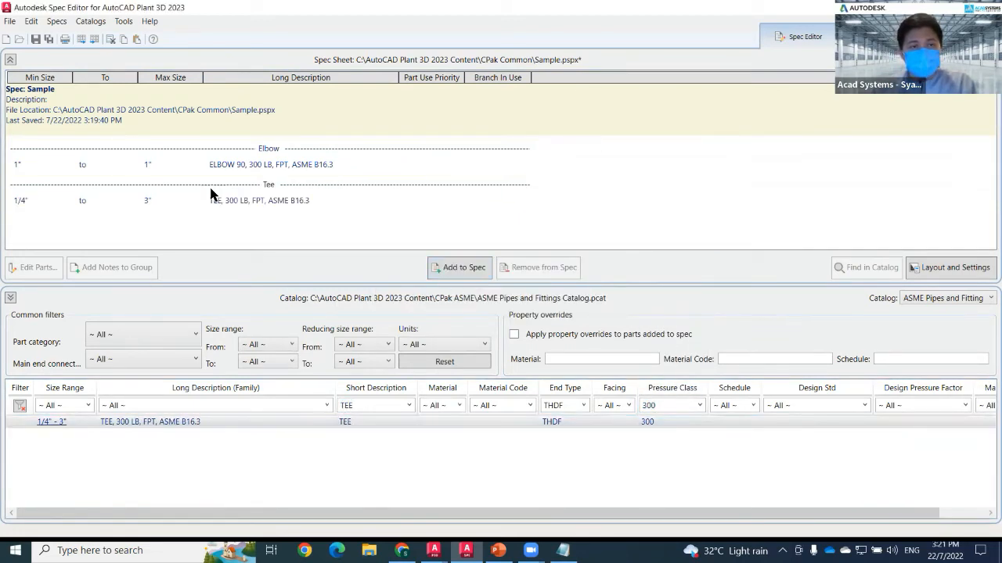
Edit the tee's parts, marking every size from 1/4" to 2 1/2" except 1" as Remove From Spec, and confirm.
{"action": "left_click", "coordinate": [157, 202]}
{"action": "double_click", "coordinate": [157, 201]}
{"action": "left_click", "coordinate": [335, 197]}
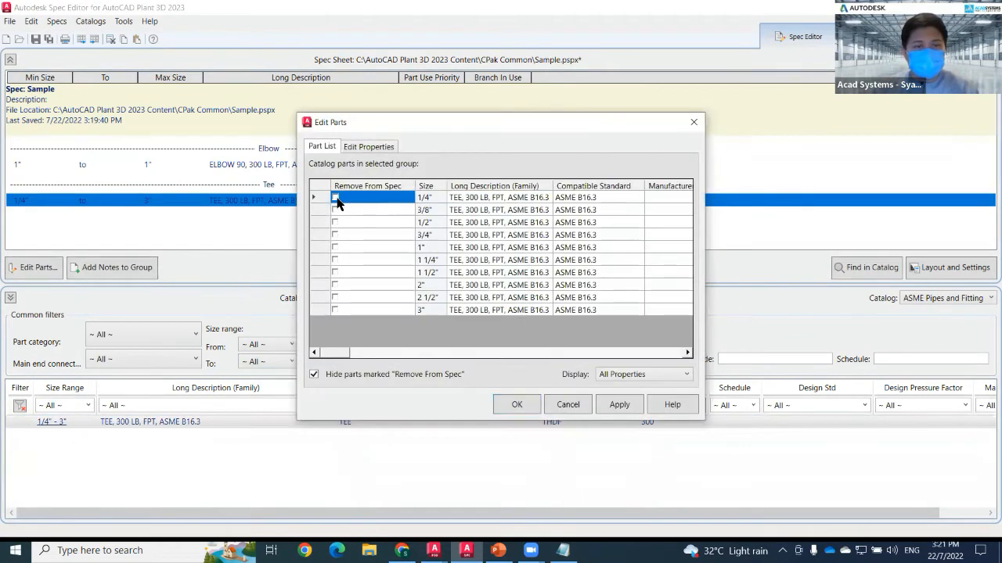
{"action": "left_click", "coordinate": [335, 209]}
{"action": "left_click", "coordinate": [335, 223]}
{"action": "left_click", "coordinate": [335, 234]}
{"action": "left_click", "coordinate": [335, 260]}
{"action": "left_click", "coordinate": [335, 260]}
{"action": "left_click", "coordinate": [335, 273]}
{"action": "left_click", "coordinate": [335, 285]}
{"action": "left_click", "coordinate": [335, 298]}
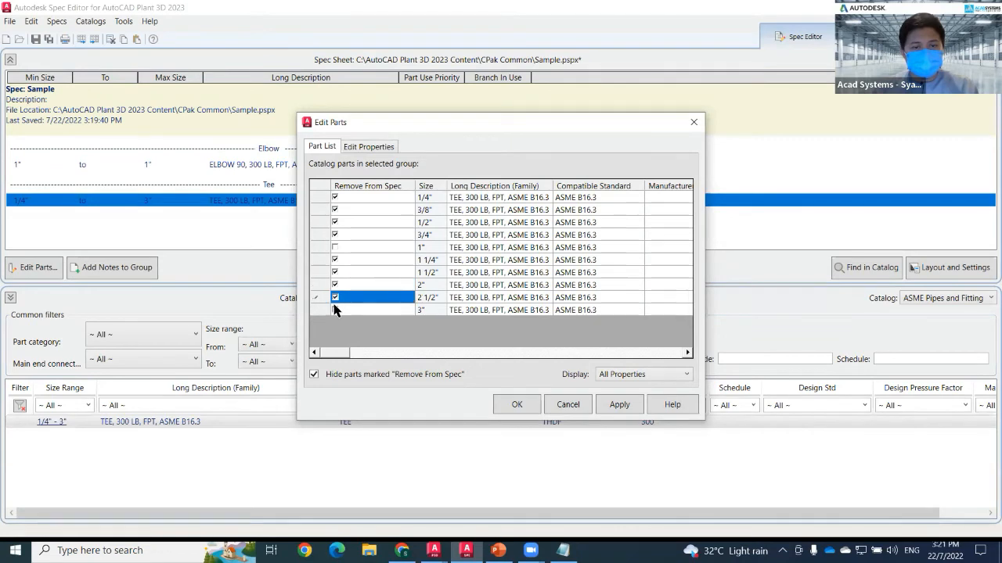
{"action": "left_click", "coordinate": [335, 310]}
{"action": "left_click", "coordinate": [516, 405]}
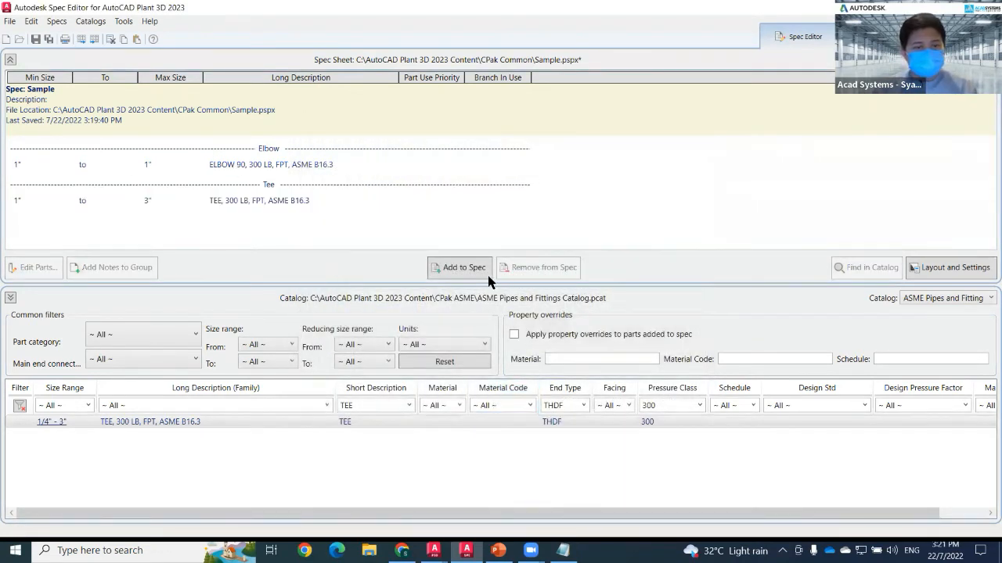
Reopen the tee's parts, mark the 3" size as Remove From Spec as well, and apply and confirm.
{"action": "double_click", "coordinate": [251, 205]}
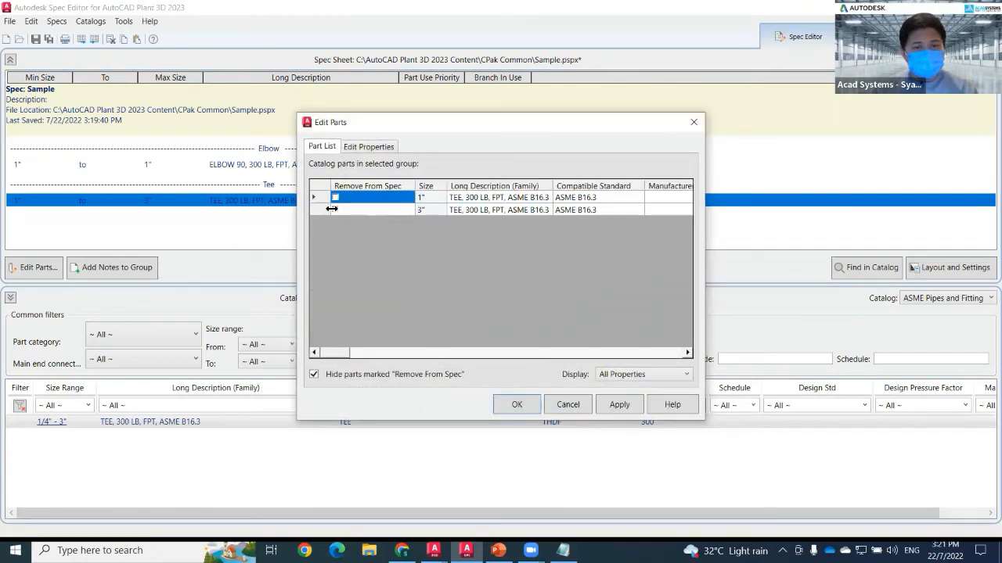
{"action": "left_click", "coordinate": [335, 209]}
{"action": "left_click", "coordinate": [619, 404]}
{"action": "left_click", "coordinate": [523, 407]}
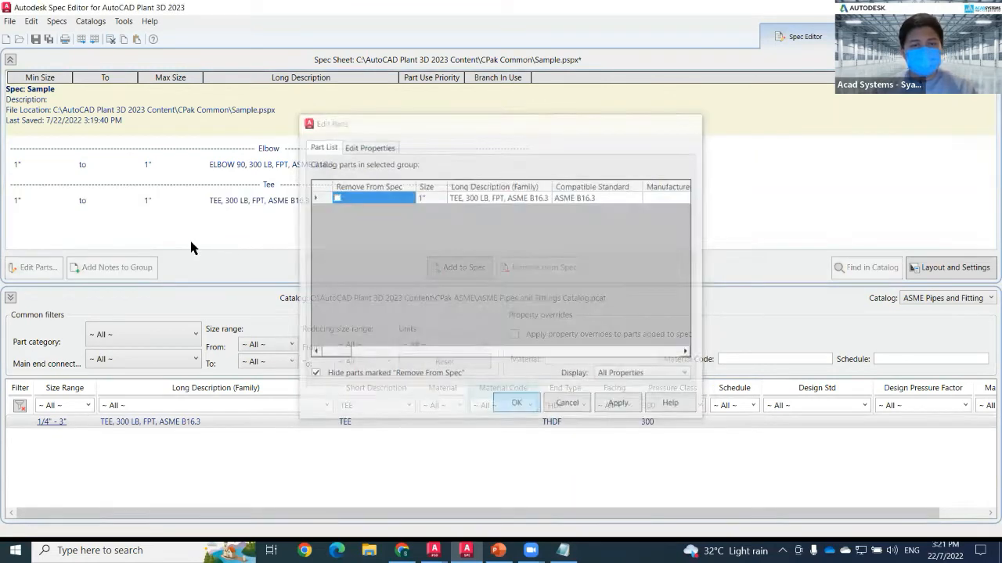
{"action": "left_click", "coordinate": [272, 202]}
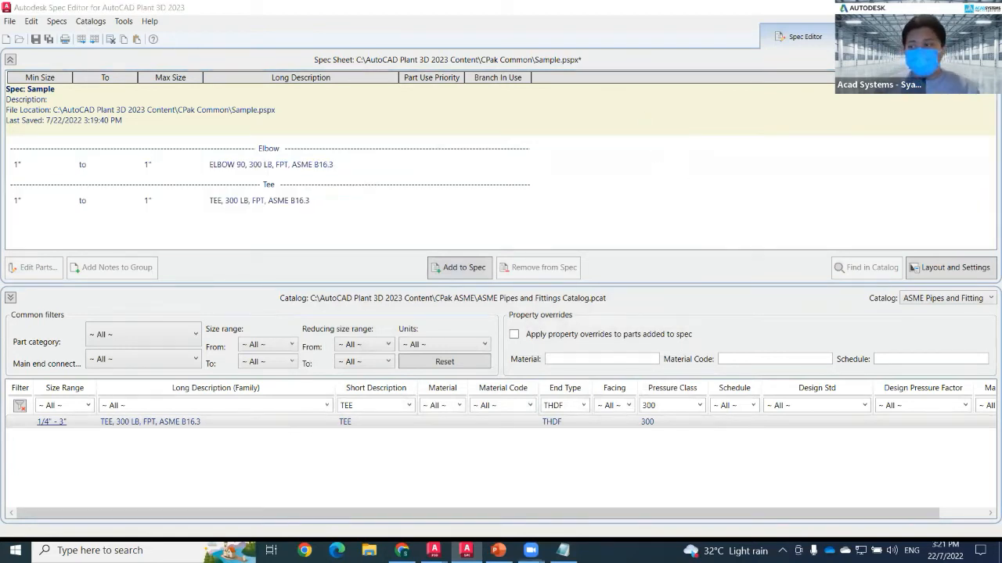
In the catalog editor, create a new Pipe component with THDM end type, size 1" to 1", using Pipe (MPT) graphics.
{"action": "left_click", "coordinate": [877, 37]}
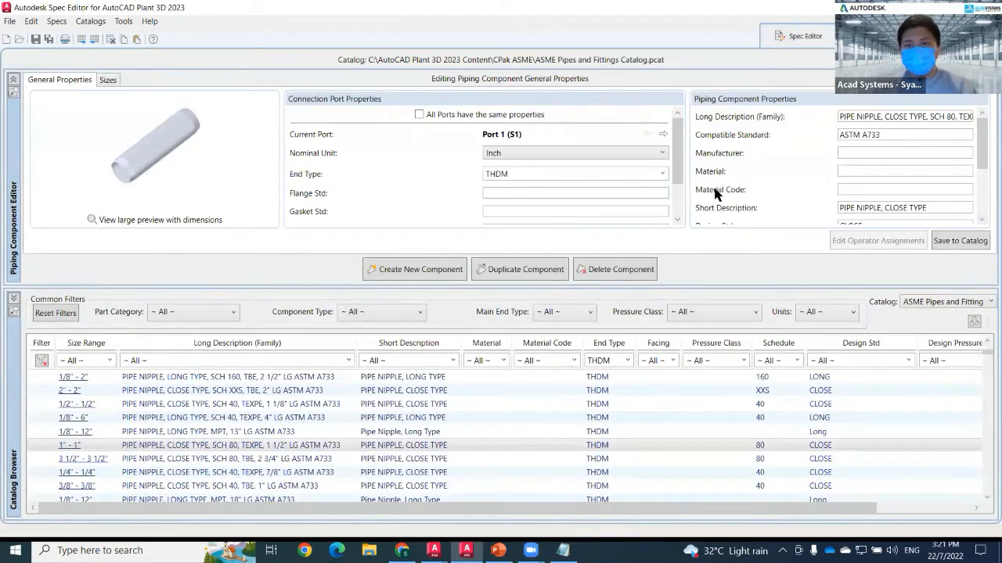
{"action": "left_click", "coordinate": [423, 270]}
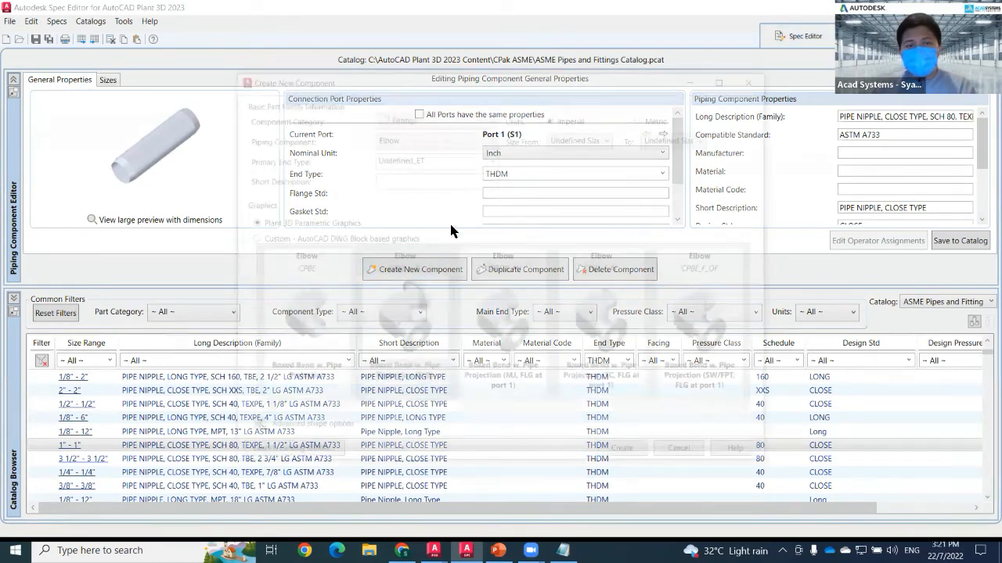
{"action": "left_click_drag", "start_coordinate": [443, 78], "coordinate": [450, 63]}
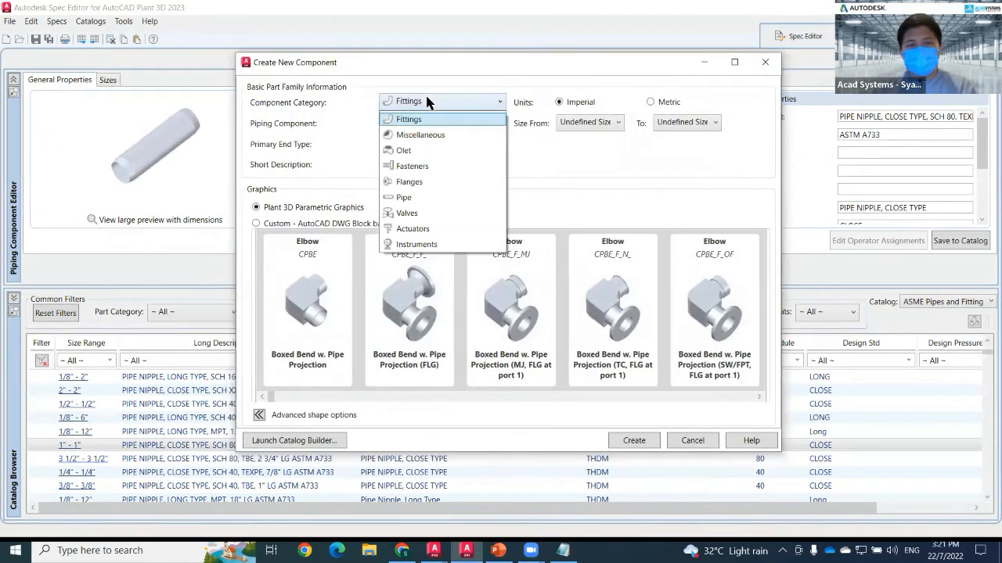
{"action": "left_click", "coordinate": [443, 101]}
{"action": "left_click", "coordinate": [417, 198]}
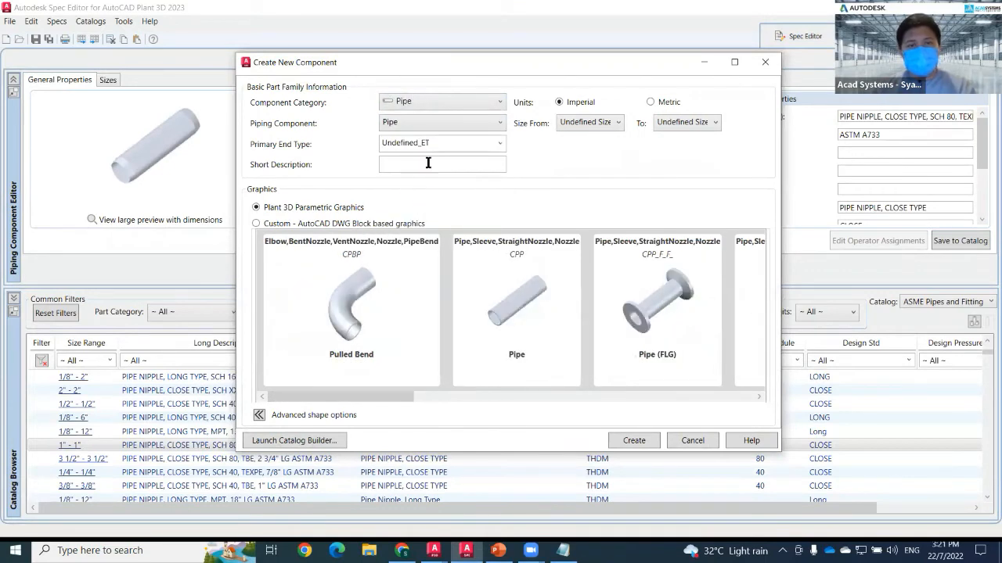
{"action": "left_click", "coordinate": [498, 144]}
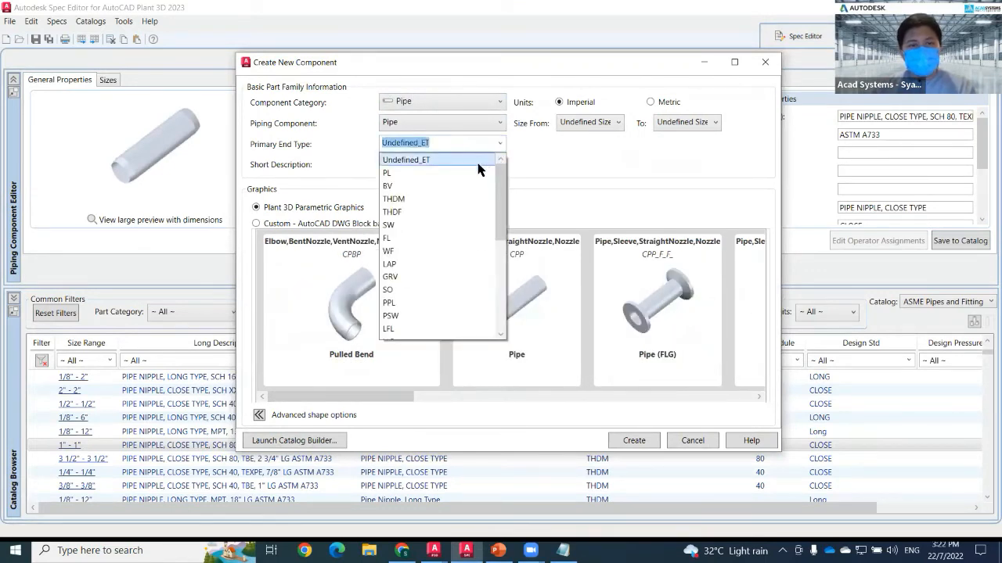
{"action": "left_click", "coordinate": [443, 199]}
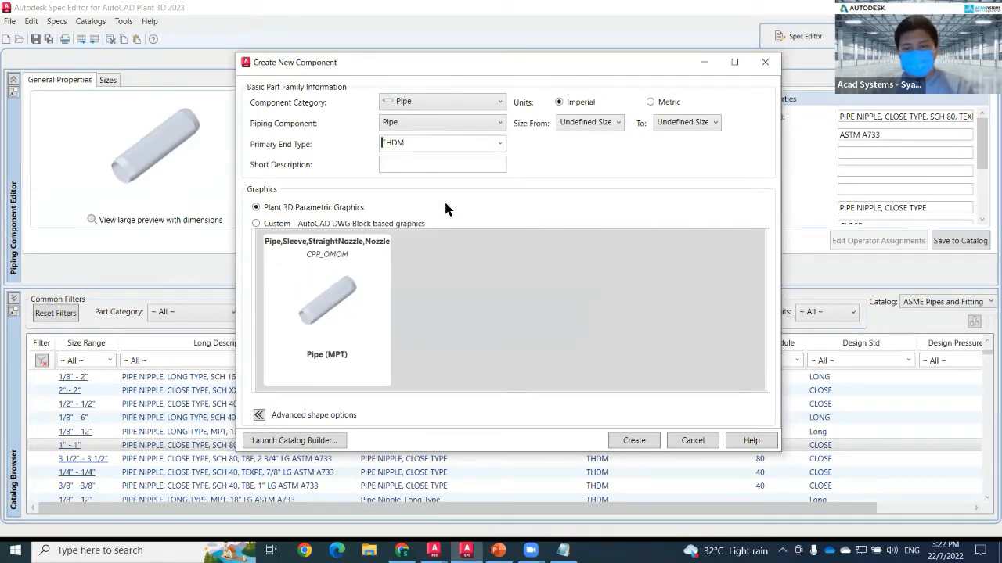
{"action": "left_click", "coordinate": [572, 130]}
{"action": "left_click", "coordinate": [579, 217]}
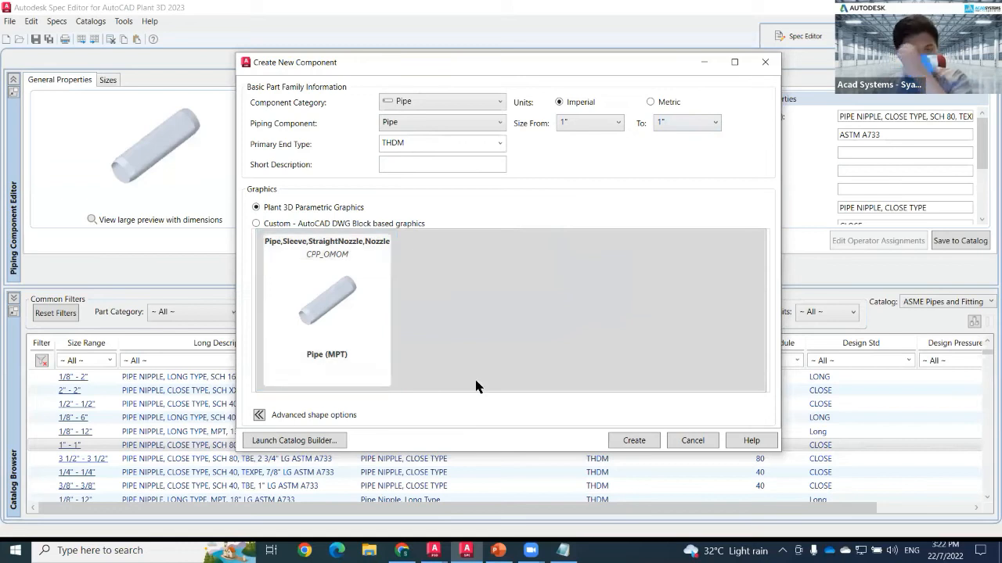
{"action": "left_click", "coordinate": [310, 327]}
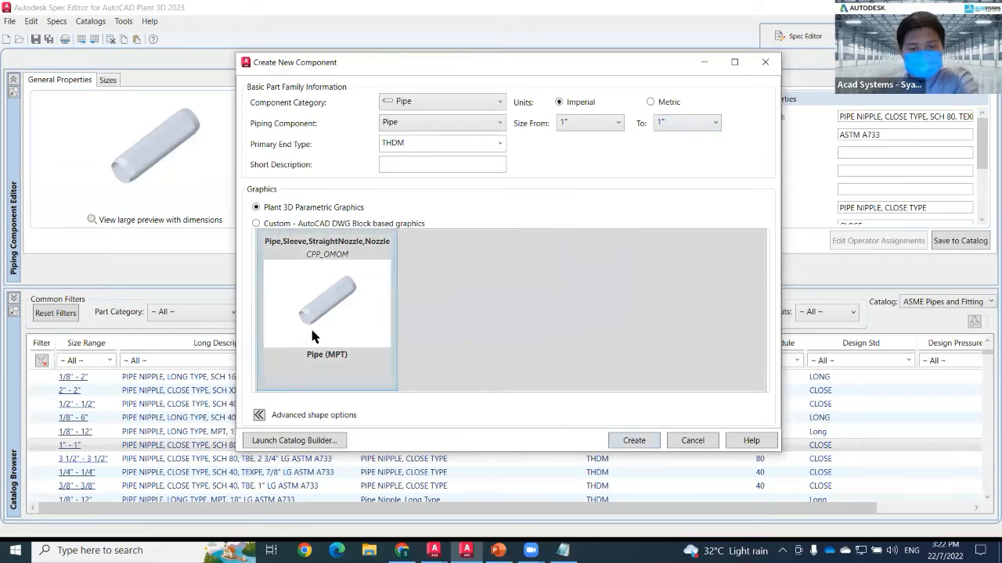
{"action": "left_click", "coordinate": [647, 441]}
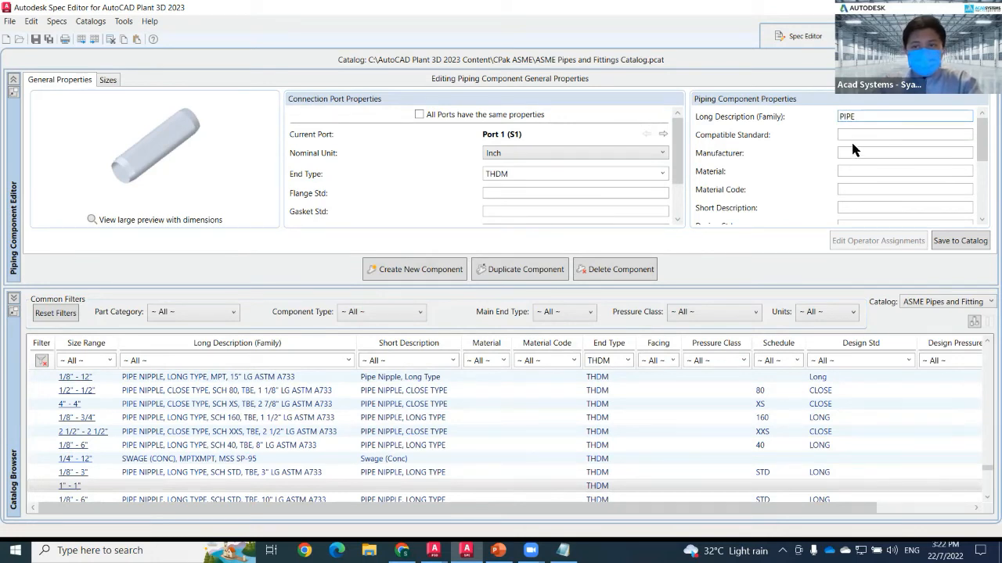
Set the port schedule to 80 and make all ports share the same properties, accepting the overwrite.
{"action": "scroll", "coordinate": [853, 148], "scroll_direction": "down", "scroll_amount": 5}
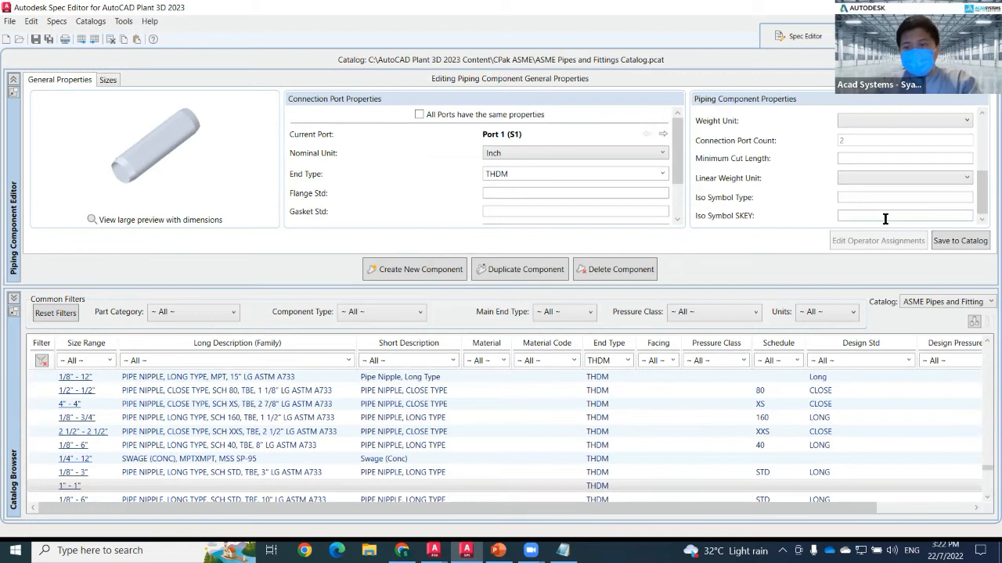
{"action": "scroll", "coordinate": [518, 197], "scroll_direction": "down", "scroll_amount": 3}
{"action": "left_click", "coordinate": [517, 215]}
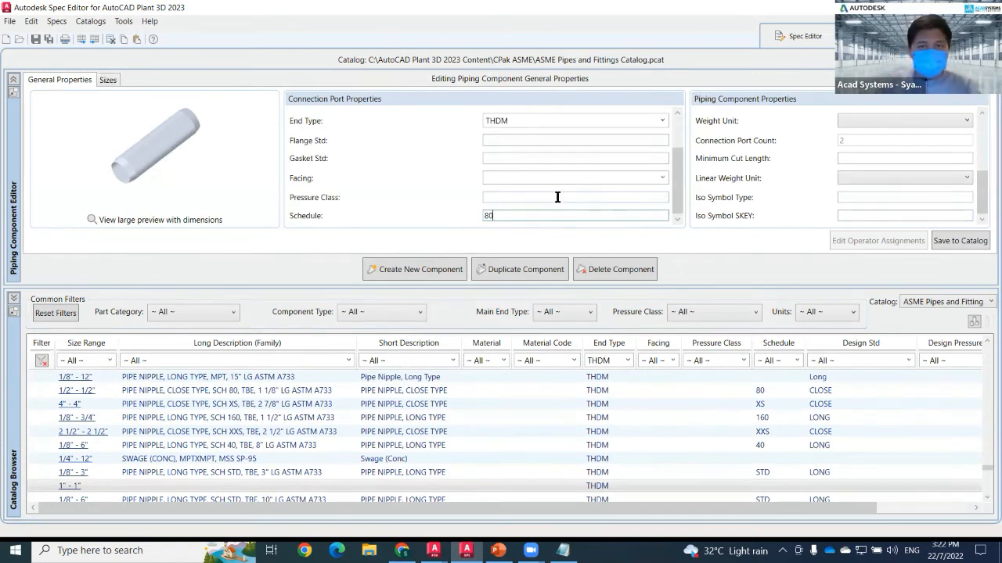
{"action": "scroll", "coordinate": [557, 198], "scroll_direction": "up", "scroll_amount": 3}
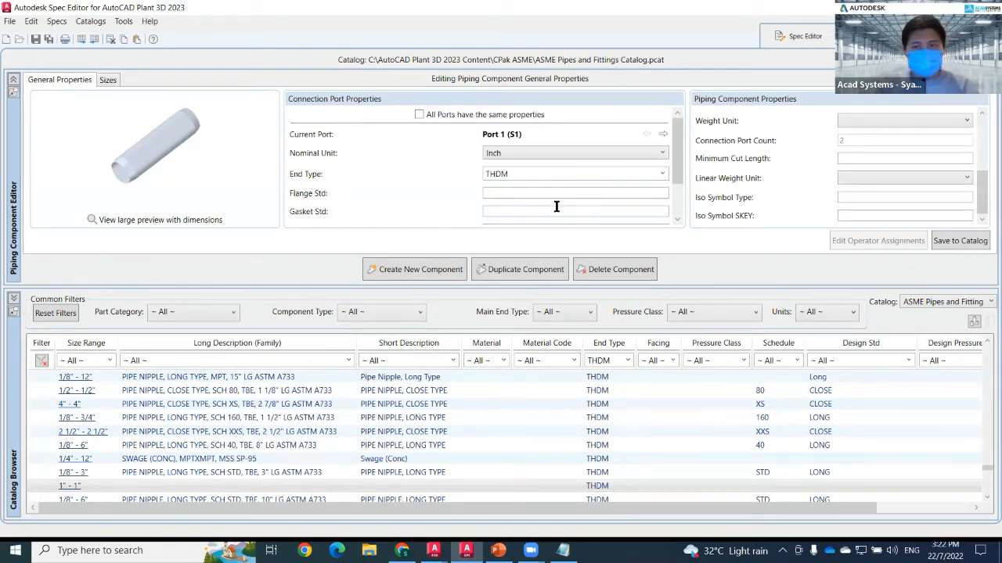
{"action": "left_click", "coordinate": [418, 115]}
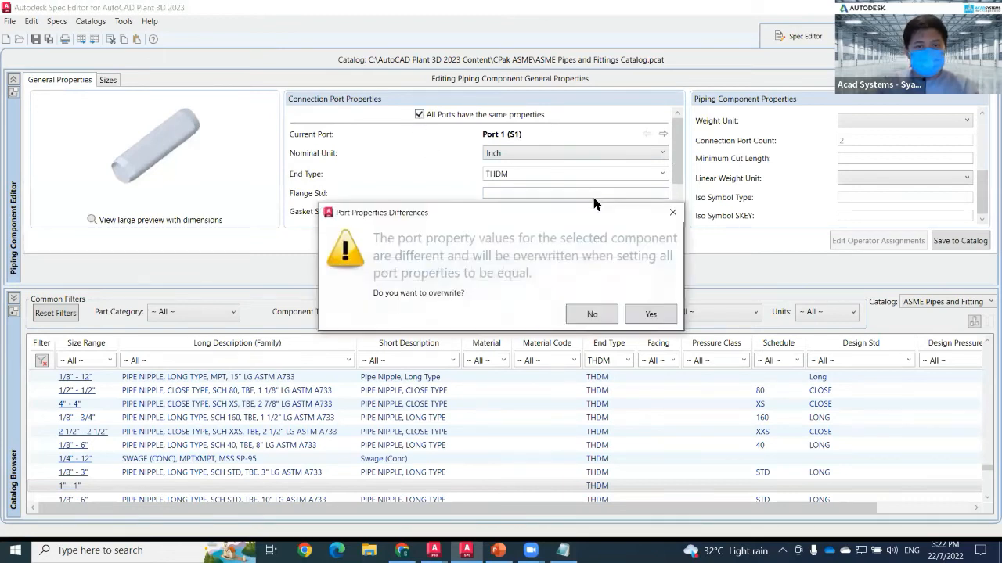
{"action": "left_click", "coordinate": [646, 316]}
On the component's 1" size, set the long description to Pipe 80 1".
{"action": "left_click", "coordinate": [110, 80]}
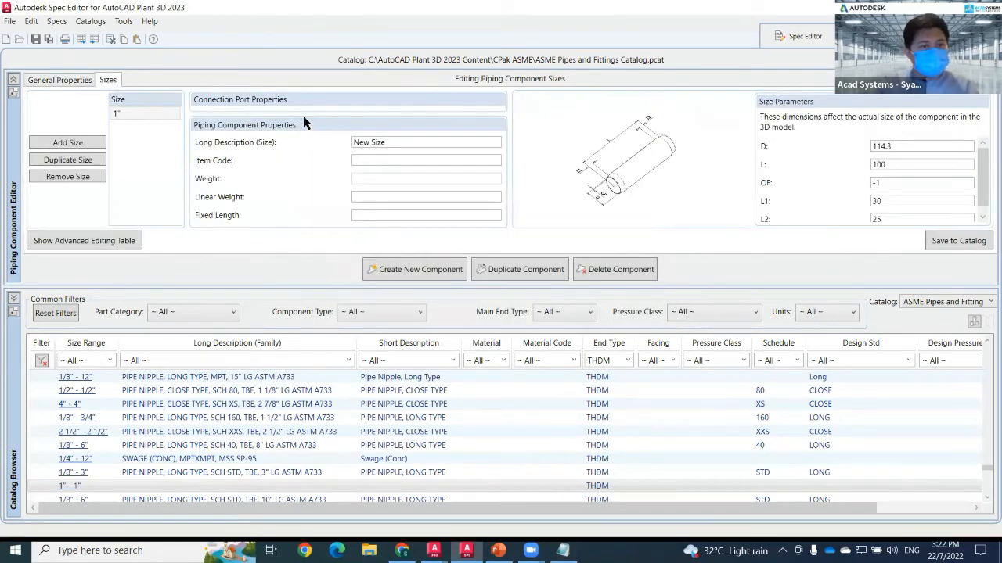
{"action": "left_click", "coordinate": [156, 112]}
{"action": "left_click", "coordinate": [377, 142]}
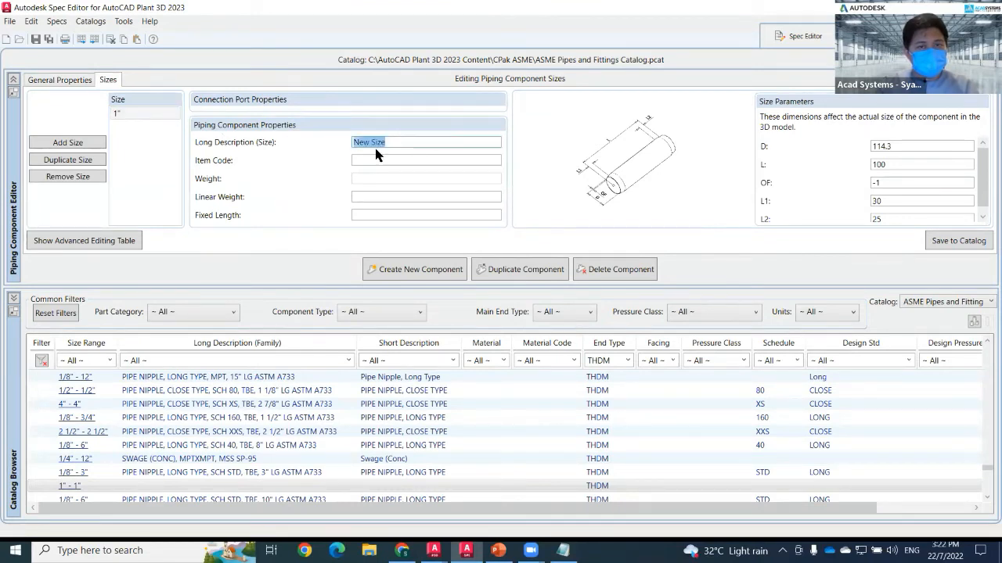
{"action": "type", "text": "Pipe"}
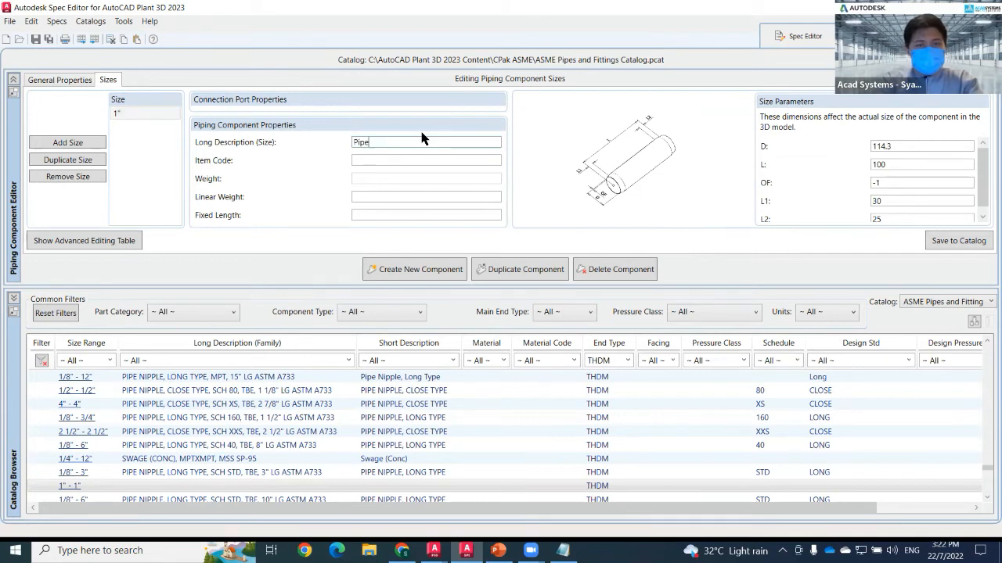
{"action": "type", "text": " 80 1\""}
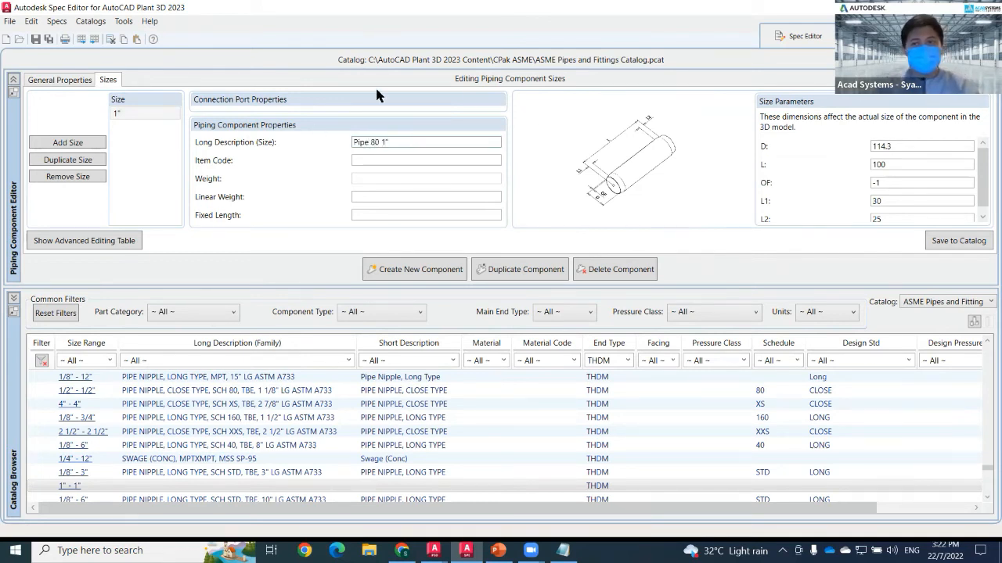
Set the size parameter D to 1.315, checking the outside diameter against the notes.
{"action": "left_click_drag", "start_coordinate": [900, 148], "coordinate": [878, 146]}
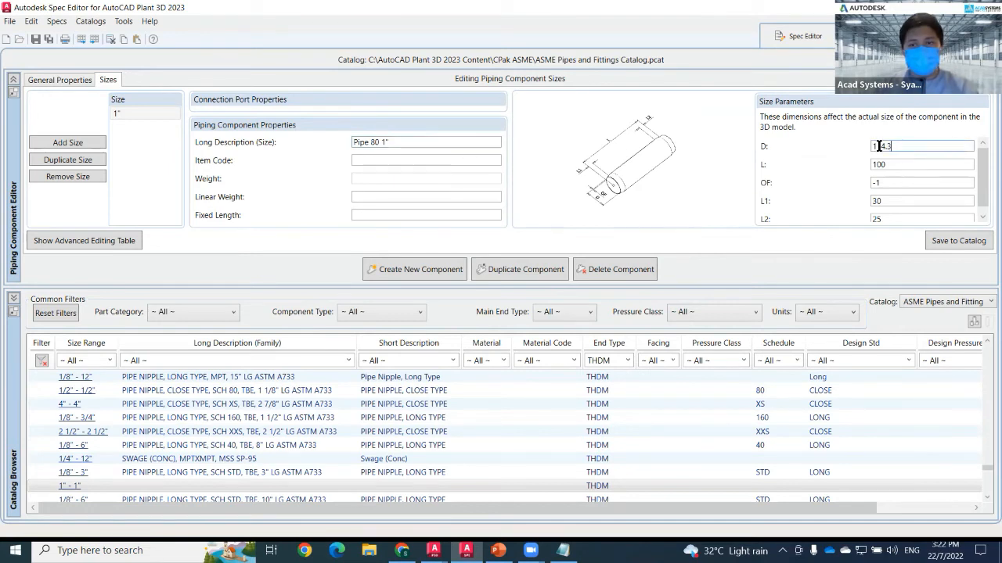
{"action": "left_click", "coordinate": [146, 117]}
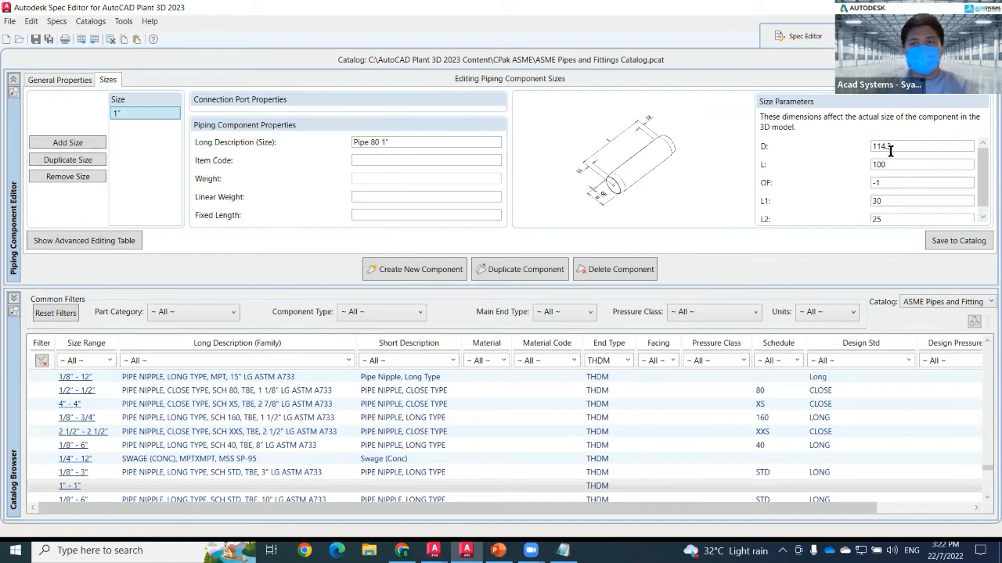
{"action": "left_click_drag", "start_coordinate": [901, 147], "coordinate": [876, 148]}
{"action": "key", "text": "alt+Tab"}
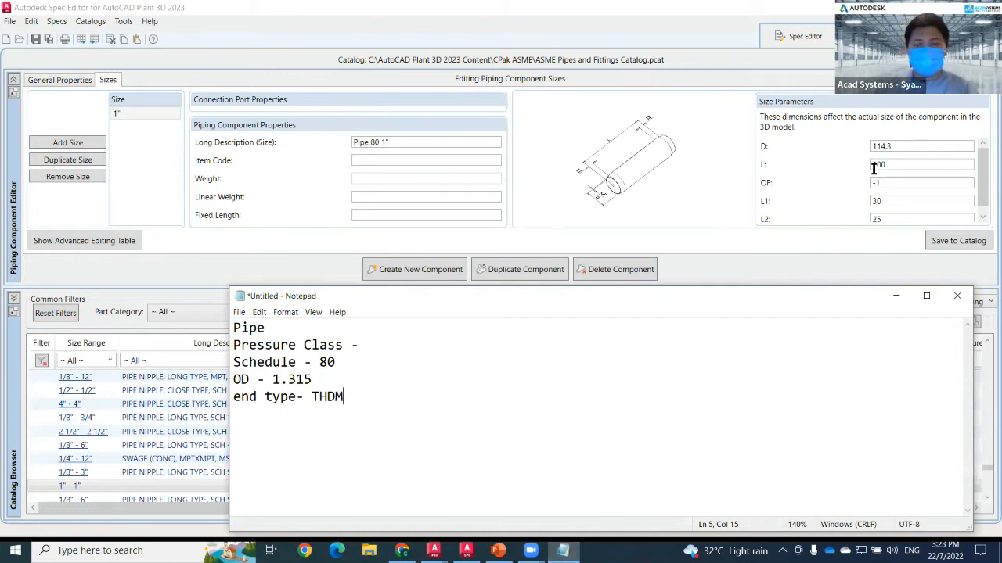
{"action": "key", "text": "alt+Tab"}
{"action": "type", "text": "1"}
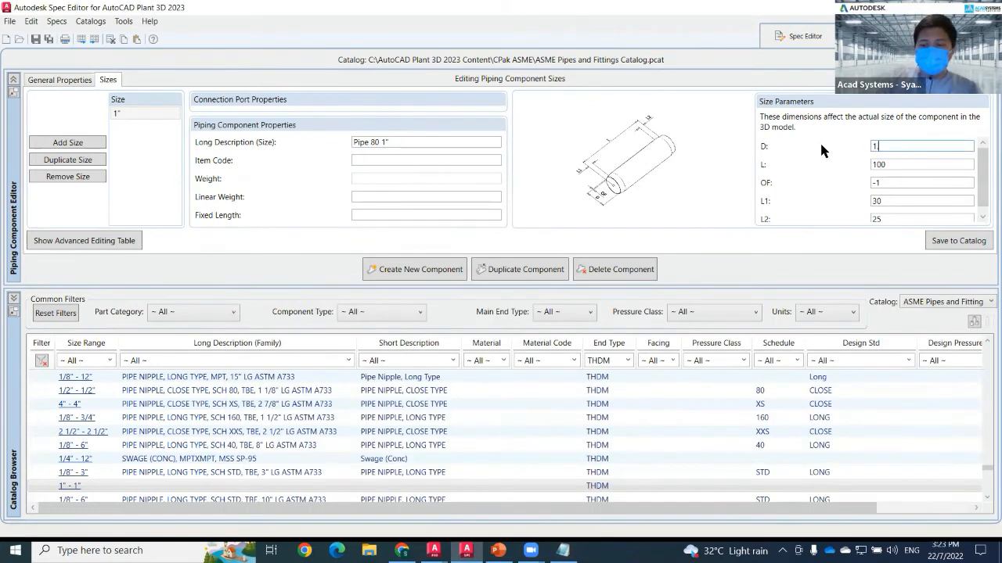
{"action": "type", "text": ".315"}
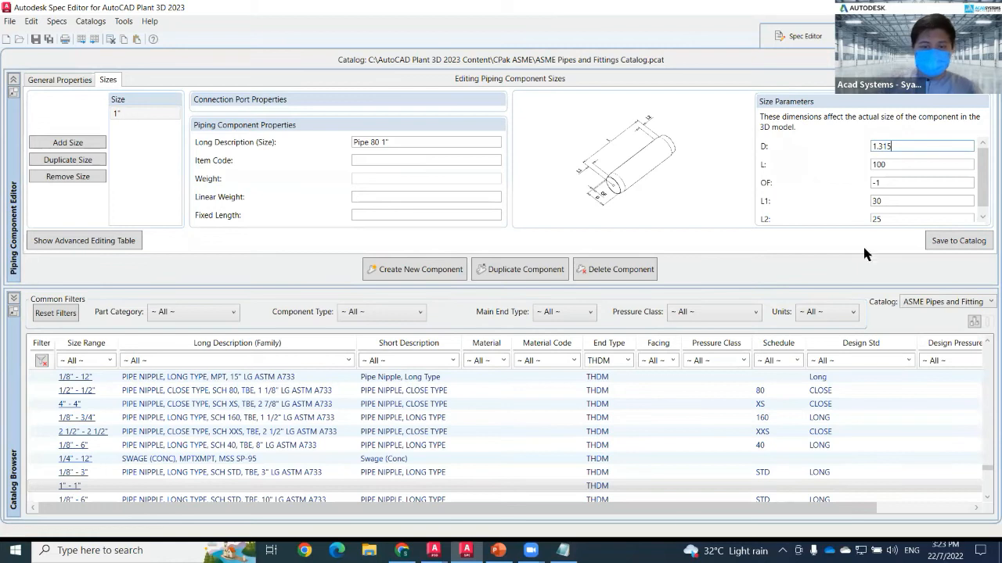
{"action": "key", "text": "alt+Tab"}
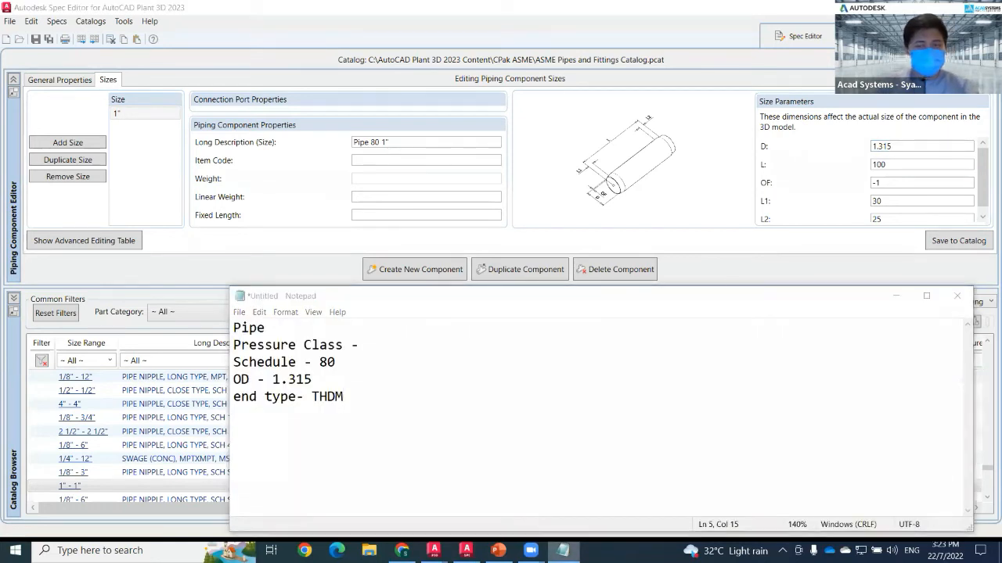
{"action": "key", "text": "alt+Tab"}
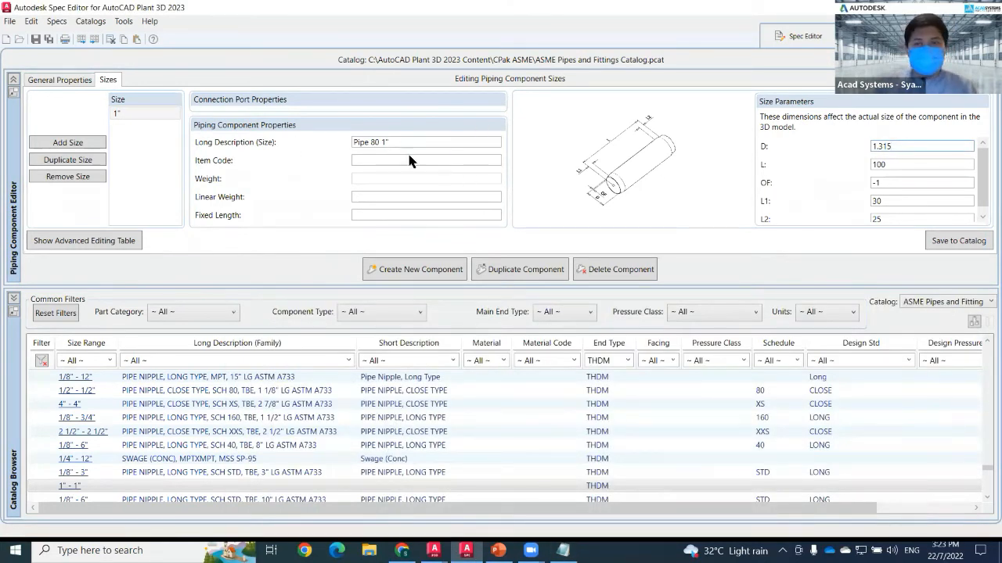
Try to save the new pipe component to the catalog.
{"action": "left_click", "coordinate": [56, 82]}
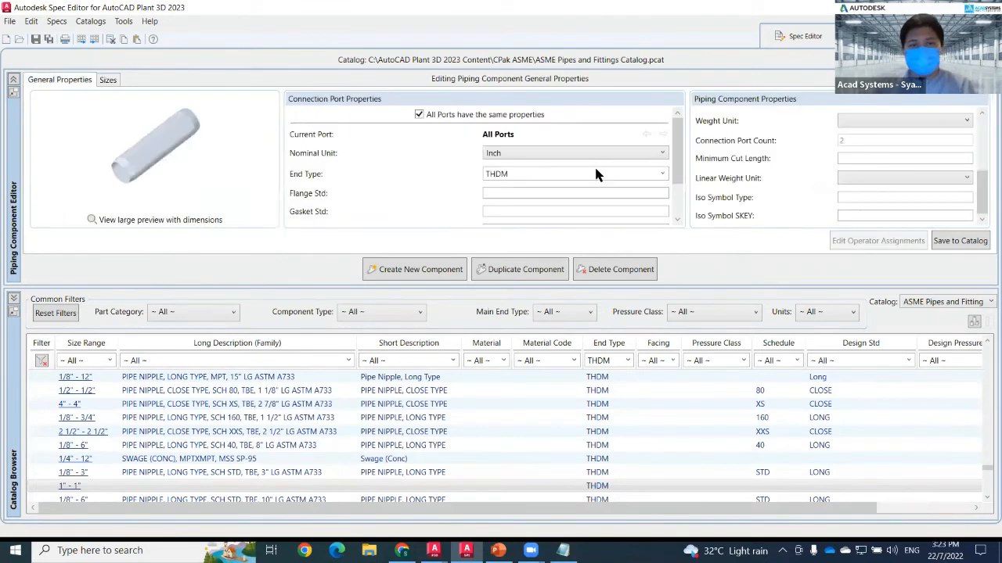
{"action": "left_click", "coordinate": [971, 243]}
{"action": "left_click", "coordinate": [572, 319]}
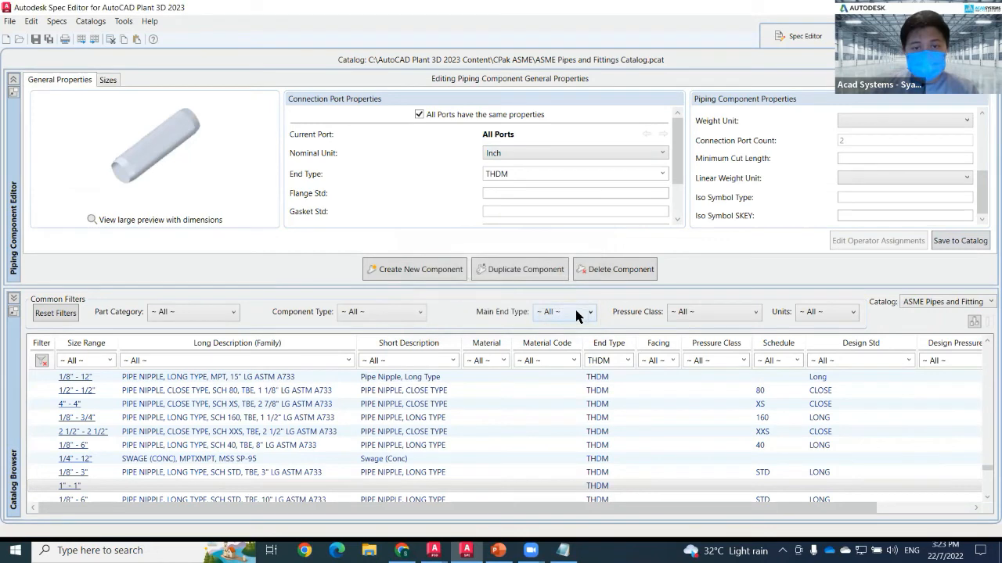
On the 1" size, set the Matching Pipe OD to 1.315.
{"action": "left_click", "coordinate": [115, 81]}
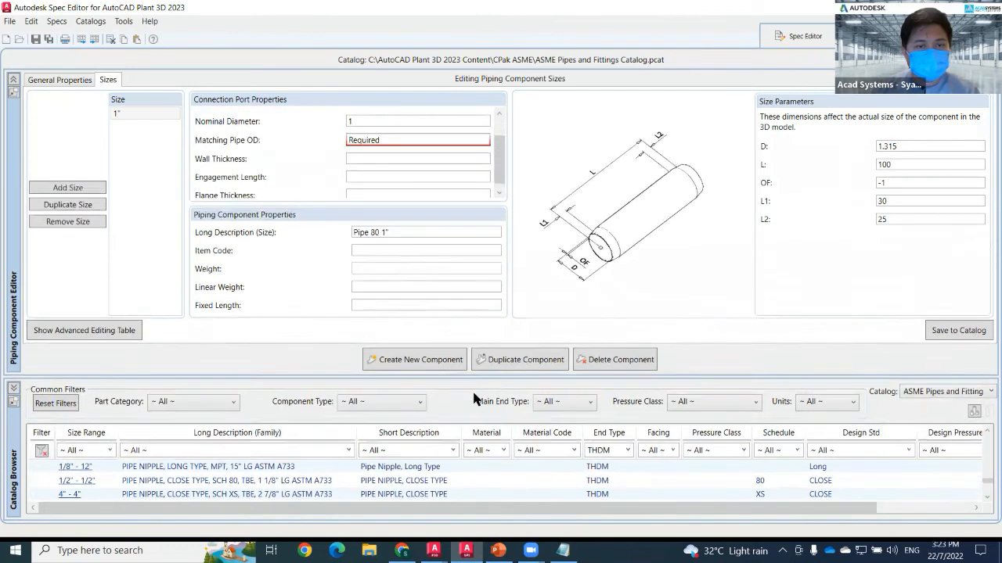
{"action": "double_click", "coordinate": [424, 170]}
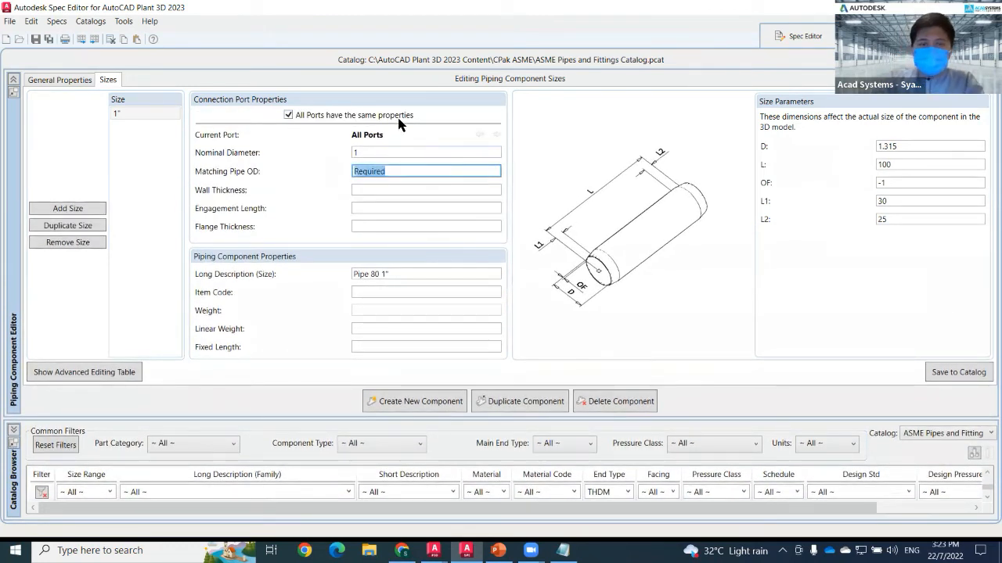
{"action": "type", "text": "1.315"}
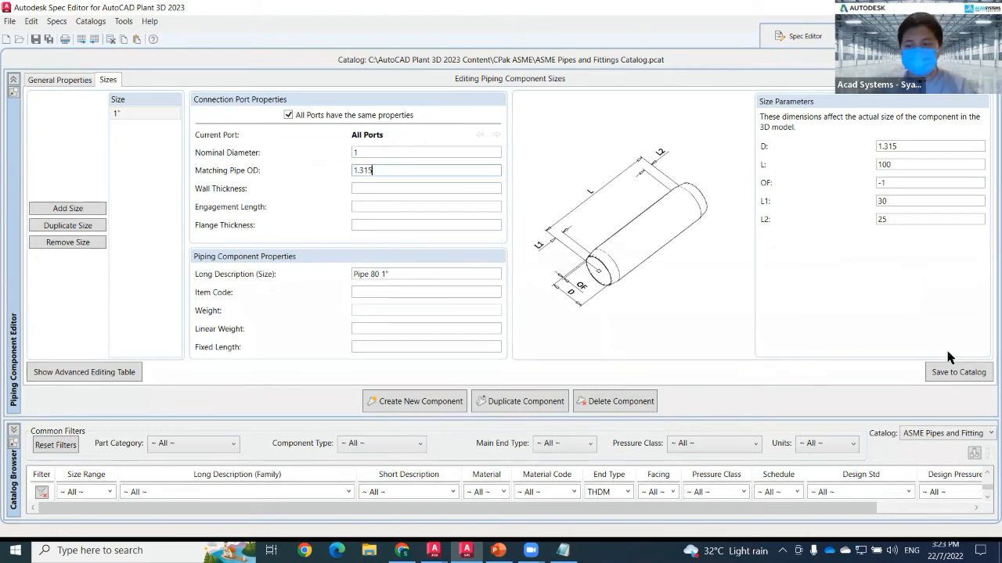
Save the new 1" pipe component to the catalog.
{"action": "left_click", "coordinate": [949, 371]}
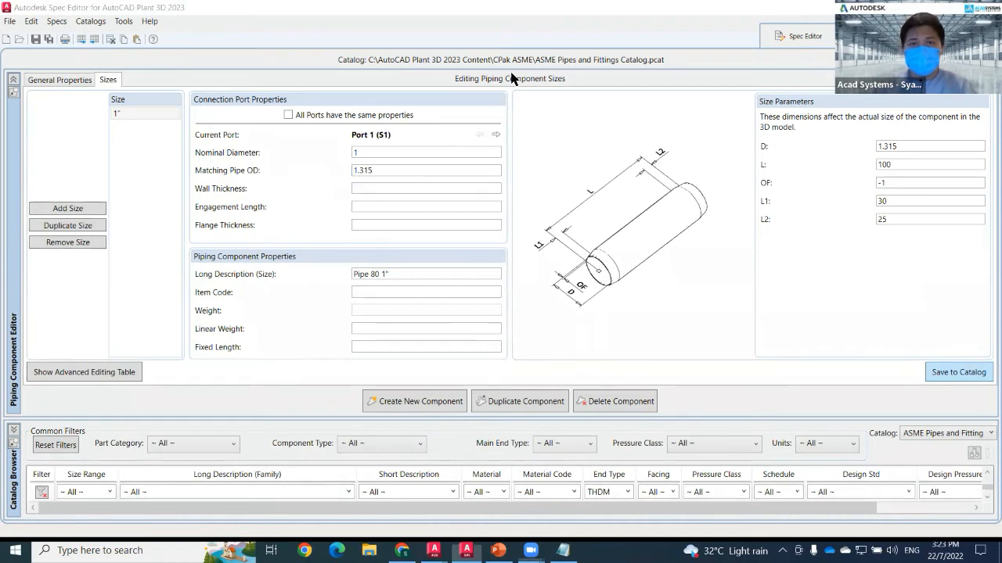
{"action": "left_click_drag", "start_coordinate": [428, 416], "coordinate": [427, 307]}
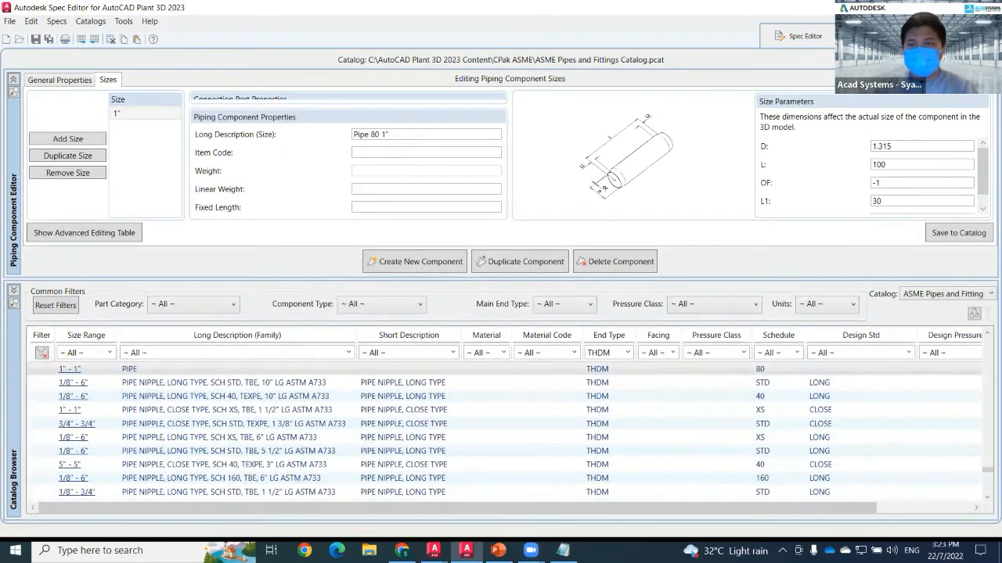
In the Sample spec, filter the catalog for pipe, add the 1" THDM schedule 80 PIPE, and save the spec.
{"action": "left_click", "coordinate": [797, 36]}
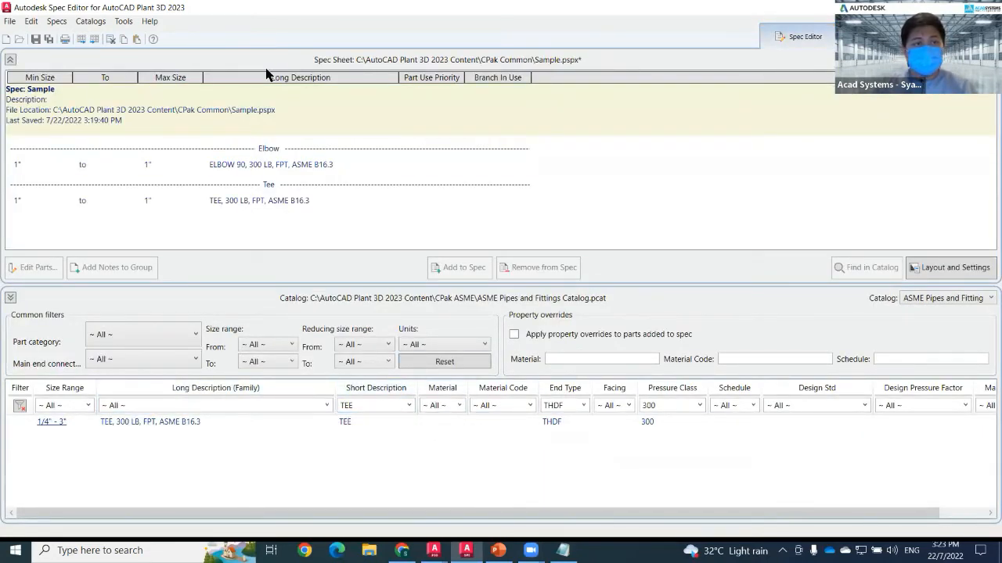
{"action": "left_click", "coordinate": [408, 412]}
{"action": "scroll", "coordinate": [384, 316], "scroll_direction": "up", "scroll_amount": 10}
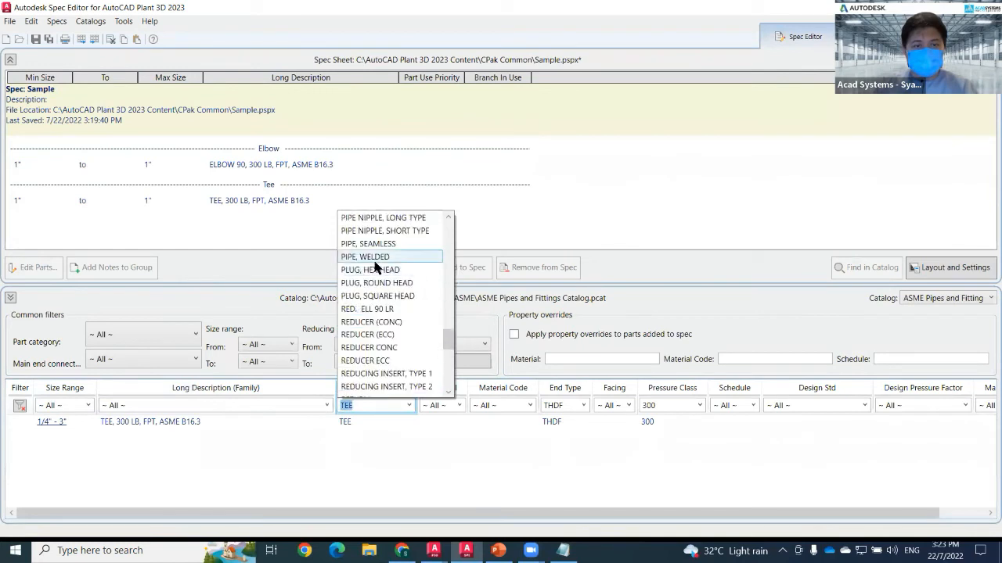
{"action": "left_click", "coordinate": [20, 407]}
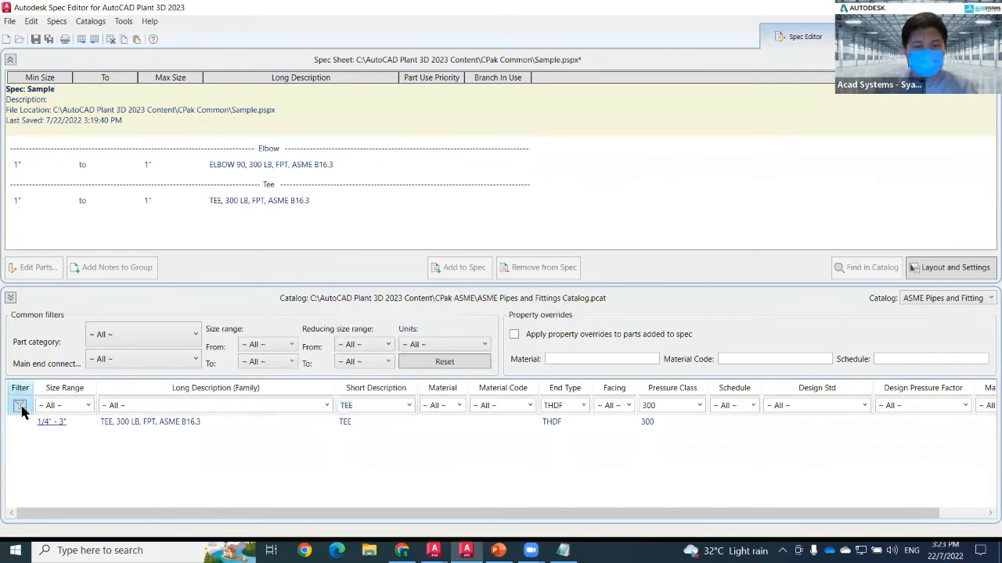
{"action": "left_click", "coordinate": [20, 408]}
{"action": "left_click", "coordinate": [253, 405]}
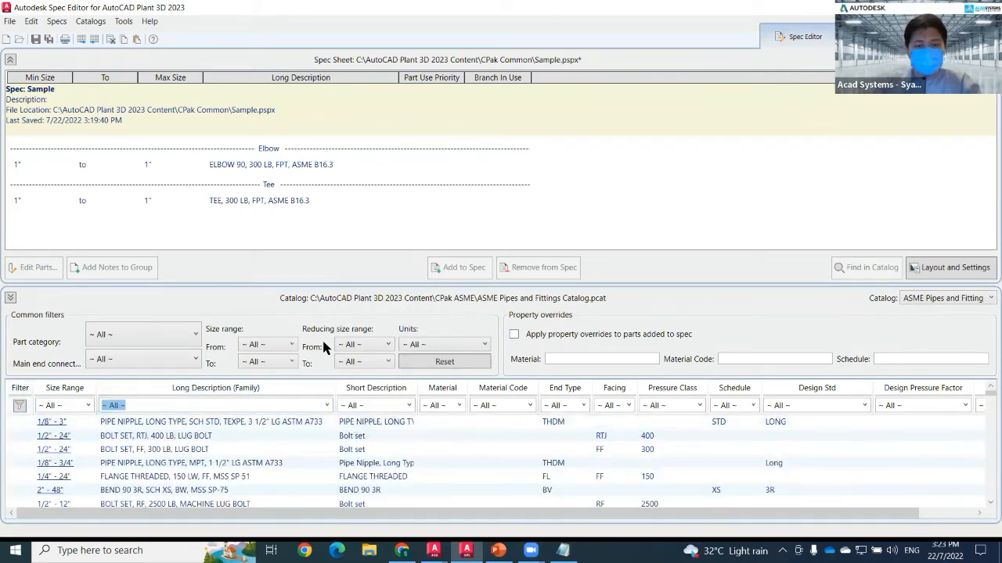
{"action": "type", "text": "pipe"}
{"action": "left_click", "coordinate": [95, 423]}
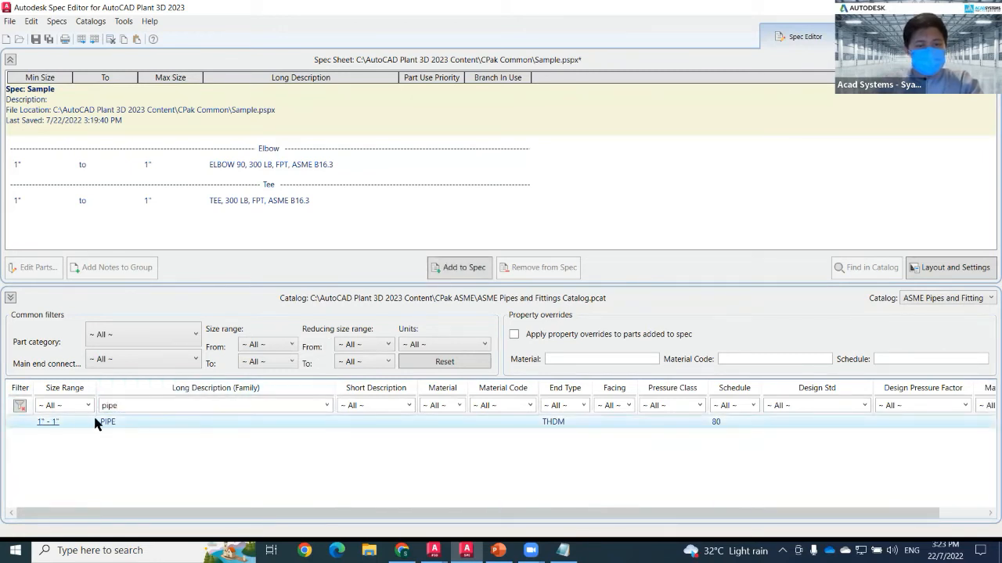
{"action": "left_click", "coordinate": [456, 267]}
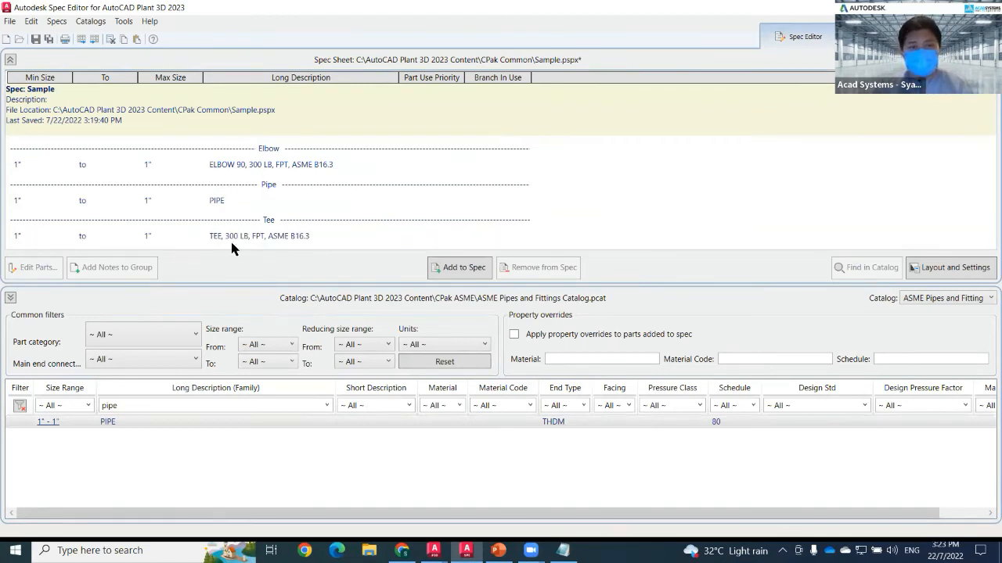
{"action": "left_click", "coordinate": [9, 21]}
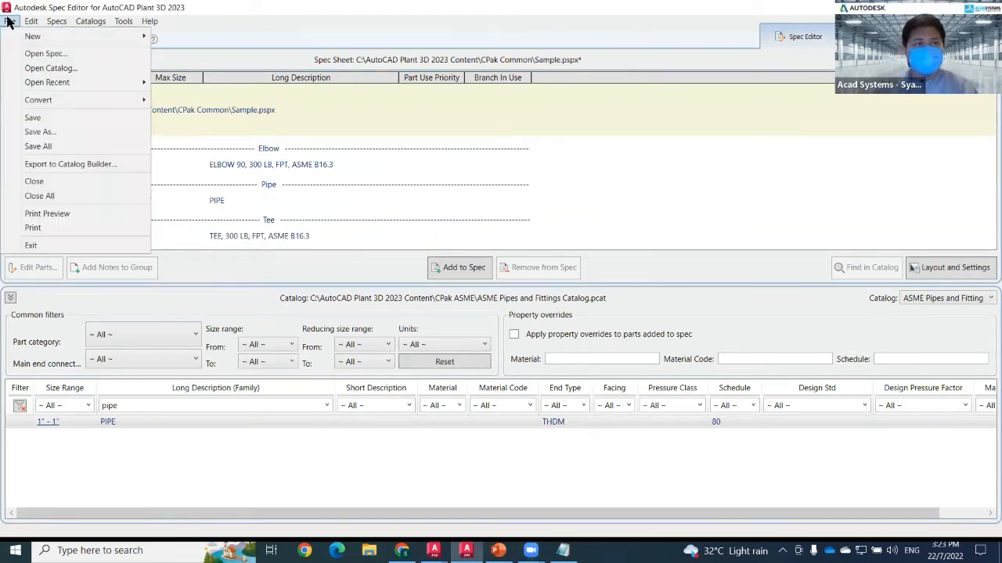
{"action": "left_click", "coordinate": [56, 119]}
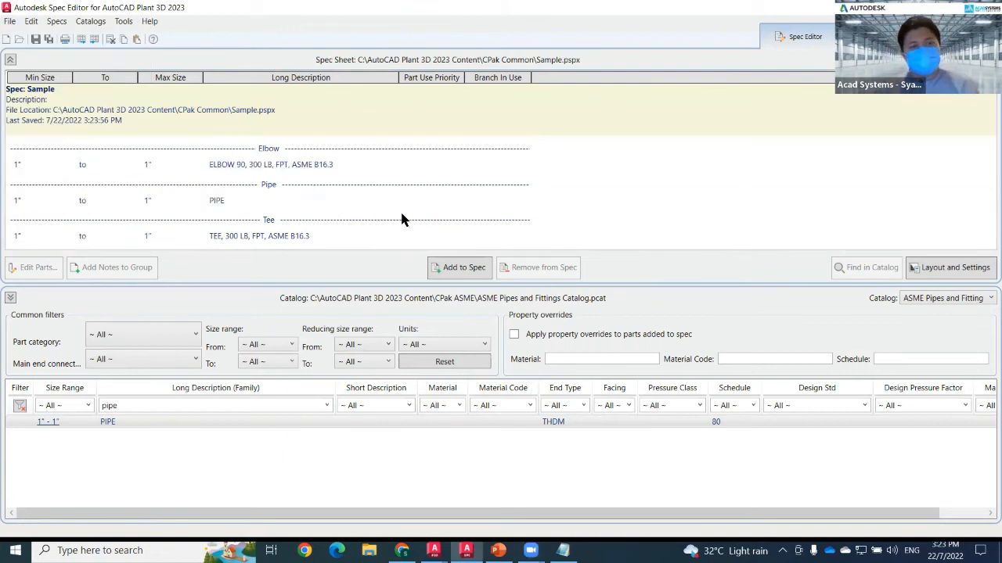
Switch to Plant 3D and copy Sample.pspx from CPak Common into the project's Pipe Specs.
{"action": "mouse_move", "coordinate": [434, 550]}
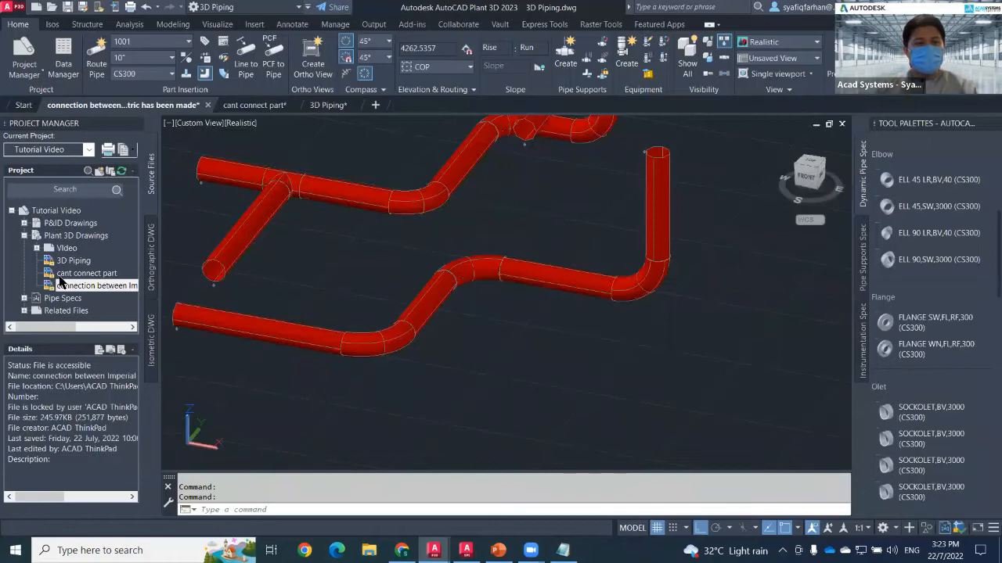
{"action": "left_click", "coordinate": [26, 298]}
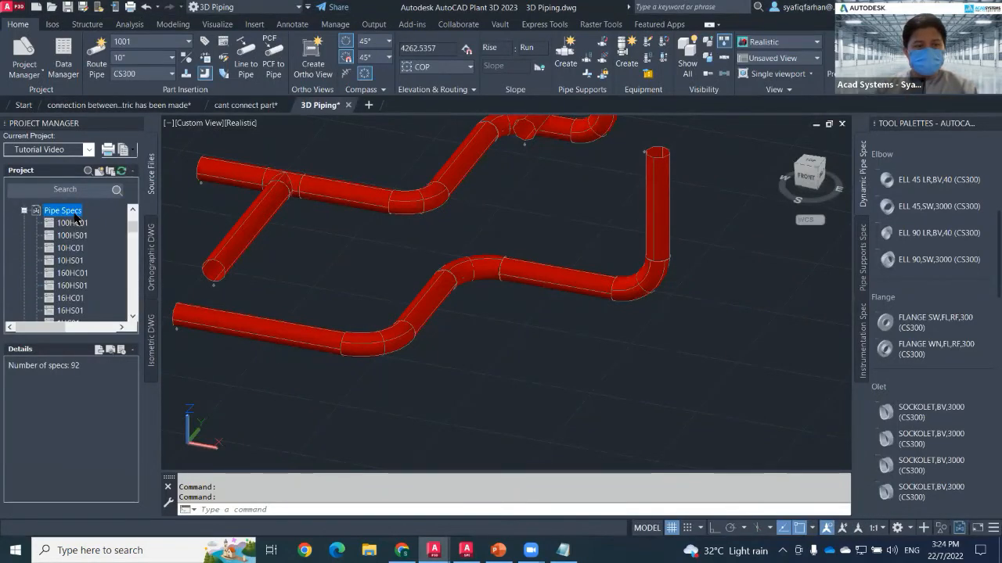
{"action": "right_click", "coordinate": [77, 213]}
{"action": "left_click", "coordinate": [135, 241]}
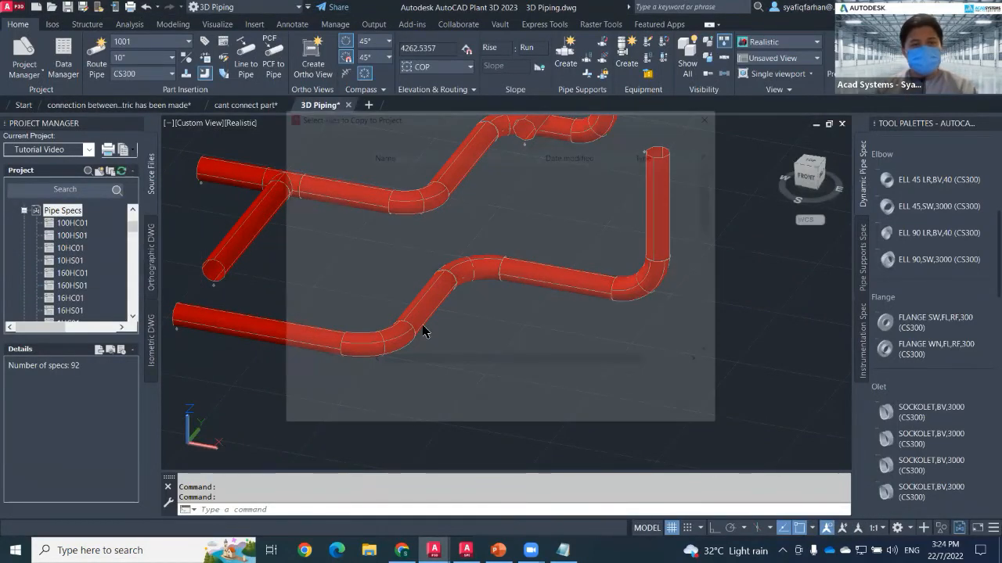
{"action": "scroll", "coordinate": [420, 344], "scroll_direction": "down", "scroll_amount": 6}
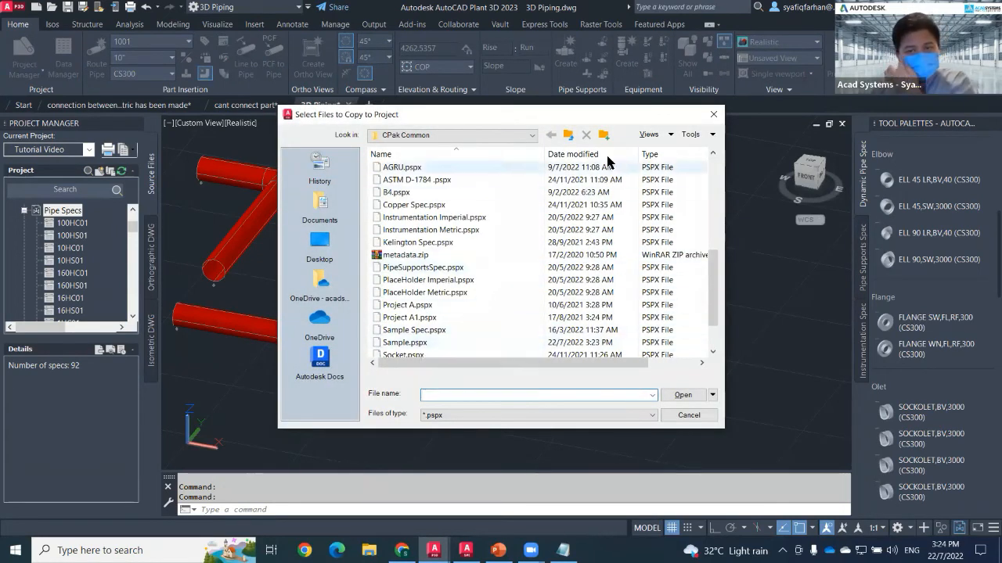
{"action": "left_click", "coordinate": [575, 155]}
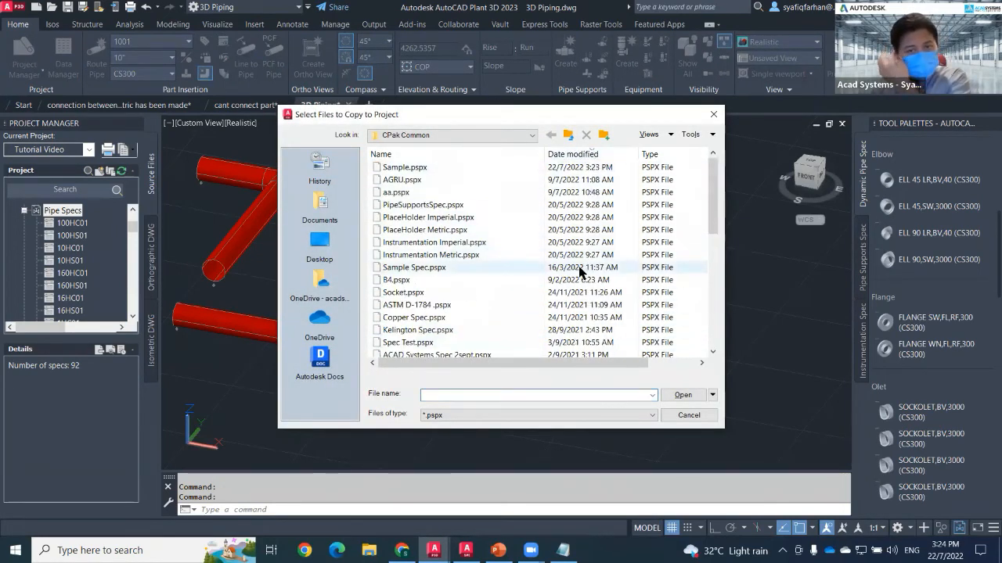
{"action": "left_click", "coordinate": [431, 166]}
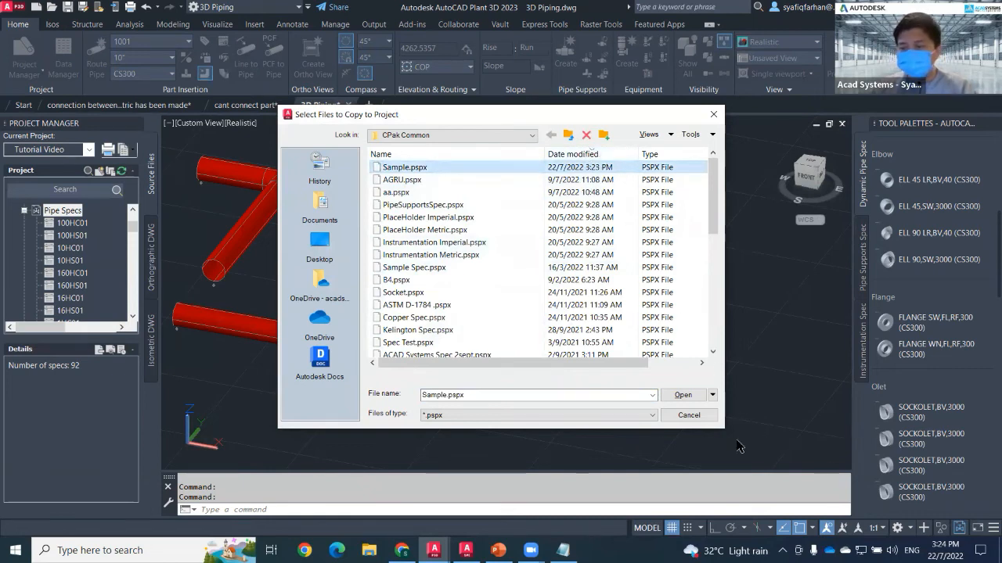
{"action": "left_click", "coordinate": [683, 395]}
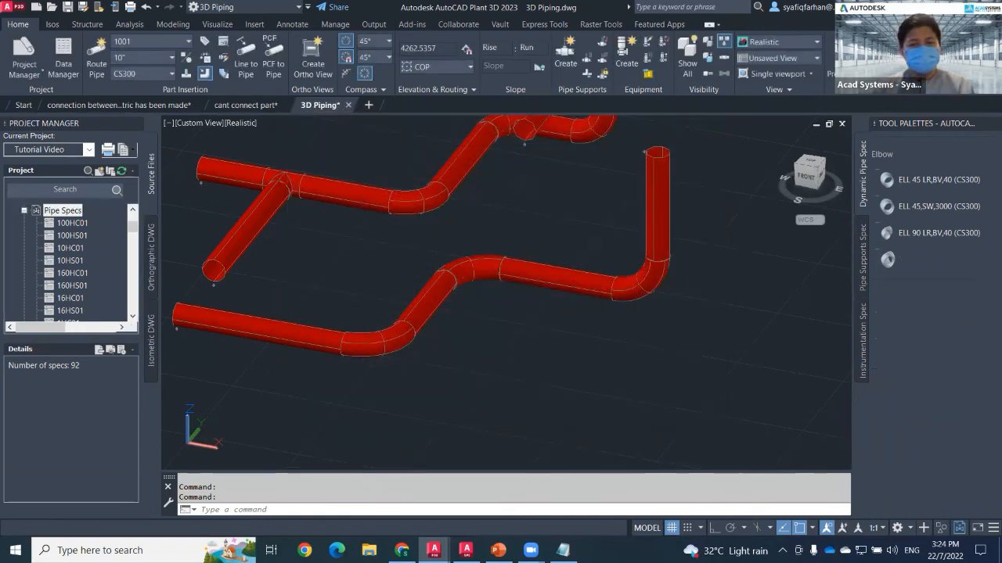
Set the current pipe spec for routing to Sample.
{"action": "scroll", "coordinate": [504, 347], "scroll_direction": "down", "scroll_amount": 2}
{"action": "left_click_drag", "start_coordinate": [503, 370], "coordinate": [523, 313]}
{"action": "key", "text": "Escape"}
{"action": "left_click", "coordinate": [164, 74]}
{"action": "scroll", "coordinate": [145, 251], "scroll_direction": "up", "scroll_amount": 15}
{"action": "left_click", "coordinate": [145, 125]}
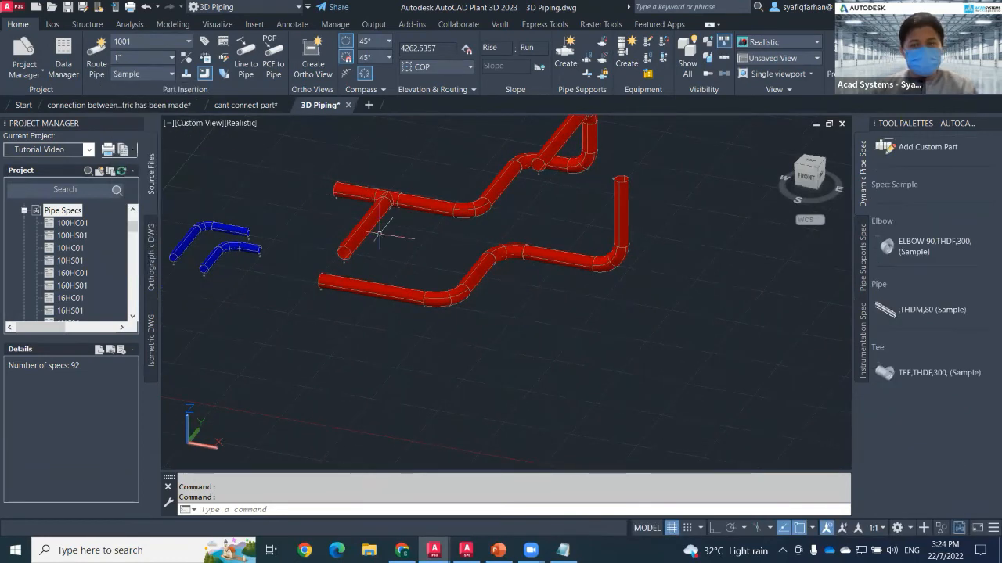
Route a 1" pipe segment using the Sample spec's THDM schedule 80 pipe.
{"action": "left_click", "coordinate": [926, 313]}
{"action": "left_click", "coordinate": [337, 389]}
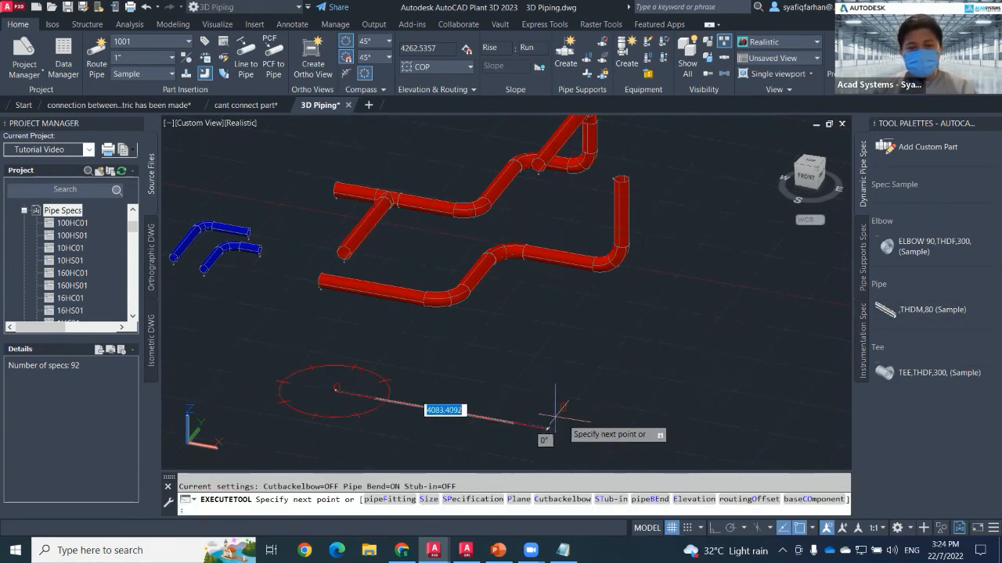
{"action": "scroll", "coordinate": [312, 414], "scroll_direction": "up", "scroll_amount": 6}
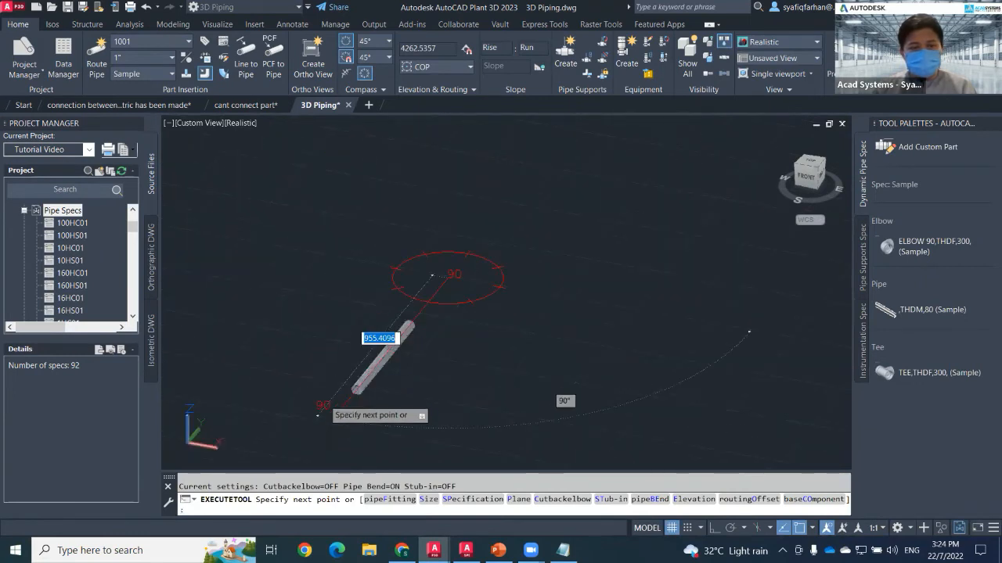
{"action": "middle_click_drag", "start_coordinate": [501, 305], "coordinate": [421, 384]}
{"action": "middle_click_drag", "start_coordinate": [702, 412], "coordinate": [630, 358]}
{"action": "scroll", "coordinate": [726, 393], "scroll_direction": "up", "scroll_amount": 4}
{"action": "scroll", "coordinate": [790, 399], "scroll_direction": "down", "scroll_amount": 6}
{"action": "middle_click_drag", "start_coordinate": [742, 373], "coordinate": [629, 349]}
{"action": "key", "text": "Escape"}
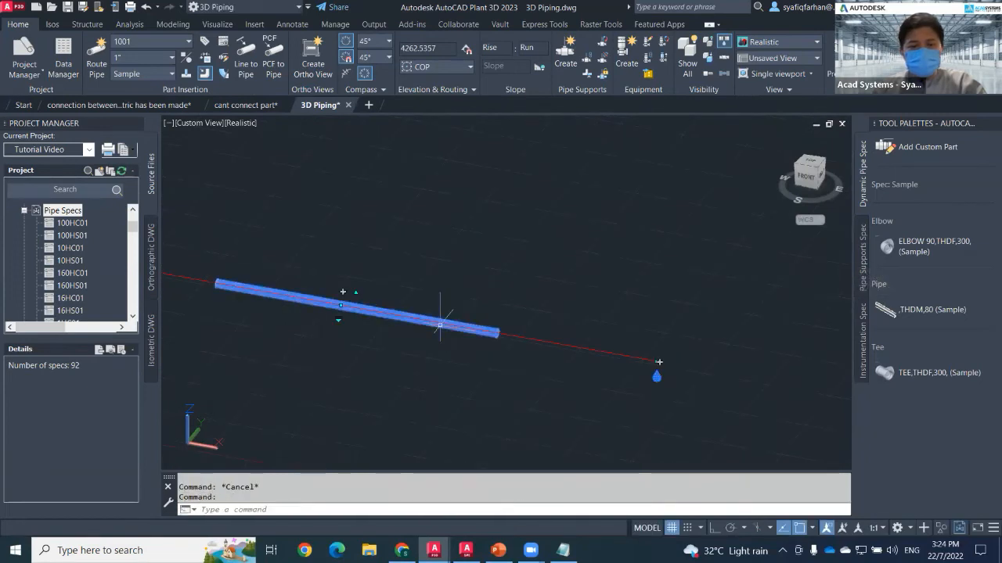
Insert the Sample spec's 90° threaded 300 LB elbow near the end of the pipe.
{"action": "left_click", "coordinate": [925, 247]}
{"action": "left_click", "coordinate": [656, 372]}
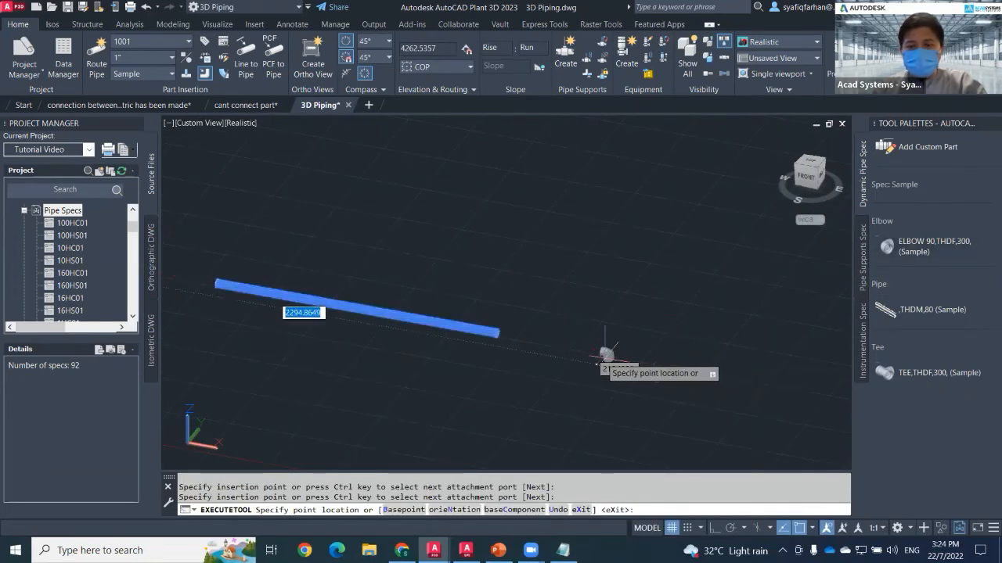
{"action": "left_click", "coordinate": [657, 373]}
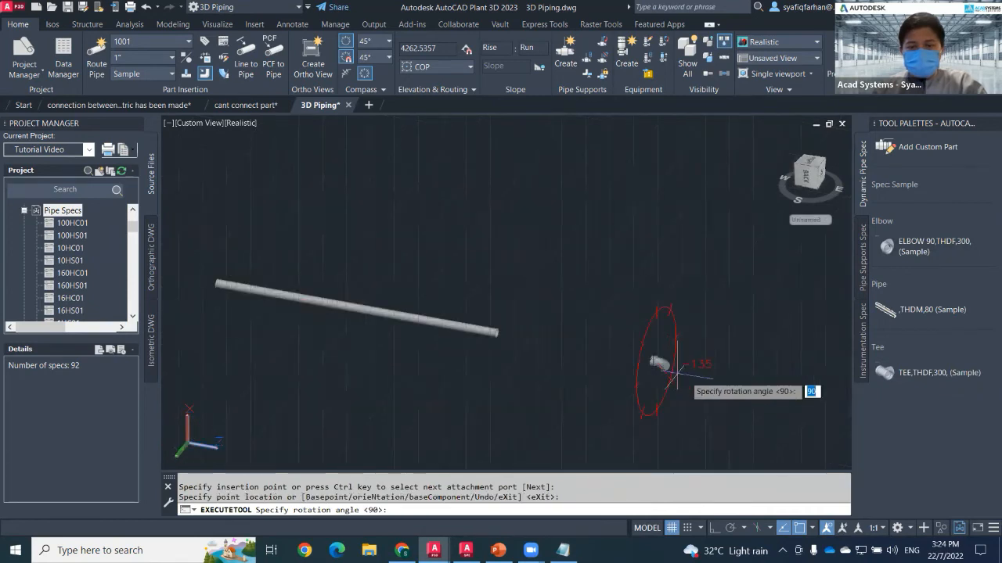
{"action": "left_click", "coordinate": [730, 295]}
{"action": "key", "text": "Escape"}
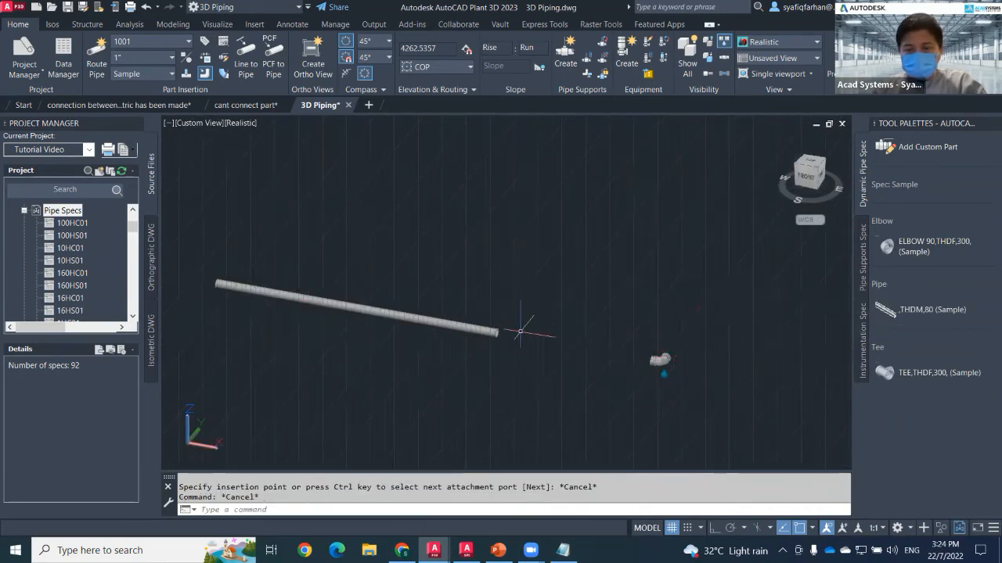
{"action": "scroll", "coordinate": [528, 341], "scroll_direction": "up", "scroll_amount": 3}
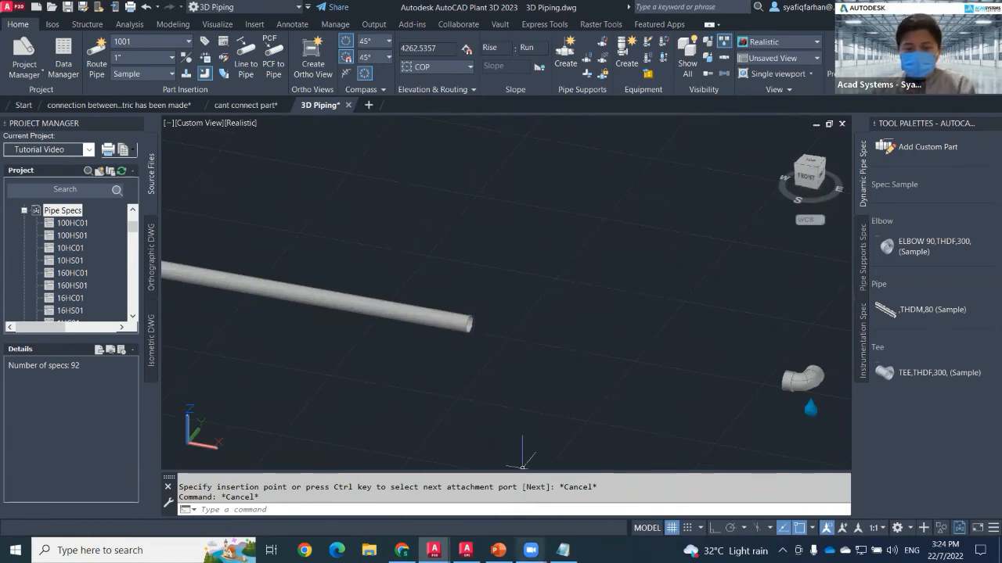
Switch to the Spec Editor's component editor and set the pipe's L1 and L2 size parameters to 1.
{"action": "left_click", "coordinate": [466, 550]}
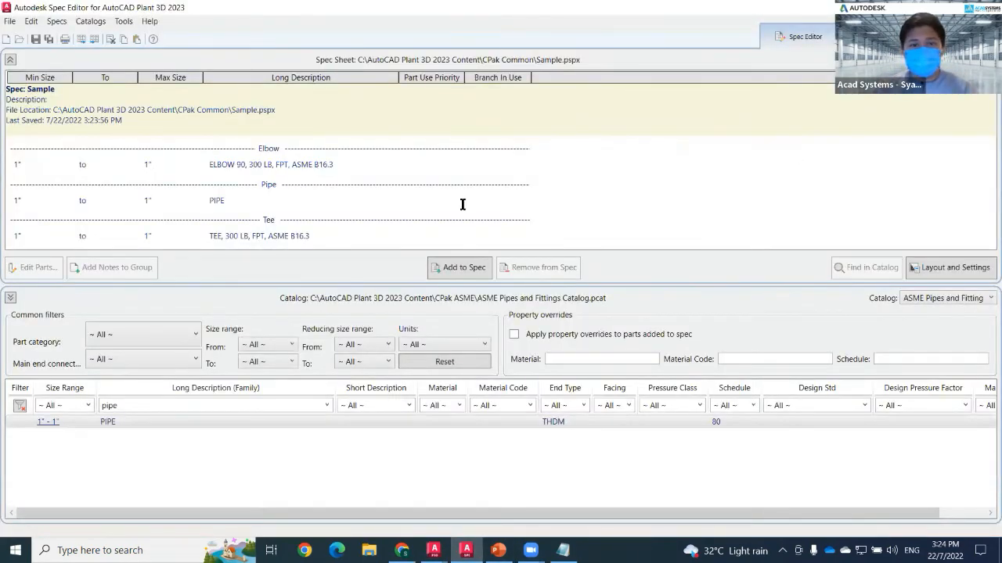
{"action": "left_click", "coordinate": [956, 37]}
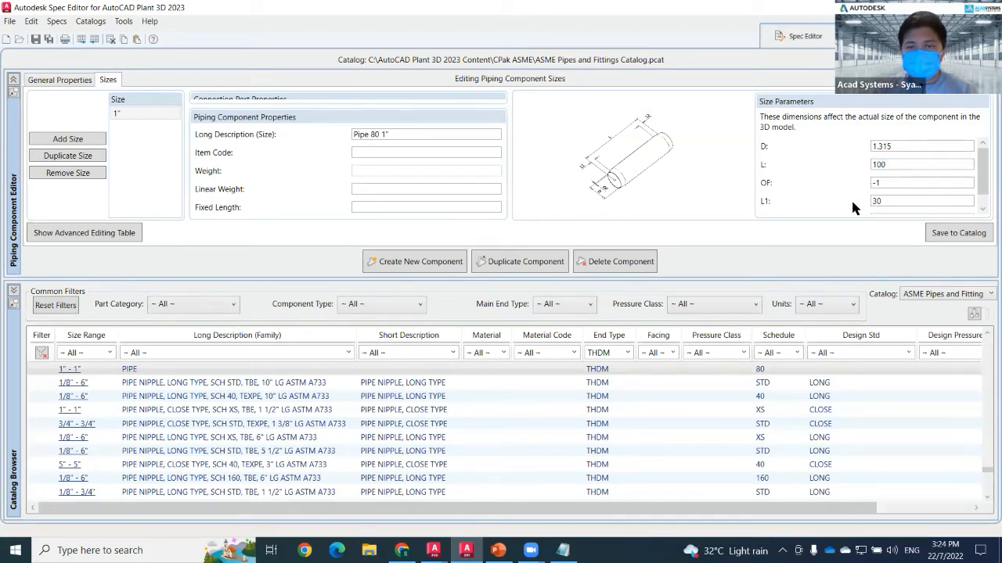
{"action": "double_click", "coordinate": [879, 202]}
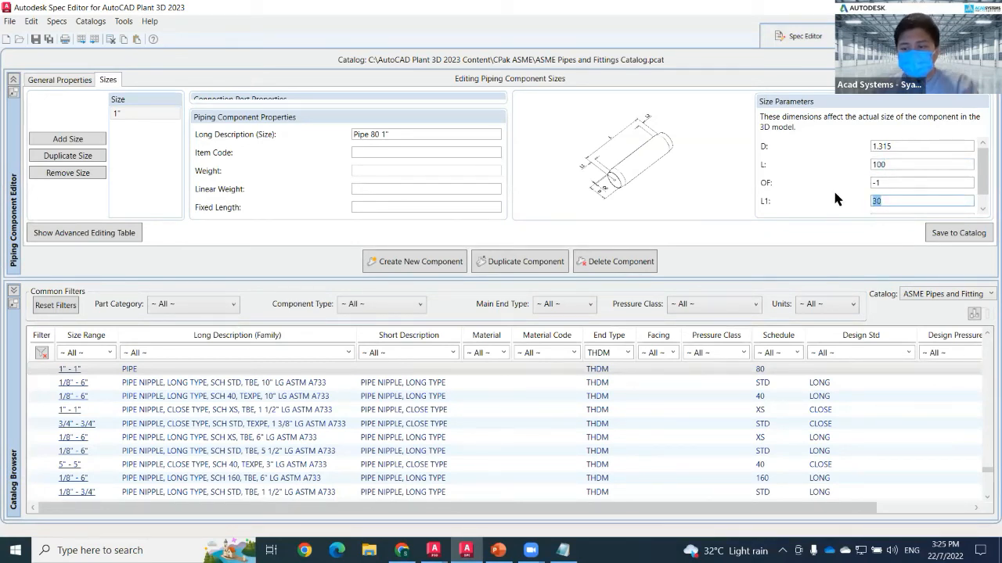
{"action": "type", "text": "1"}
{"action": "scroll", "coordinate": [896, 215], "scroll_direction": "down", "scroll_amount": 1}
{"action": "double_click", "coordinate": [896, 205]}
{"action": "type", "text": "1"}
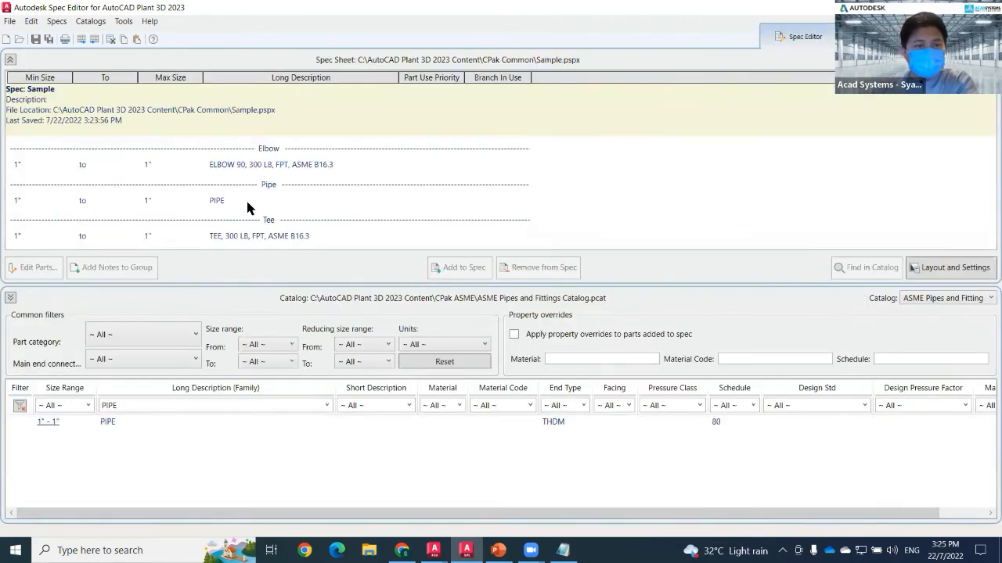
Replace the PIPE in the Sample spec with the updated catalog pipe and save the spec.
{"action": "left_click", "coordinate": [246, 200]}
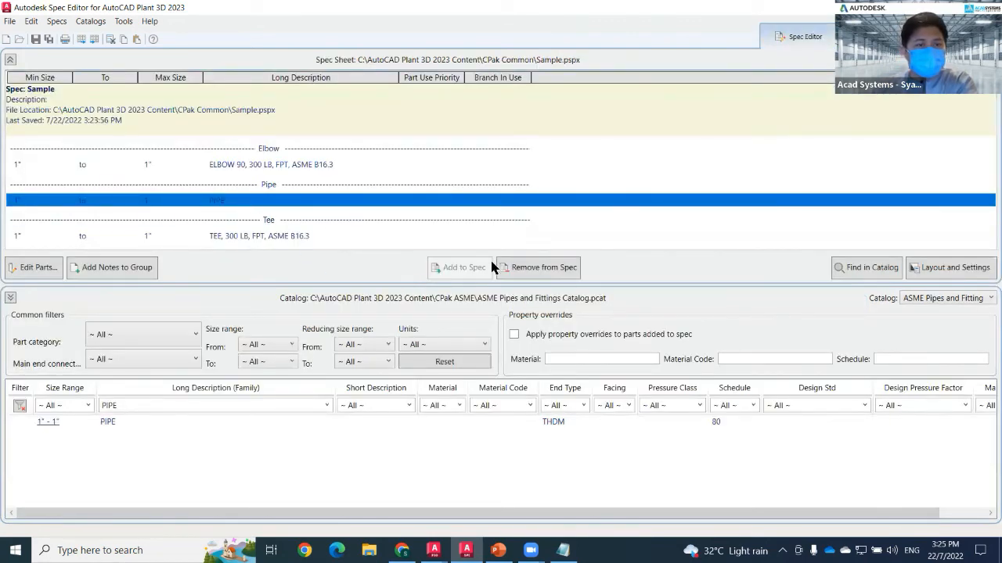
{"action": "left_click", "coordinate": [557, 276]}
{"action": "left_click", "coordinate": [263, 424]}
{"action": "left_click", "coordinate": [451, 271]}
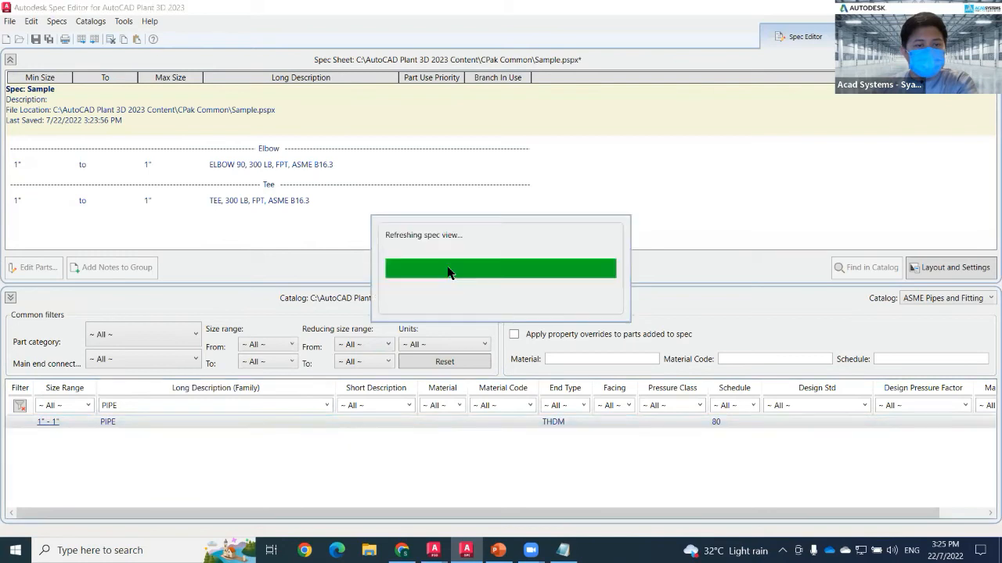
{"action": "left_click", "coordinate": [10, 21]}
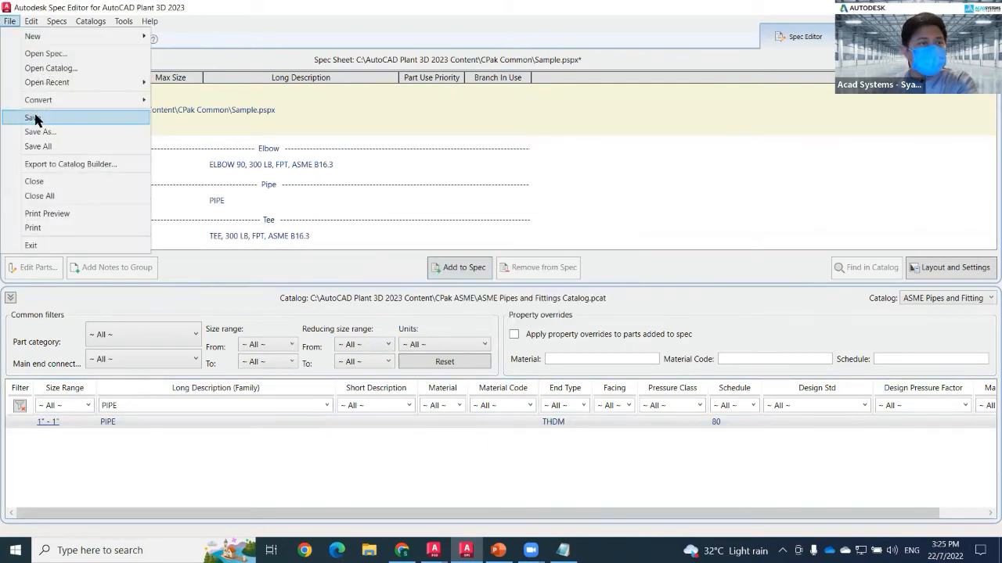
{"action": "left_click", "coordinate": [33, 117]}
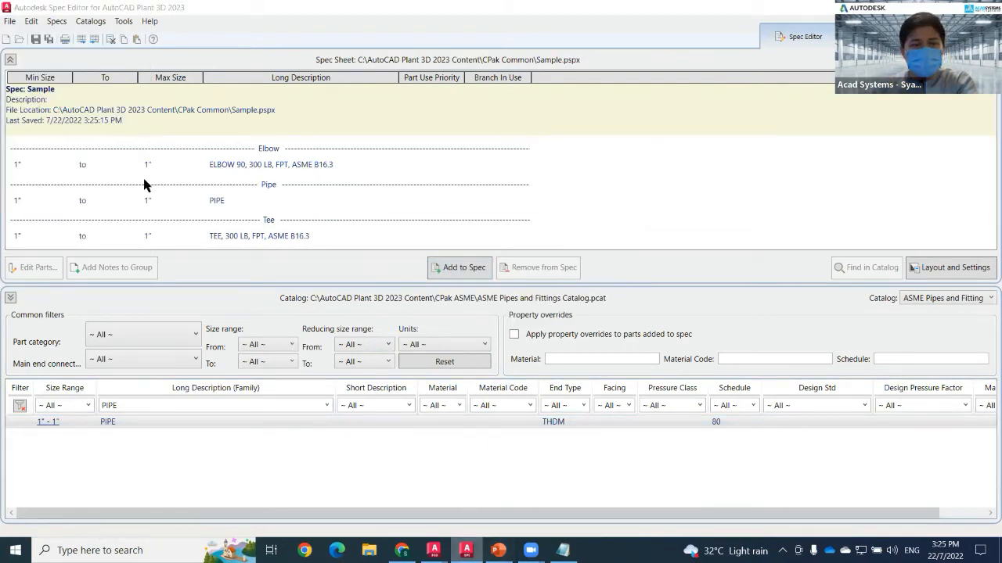
Return to the drawing, browse the project's spec list and make Sample Spec the current pipe spec.
{"action": "key", "text": "alt+Tab"}
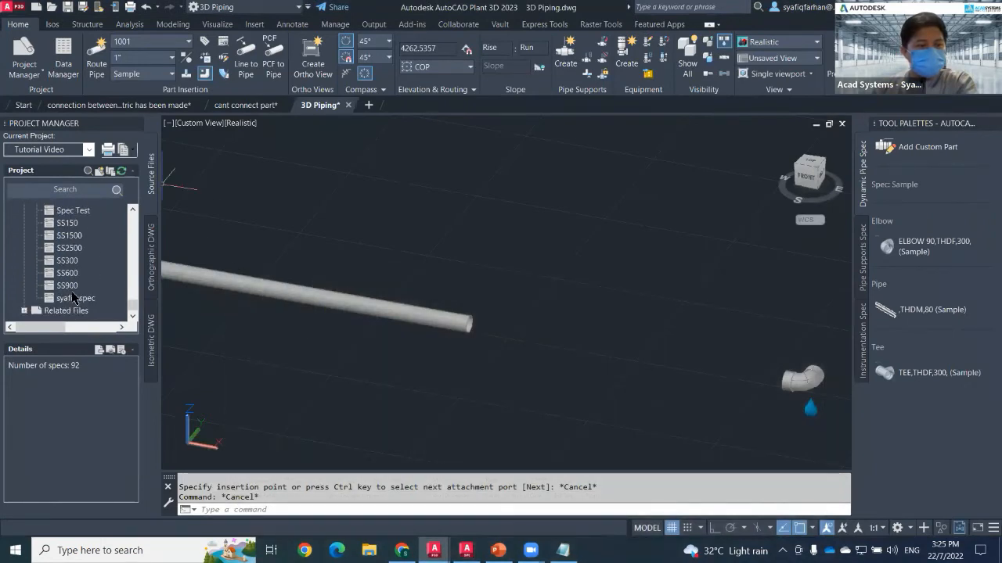
{"action": "scroll", "coordinate": [71, 255], "scroll_direction": "up", "scroll_amount": 1}
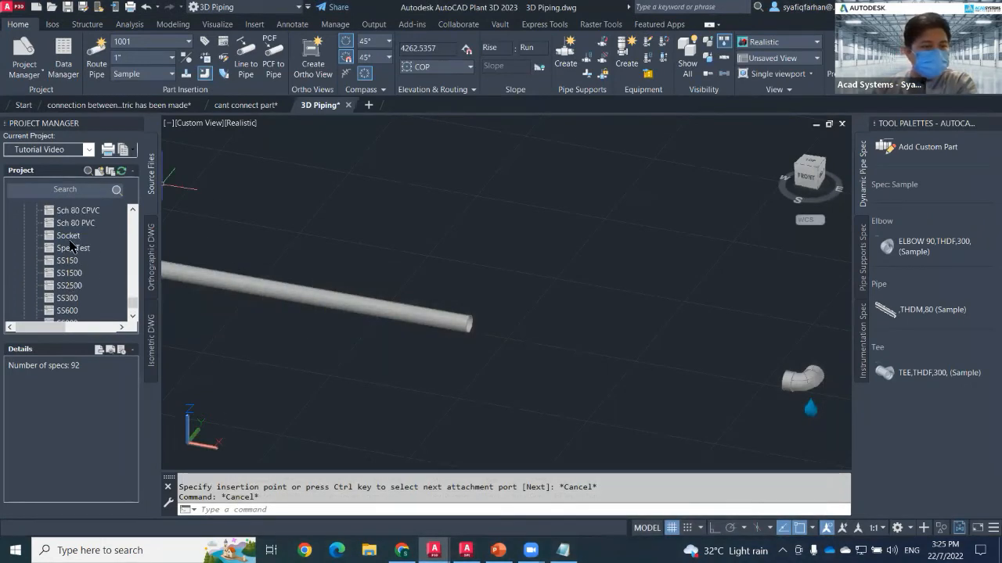
{"action": "scroll", "coordinate": [72, 266], "scroll_direction": "down", "scroll_amount": 1}
{"action": "scroll", "coordinate": [73, 274], "scroll_direction": "up", "scroll_amount": 6}
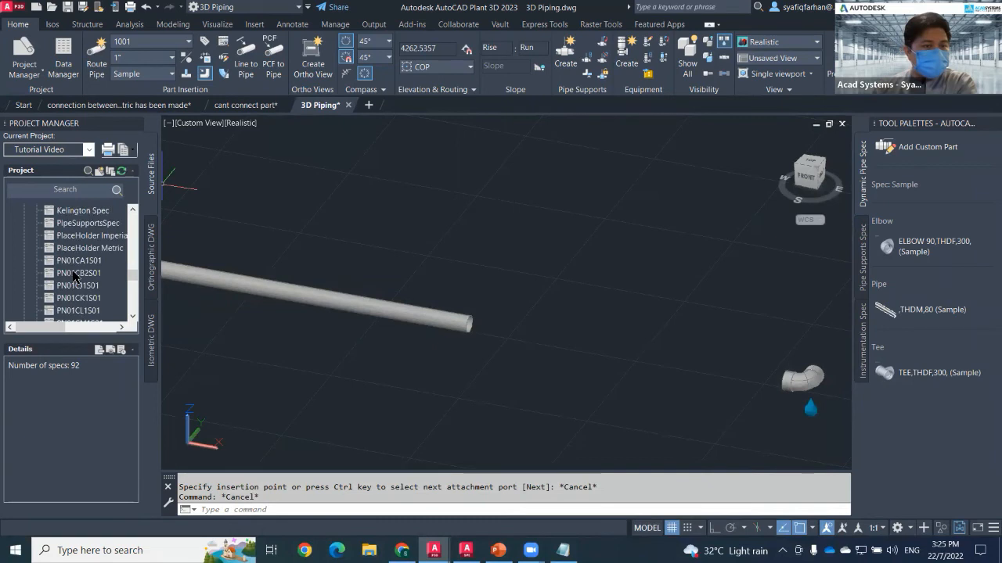
{"action": "scroll", "coordinate": [74, 276], "scroll_direction": "up", "scroll_amount": 3}
{"action": "scroll", "coordinate": [74, 277], "scroll_direction": "up", "scroll_amount": 3}
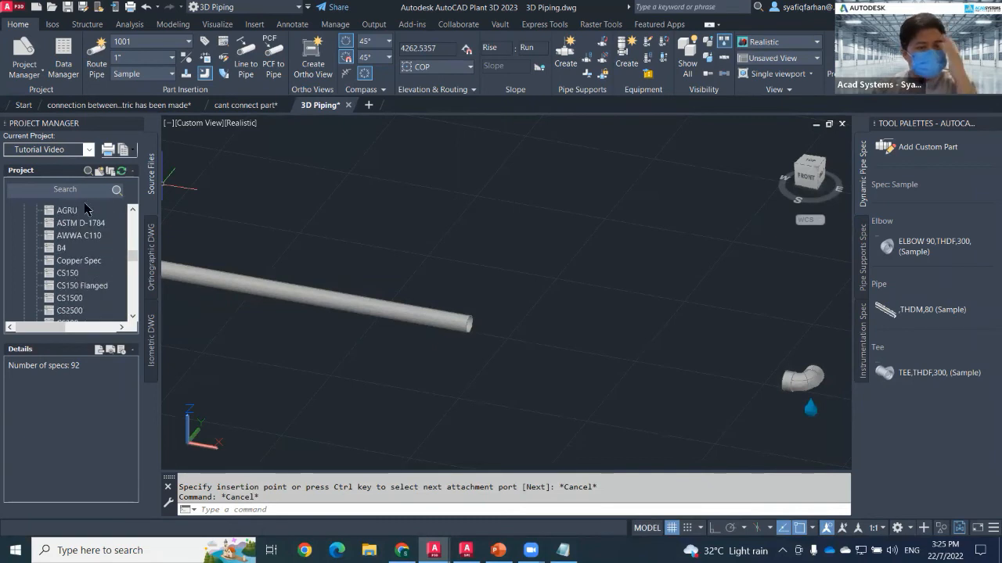
{"action": "left_click", "coordinate": [134, 73]}
{"action": "left_click", "coordinate": [135, 103]}
Browse the project's pipe spec list and select the Sample spec to check its details.
{"action": "scroll", "coordinate": [74, 281], "scroll_direction": "down", "scroll_amount": 3}
{"action": "scroll", "coordinate": [76, 288], "scroll_direction": "up", "scroll_amount": 6}
{"action": "scroll", "coordinate": [74, 288], "scroll_direction": "up", "scroll_amount": 5}
{"action": "scroll", "coordinate": [76, 291], "scroll_direction": "down", "scroll_amount": 9}
{"action": "scroll", "coordinate": [76, 294], "scroll_direction": "down", "scroll_amount": 3}
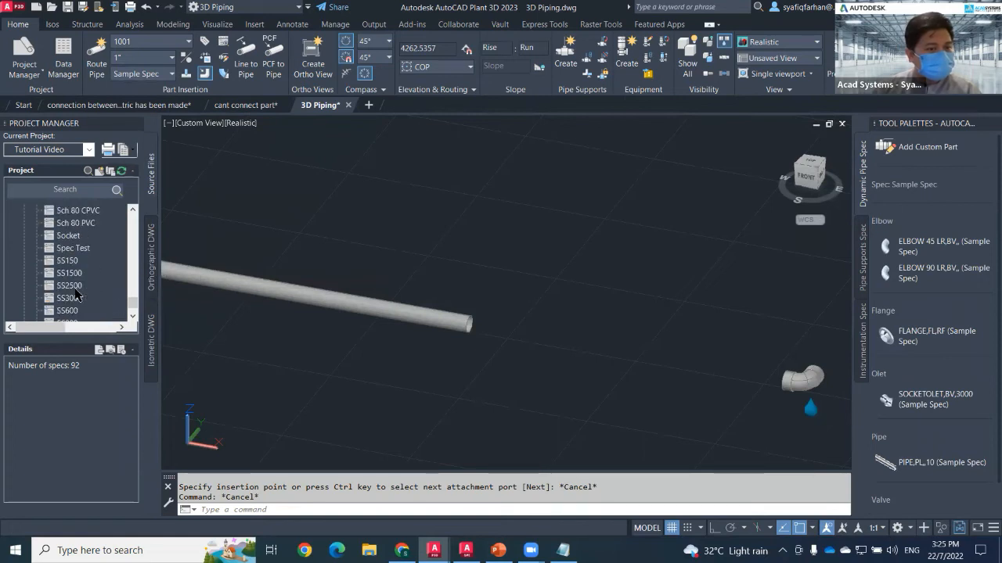
{"action": "scroll", "coordinate": [72, 270], "scroll_direction": "up", "scroll_amount": 3}
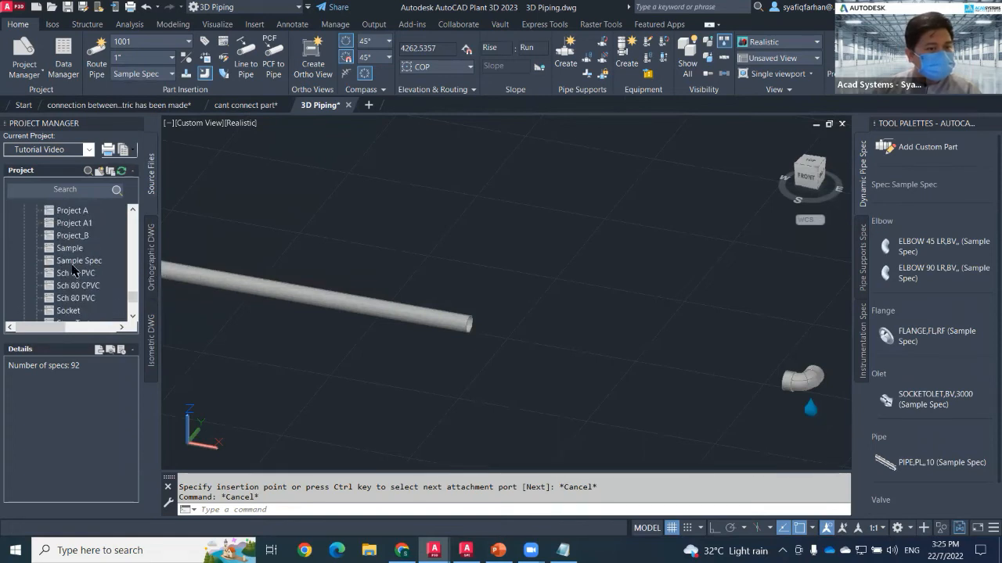
{"action": "left_click", "coordinate": [75, 249]}
{"action": "right_click", "coordinate": [75, 249]}
{"action": "left_click", "coordinate": [117, 309]}
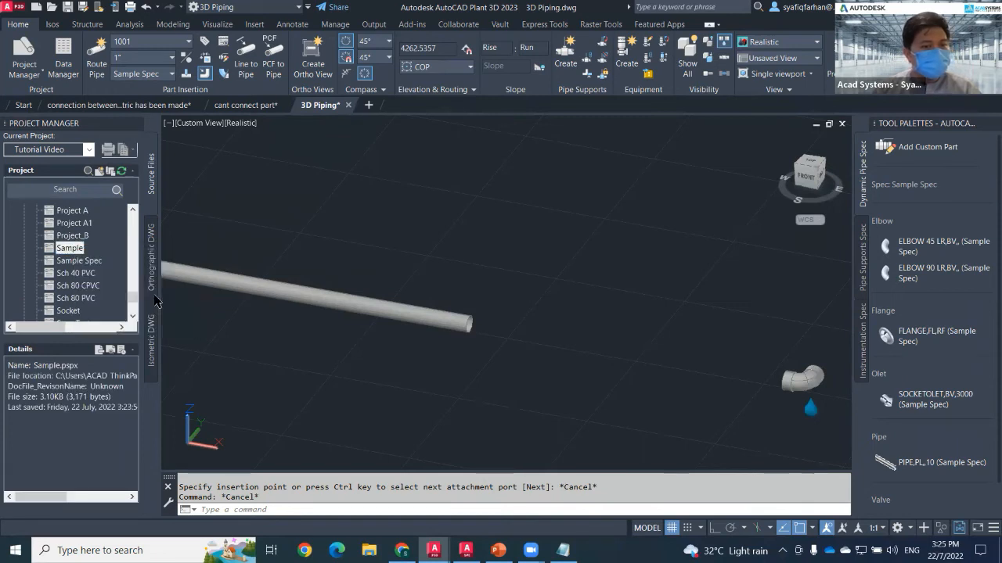
{"action": "left_click", "coordinate": [371, 240]}
Copy the Sample.pspx spec from the CPak Common folder into the project's Pipe Specs.
{"action": "right_click", "coordinate": [72, 213]}
{"action": "left_click", "coordinate": [147, 244]}
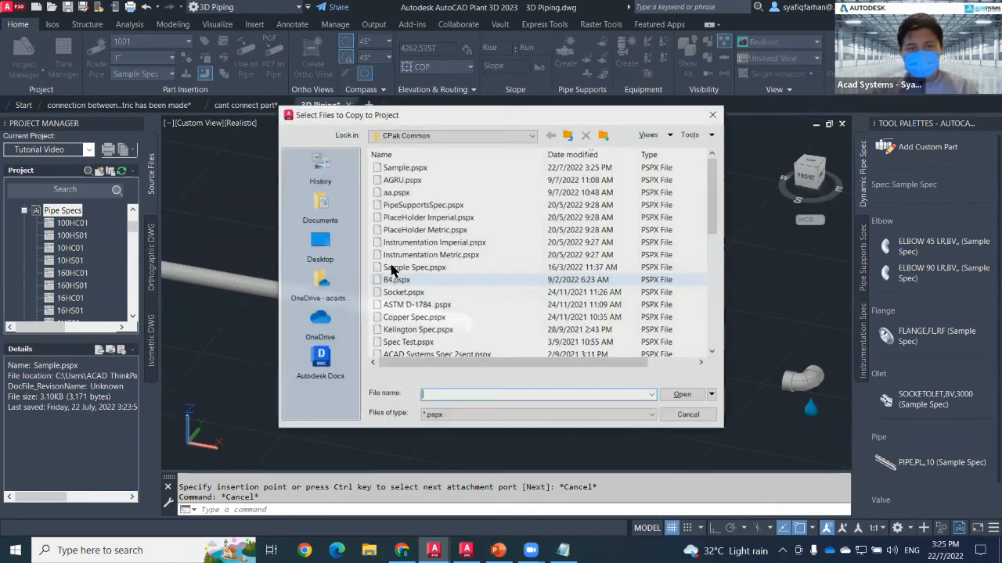
{"action": "double_click", "coordinate": [409, 167]}
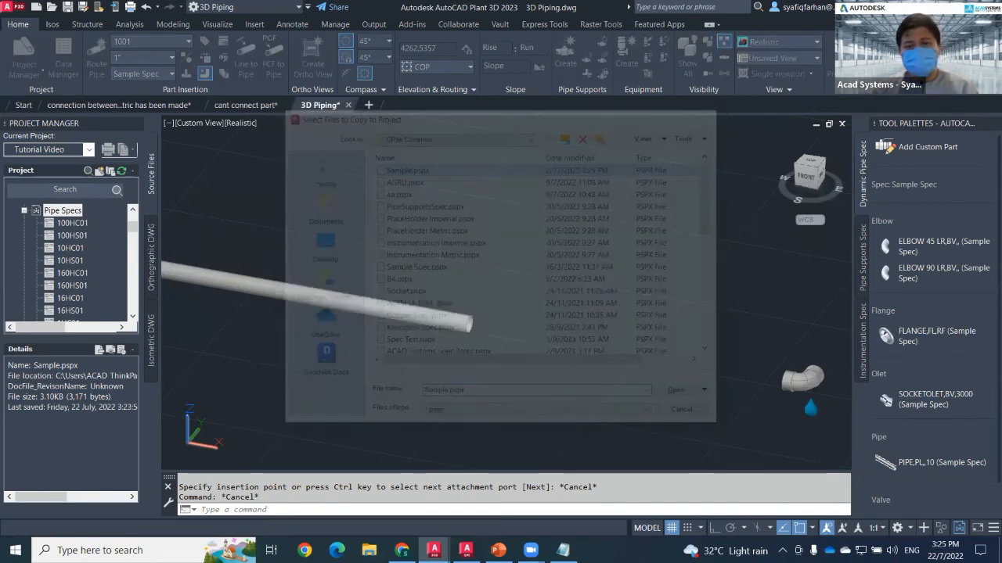
Select the existing pipe and elbow in the model and delete them.
{"action": "scroll", "coordinate": [547, 292], "scroll_direction": "down", "scroll_amount": 2}
{"action": "left_click", "coordinate": [530, 279]}
{"action": "left_click", "coordinate": [435, 318]}
{"action": "middle_click_drag", "start_coordinate": [528, 308], "coordinate": [443, 283]}
{"action": "left_click", "coordinate": [647, 342]}
{"action": "left_click", "coordinate": [583, 302]}
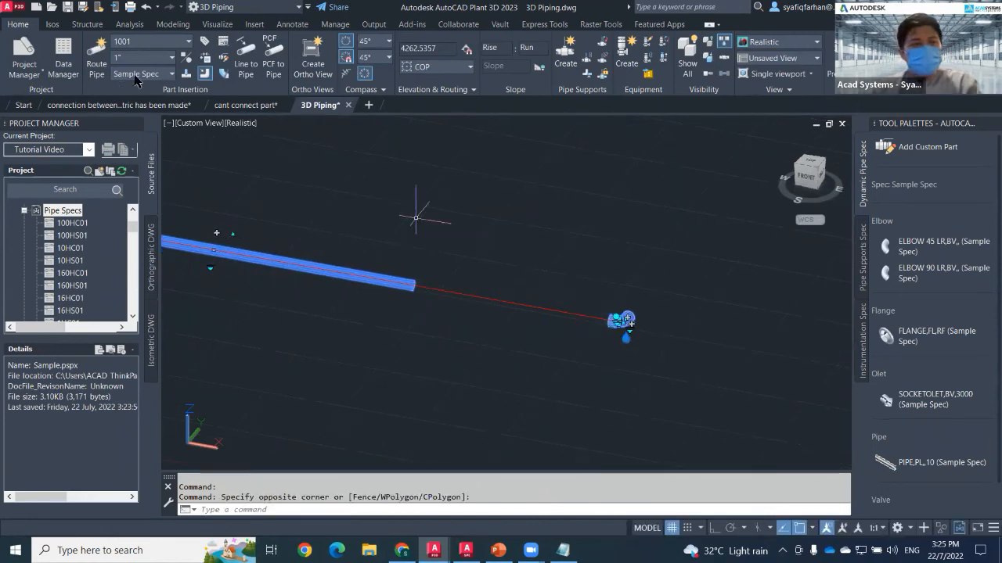
{"action": "key", "text": "Delete"}
Set the current spec to Sample and route a 1" THDM schedule 80 pipe with a 90° turn.
{"action": "left_click", "coordinate": [149, 73]}
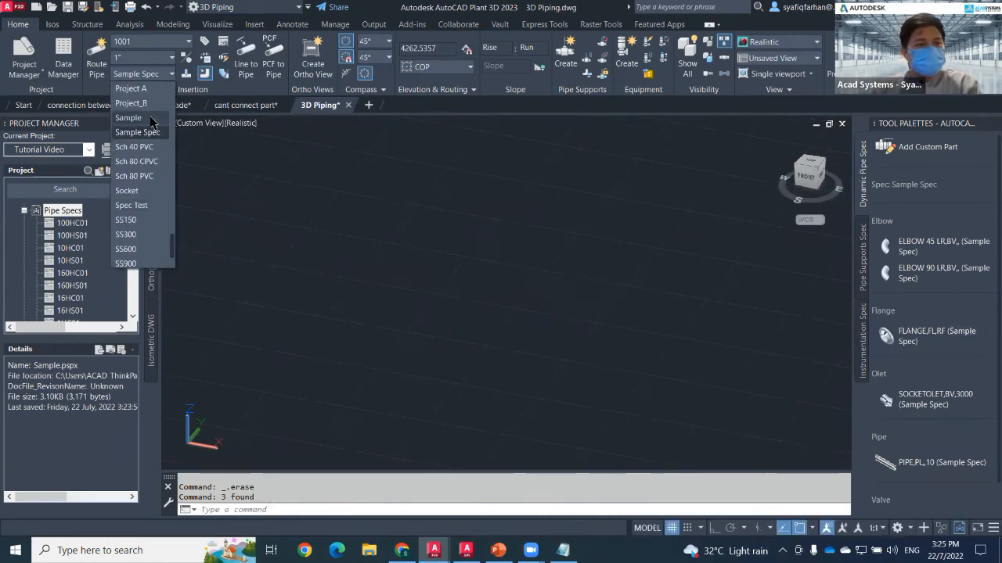
{"action": "left_click", "coordinate": [137, 117]}
{"action": "left_click", "coordinate": [934, 319]}
{"action": "left_click", "coordinate": [317, 307]}
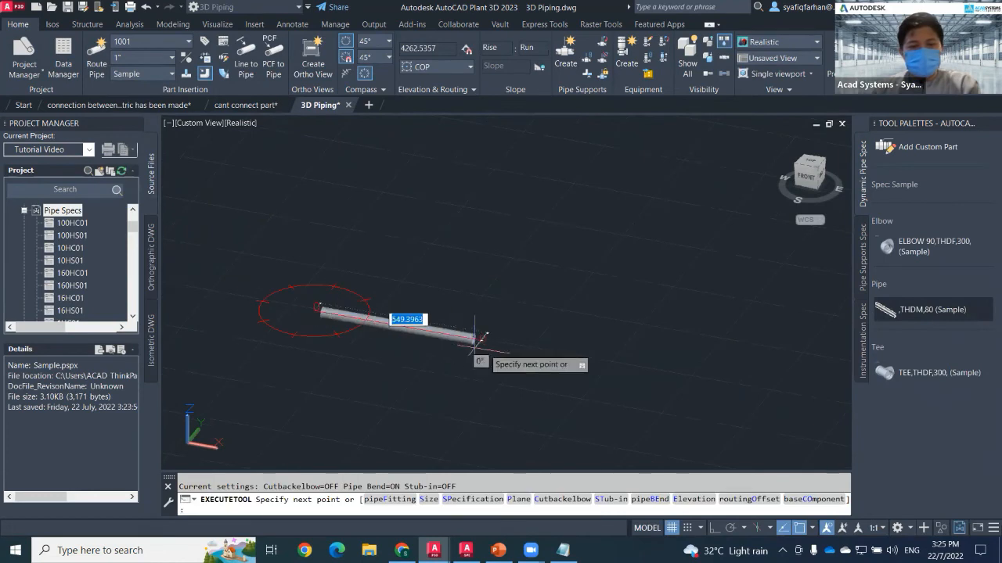
{"action": "left_click", "coordinate": [642, 366]}
{"action": "left_click", "coordinate": [723, 263]}
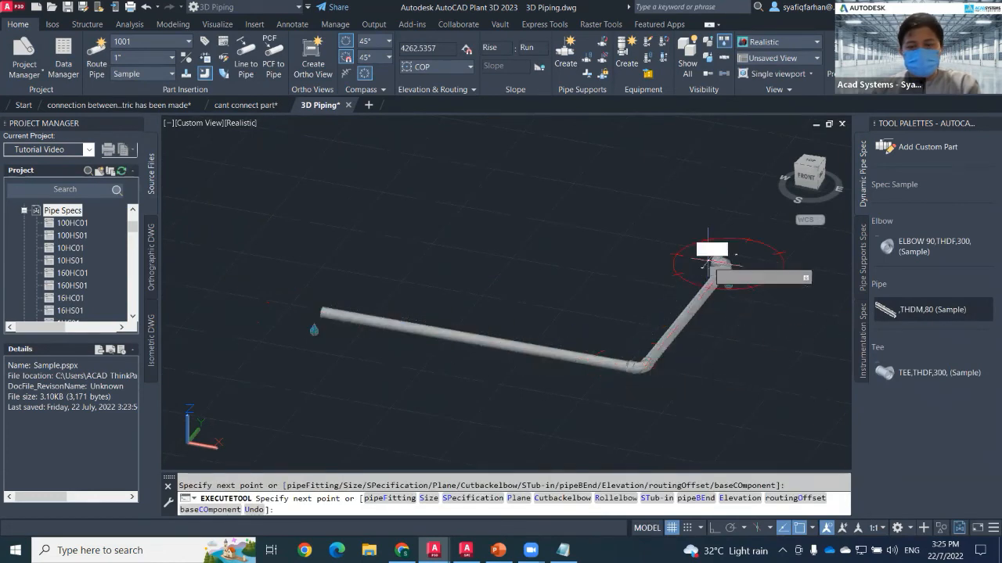
Zoom and orbit to inspect the threaded elbow joint at the pipe bend, then end routing.
{"action": "scroll", "coordinate": [653, 306], "scroll_direction": "up", "scroll_amount": 2}
{"action": "scroll", "coordinate": [657, 313], "scroll_direction": "up", "scroll_amount": 2}
{"action": "middle_click_drag", "start_coordinate": [655, 312], "coordinate": [517, 288]}
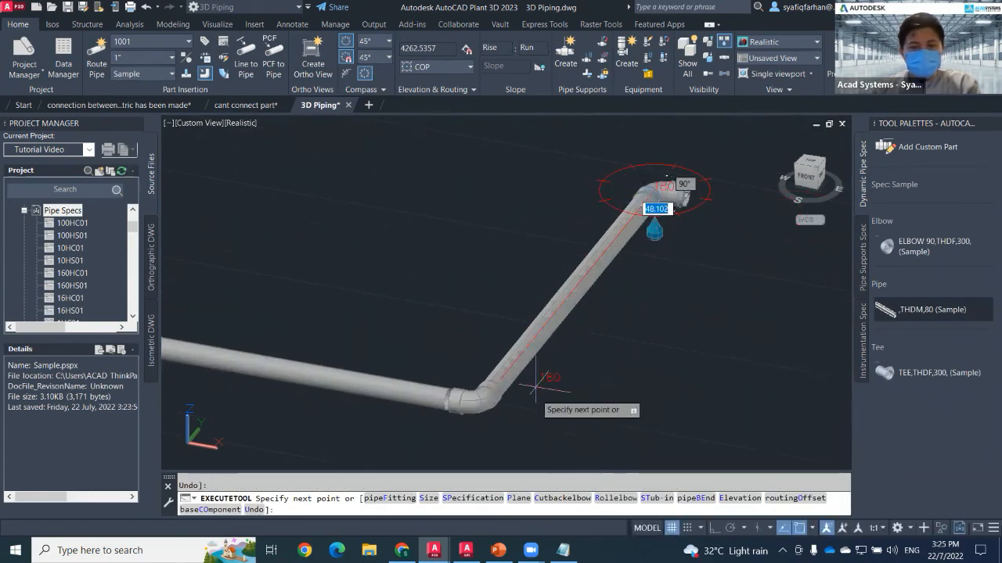
{"action": "middle_click_drag", "start_coordinate": [667, 274], "coordinate": [562, 343]}
{"action": "middle_click_drag", "start_coordinate": [429, 428], "coordinate": [445, 342]}
{"action": "scroll", "coordinate": [336, 403], "scroll_direction": "up", "scroll_amount": 4}
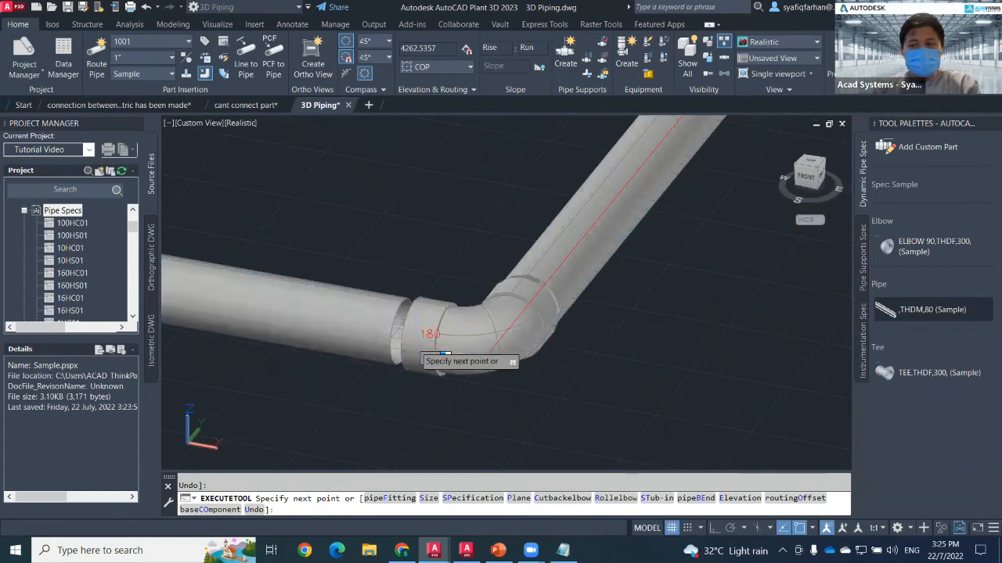
{"action": "scroll", "coordinate": [577, 250], "scroll_direction": "down", "scroll_amount": 3}
{"action": "middle_click_drag", "start_coordinate": [576, 251], "coordinate": [291, 410]}
{"action": "key", "text": "Escape"}
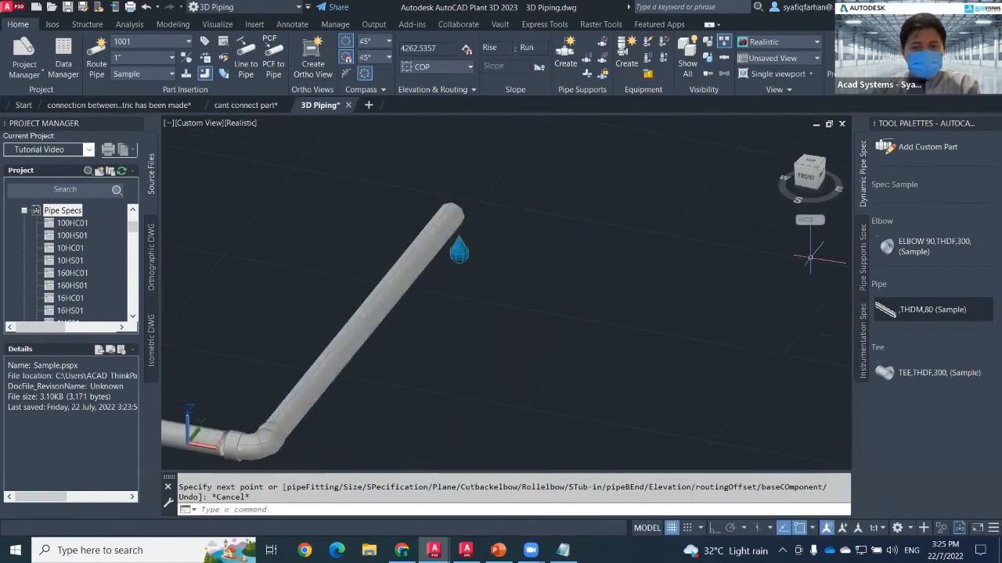
Insert the Sample spec's threaded 300 LB tee onto the diagonal pipe.
{"action": "key", "text": "Return"}
{"action": "left_click", "coordinate": [371, 311]}
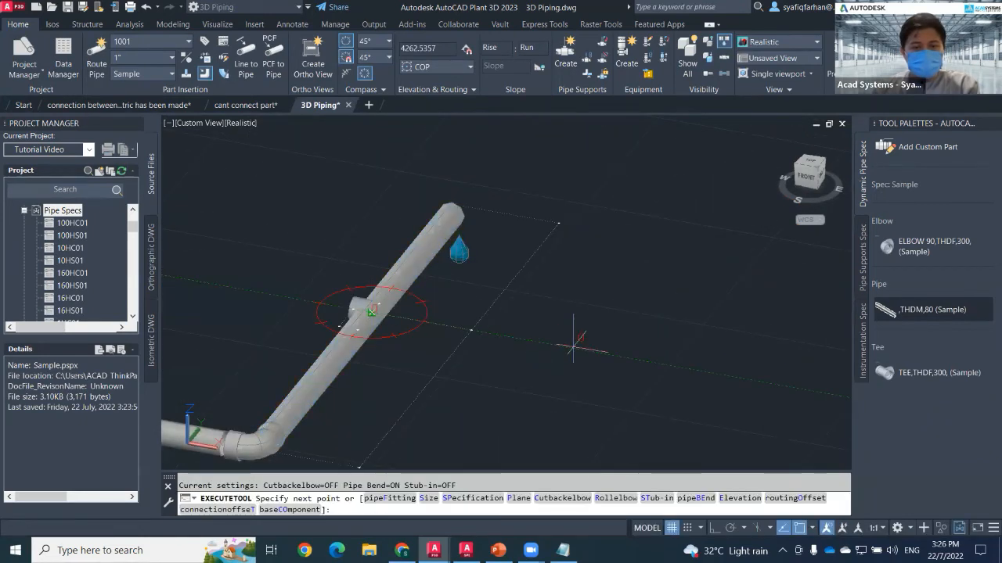
{"action": "middle_click_drag", "start_coordinate": [233, 269], "coordinate": [391, 313]}
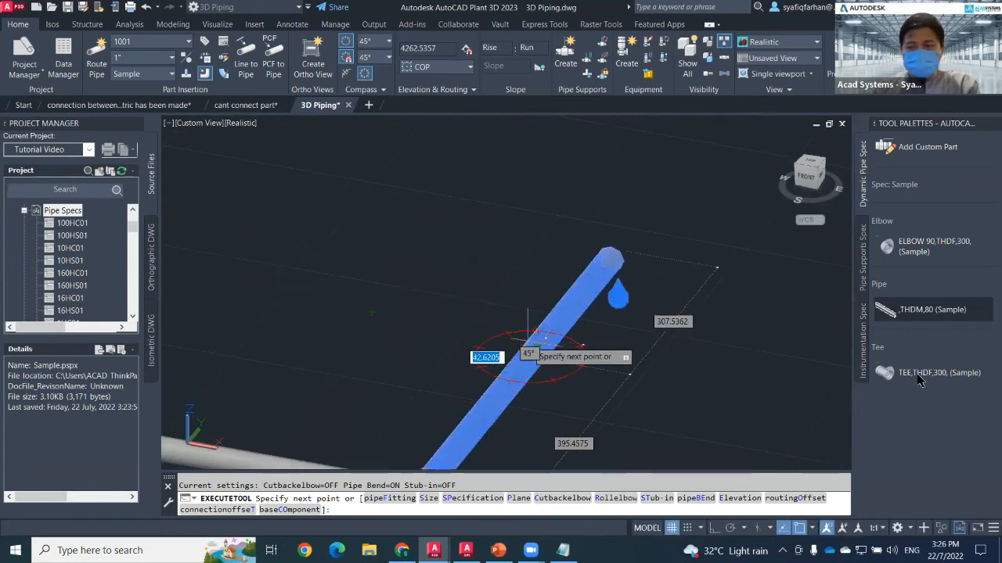
{"action": "left_click", "coordinate": [919, 377]}
{"action": "left_click", "coordinate": [487, 342]}
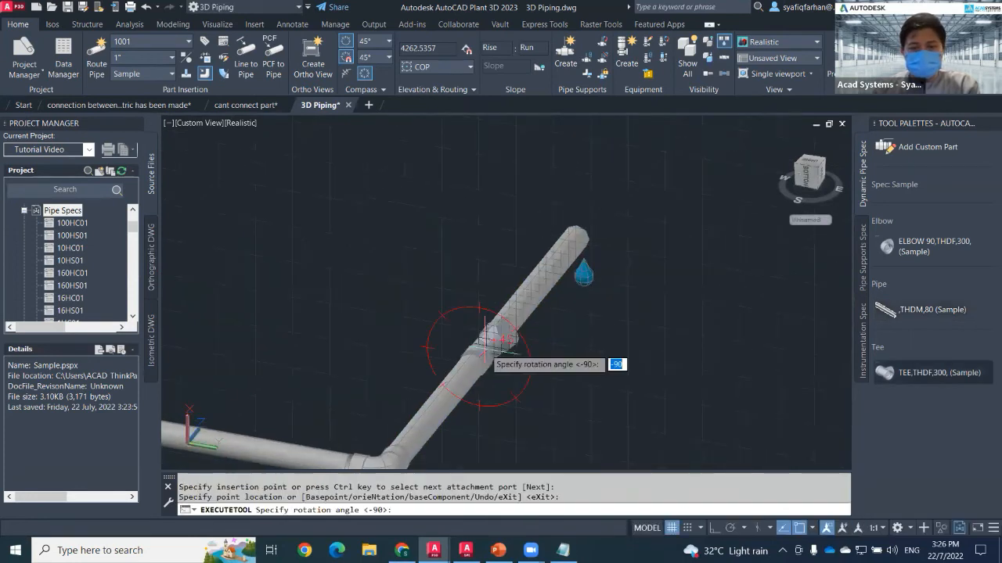
{"action": "key", "text": "Escape"}
Route a pipe upward from the tee's branch and turn it with an elbow.
{"action": "left_click", "coordinate": [486, 323]}
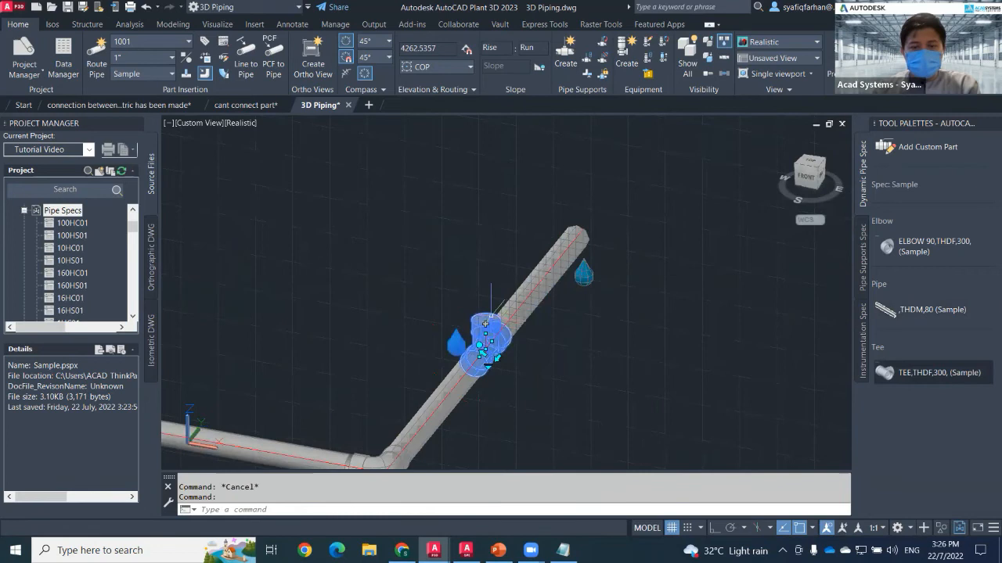
{"action": "left_click", "coordinate": [485, 323]}
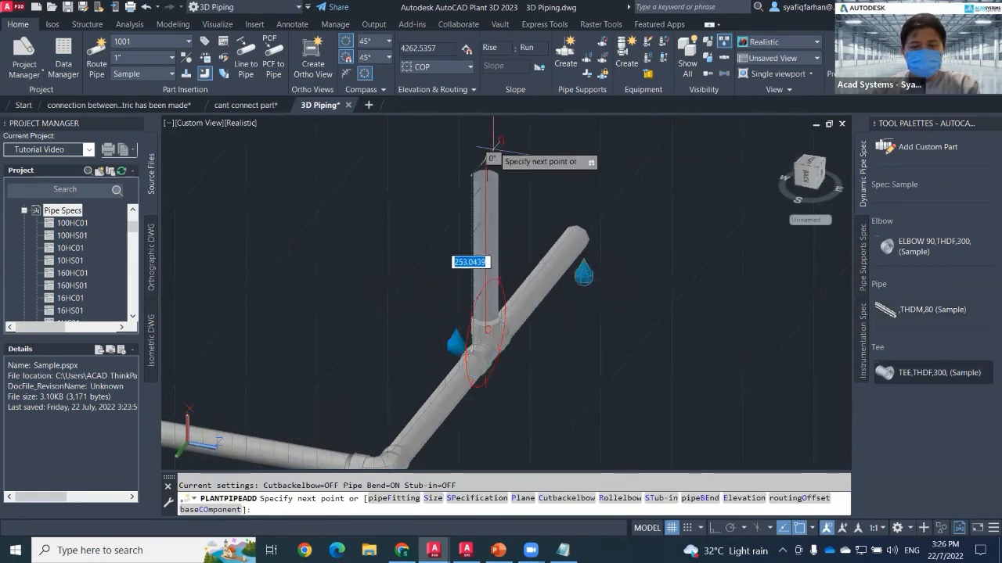
{"action": "left_click", "coordinate": [651, 133]}
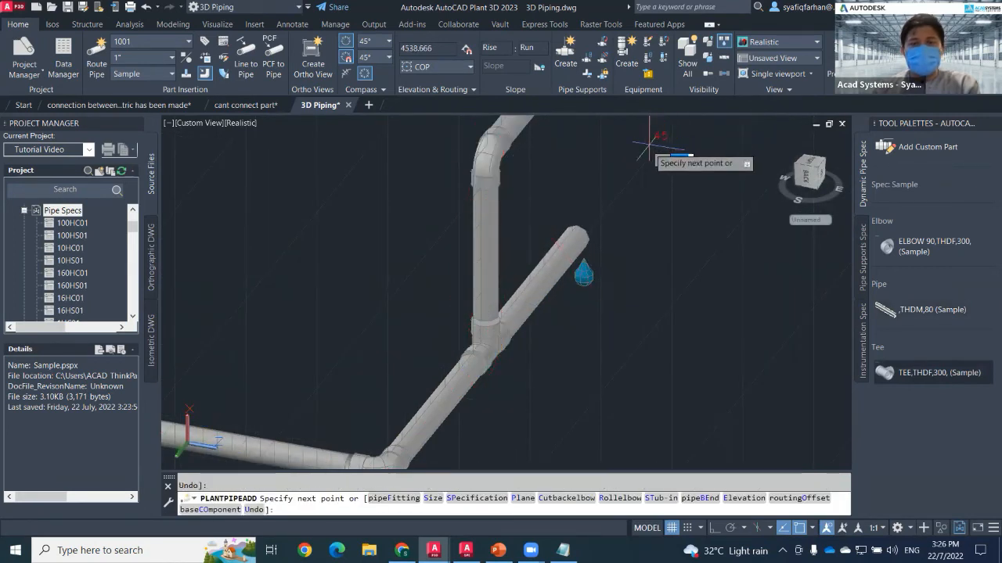
{"action": "middle_click_drag", "start_coordinate": [654, 144], "coordinate": [654, 237]}
{"action": "key", "text": "Escape"}
{"action": "scroll", "coordinate": [635, 305], "scroll_direction": "down", "scroll_amount": 2}
{"action": "scroll", "coordinate": [644, 296], "scroll_direction": "down", "scroll_amount": 2}
{"action": "middle_click_drag", "start_coordinate": [644, 294], "coordinate": [644, 241]}
{"action": "scroll", "coordinate": [596, 346], "scroll_direction": "up", "scroll_amount": 3}
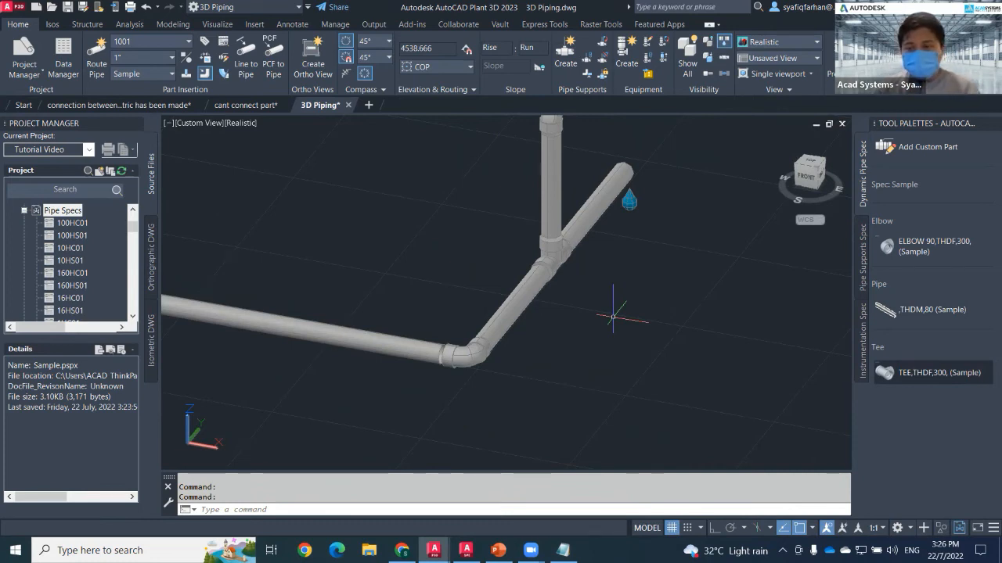
Switch to the presentation and view the best-practice and pipe fitting versus pipe bend slides.
{"action": "left_click", "coordinate": [497, 550]}
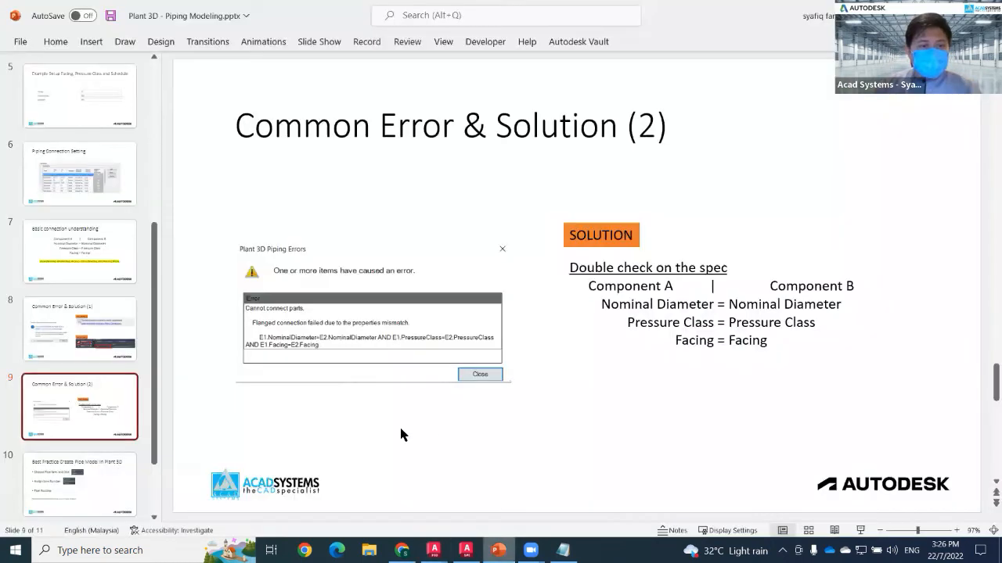
{"action": "scroll", "coordinate": [142, 449], "scroll_direction": "down", "scroll_amount": 1}
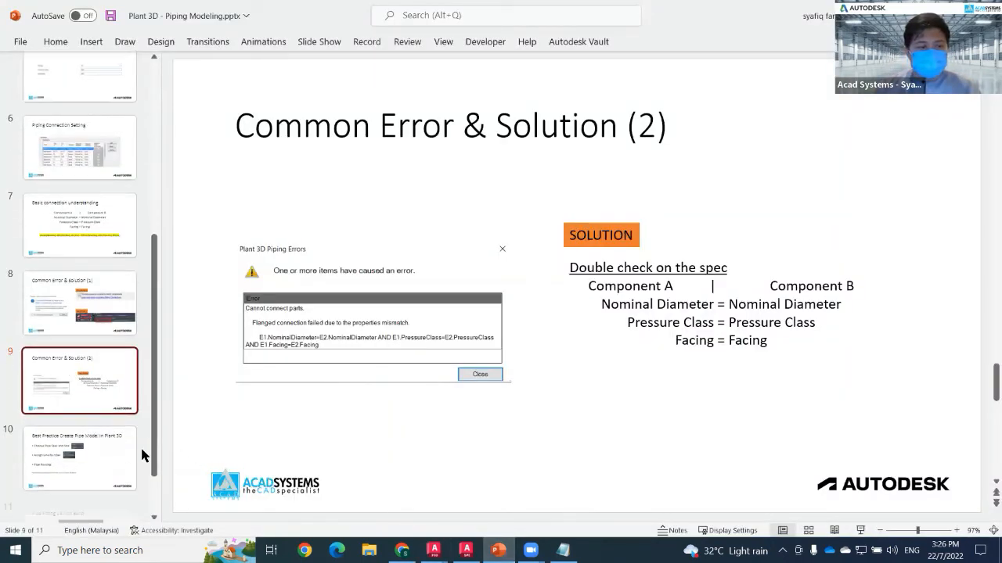
{"action": "left_click", "coordinate": [32, 446]}
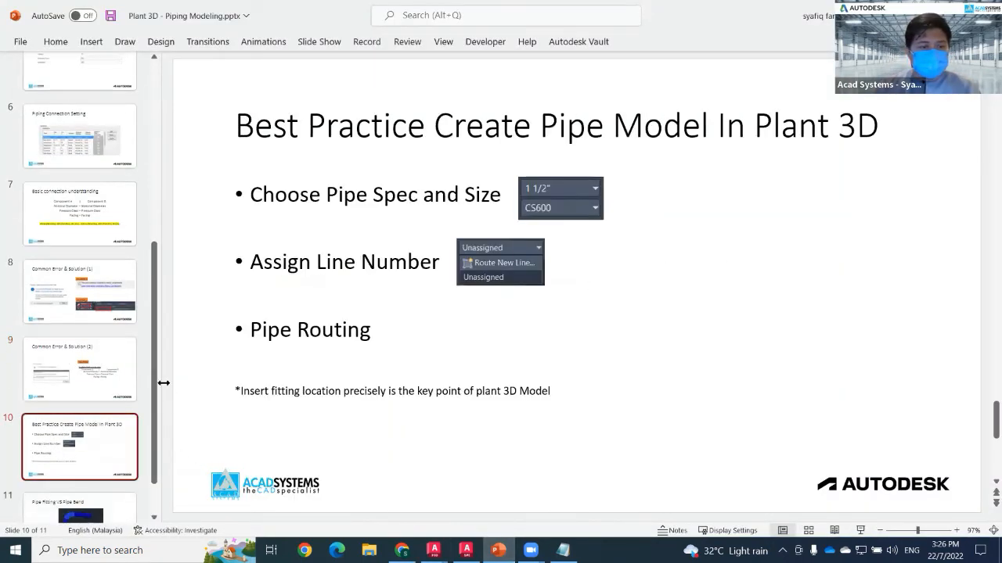
{"action": "left_click_drag", "start_coordinate": [164, 382], "coordinate": [98, 345]}
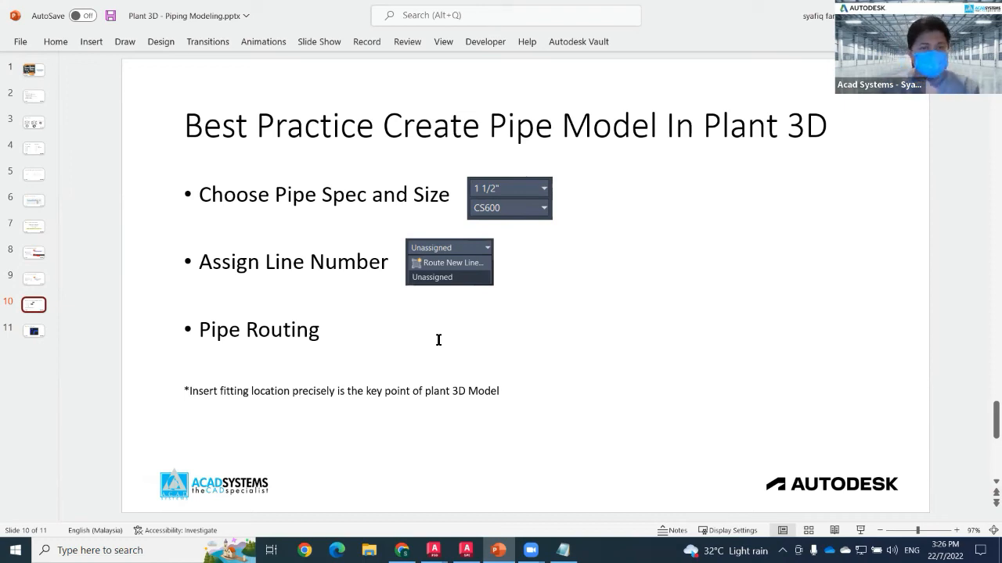
{"action": "left_click", "coordinate": [34, 331]}
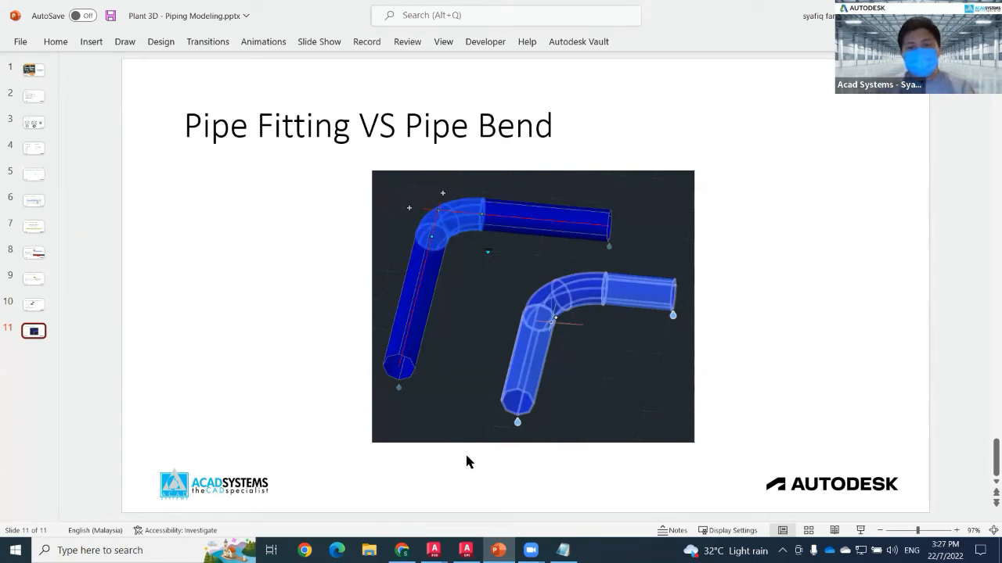
Switch to the browser and scroll through the Acad Systems homepage.
{"action": "key", "text": "alt+Tab"}
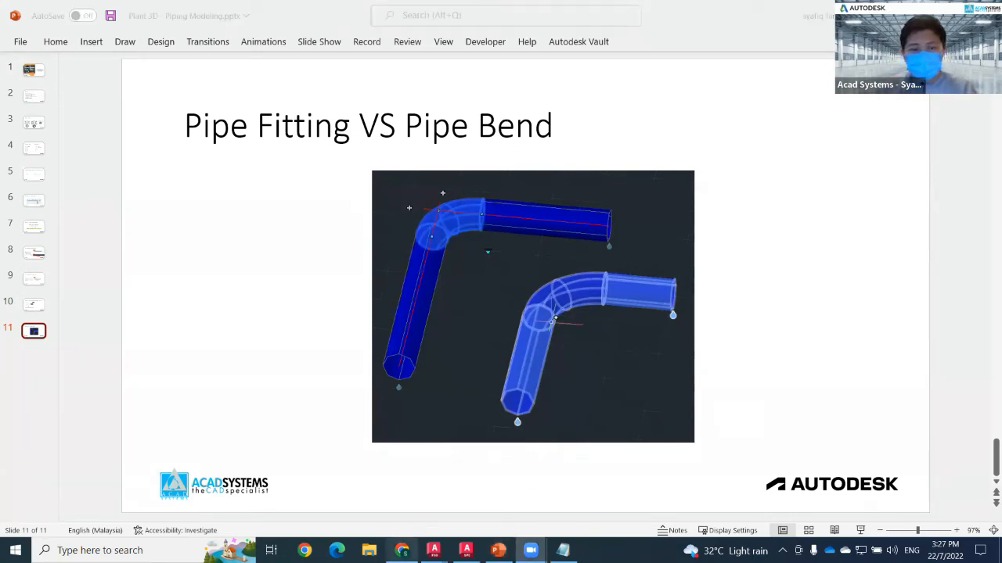
{"action": "left_click", "coordinate": [401, 551]}
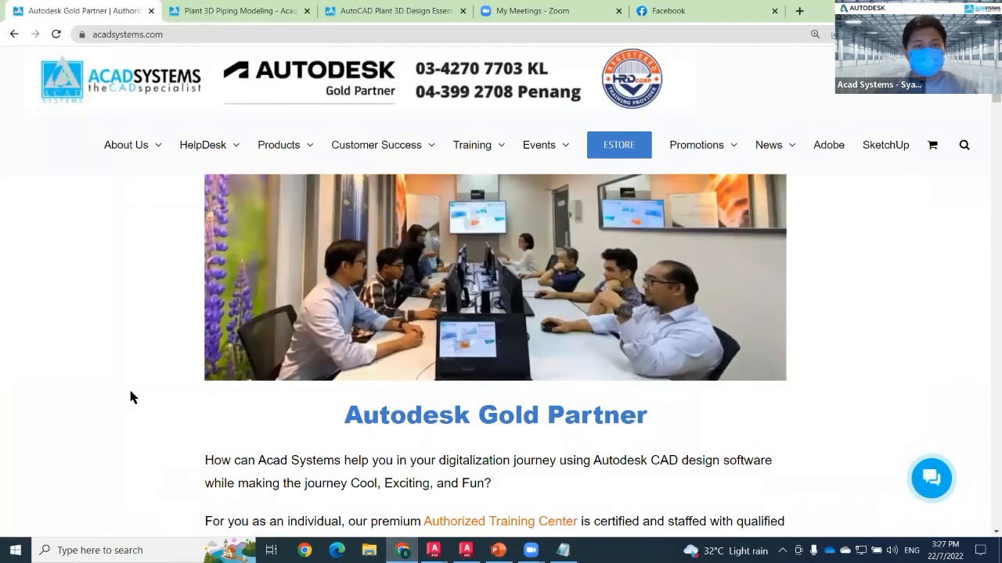
{"action": "scroll", "coordinate": [130, 395], "scroll_direction": "down", "scroll_amount": 4}
{"action": "scroll", "coordinate": [131, 392], "scroll_direction": "down", "scroll_amount": 3}
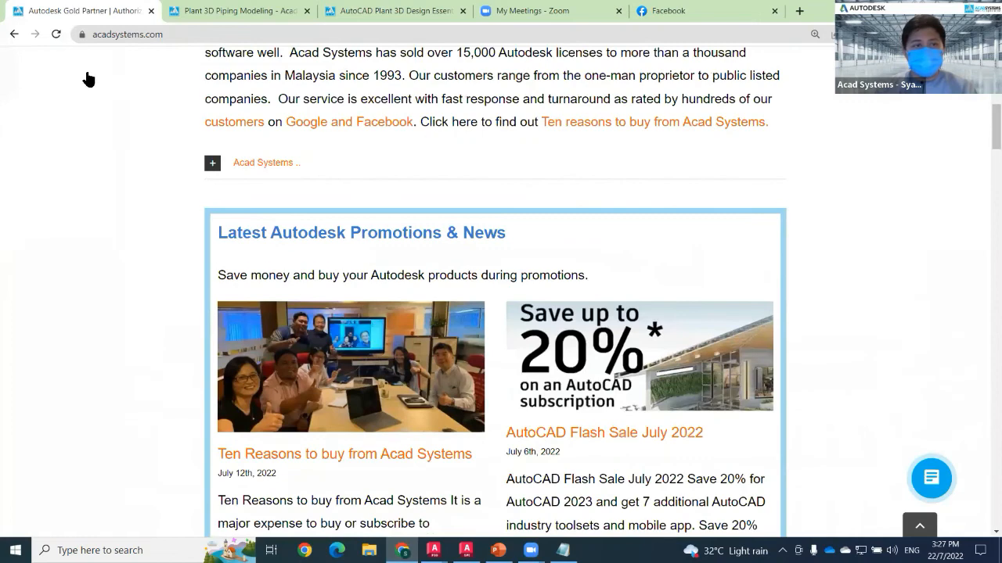
{"action": "scroll", "coordinate": [88, 70], "scroll_direction": "down", "scroll_amount": 1}
{"action": "scroll", "coordinate": [125, 6], "scroll_direction": "down", "scroll_amount": 3}
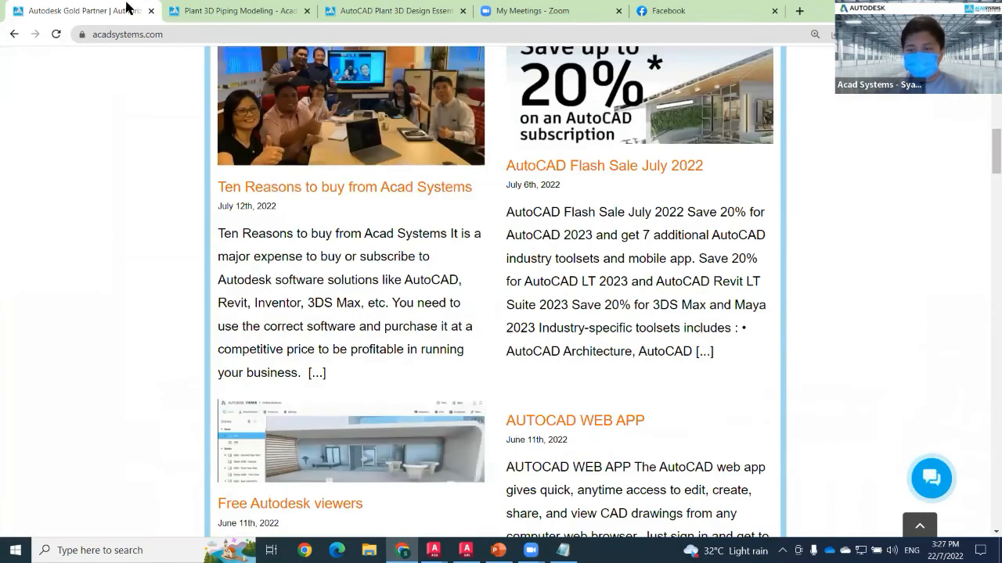
{"action": "scroll", "coordinate": [148, 225], "scroll_direction": "up", "scroll_amount": 4}
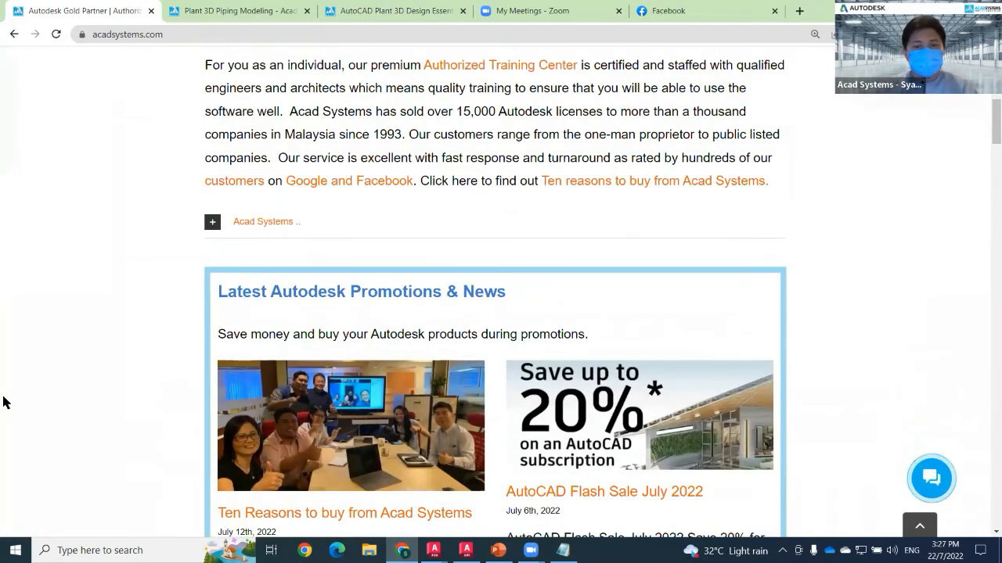
{"action": "scroll", "coordinate": [5, 403], "scroll_direction": "up", "scroll_amount": 6}
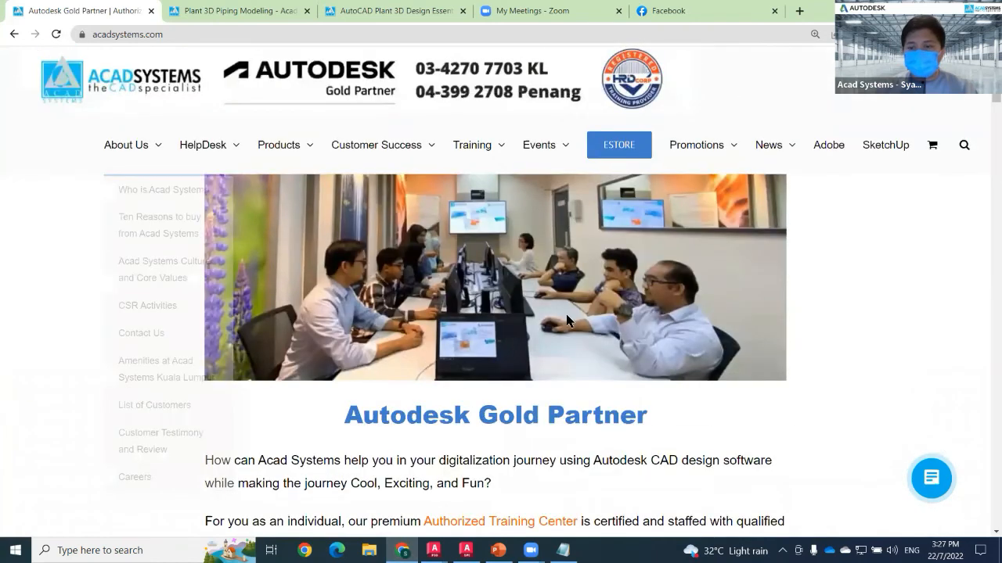
{"action": "scroll", "coordinate": [565, 324], "scroll_direction": "down", "scroll_amount": 1}
{"action": "scroll", "coordinate": [555, 348], "scroll_direction": "down", "scroll_amount": 1}
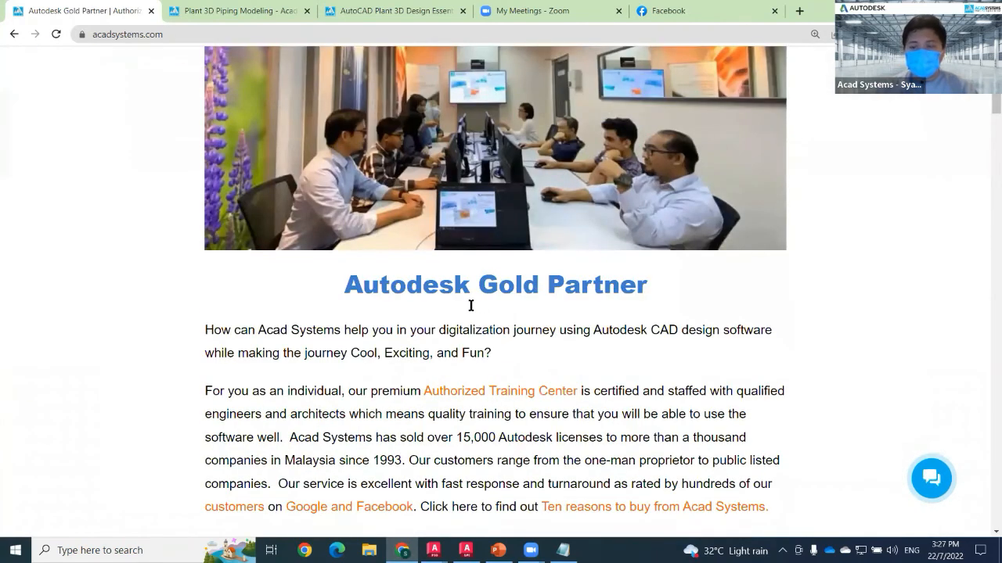
Scroll down the Acad Systems homepage past the promotions and events to its footer.
{"action": "scroll", "coordinate": [471, 305], "scroll_direction": "down", "scroll_amount": 1}
{"action": "scroll", "coordinate": [466, 311], "scroll_direction": "down", "scroll_amount": 1}
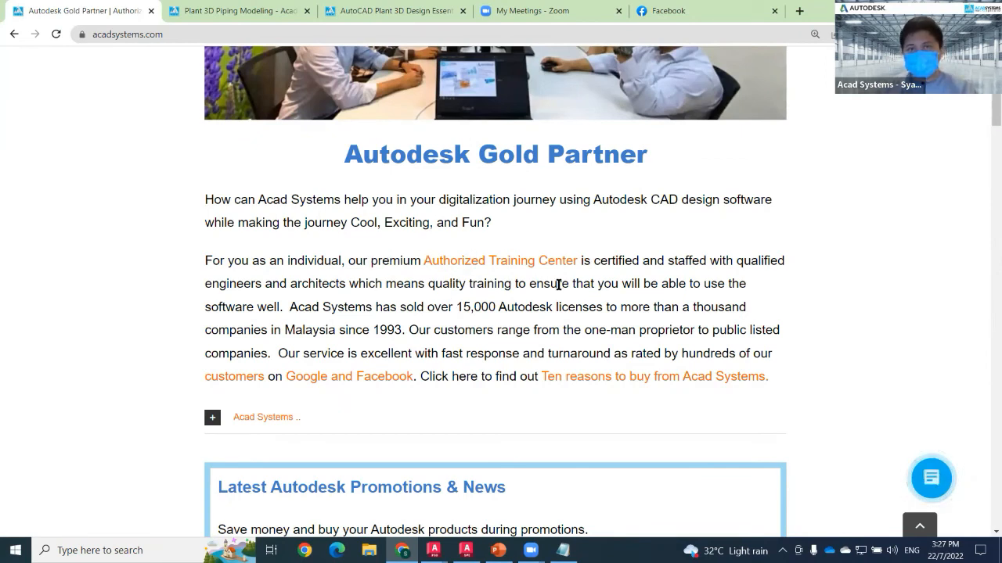
{"action": "scroll", "coordinate": [540, 324], "scroll_direction": "down", "scroll_amount": 3}
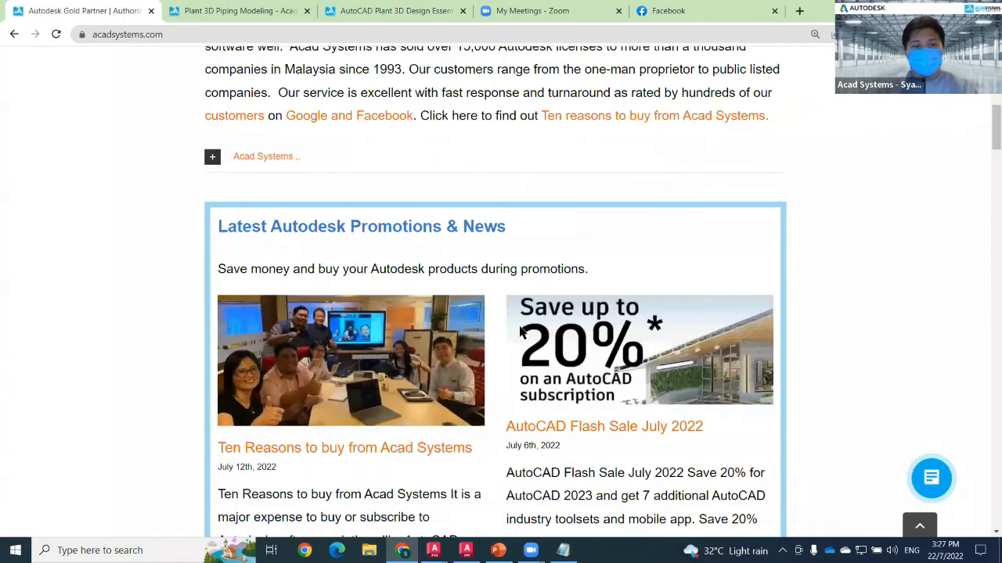
{"action": "scroll", "coordinate": [208, 360], "scroll_direction": "down", "scroll_amount": 4}
{"action": "scroll", "coordinate": [425, 174], "scroll_direction": "down", "scroll_amount": 3}
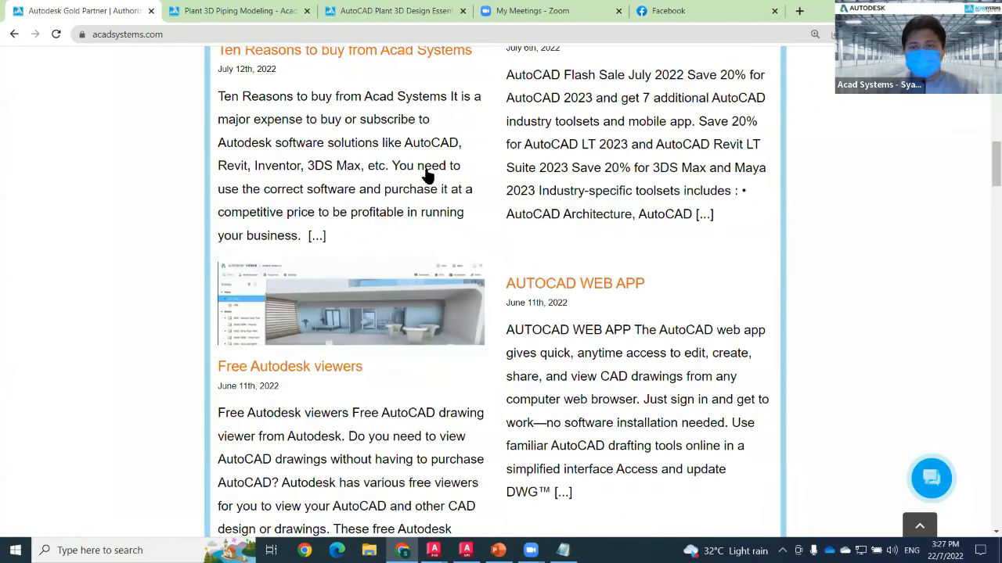
{"action": "scroll", "coordinate": [42, 373], "scroll_direction": "down", "scroll_amount": 4}
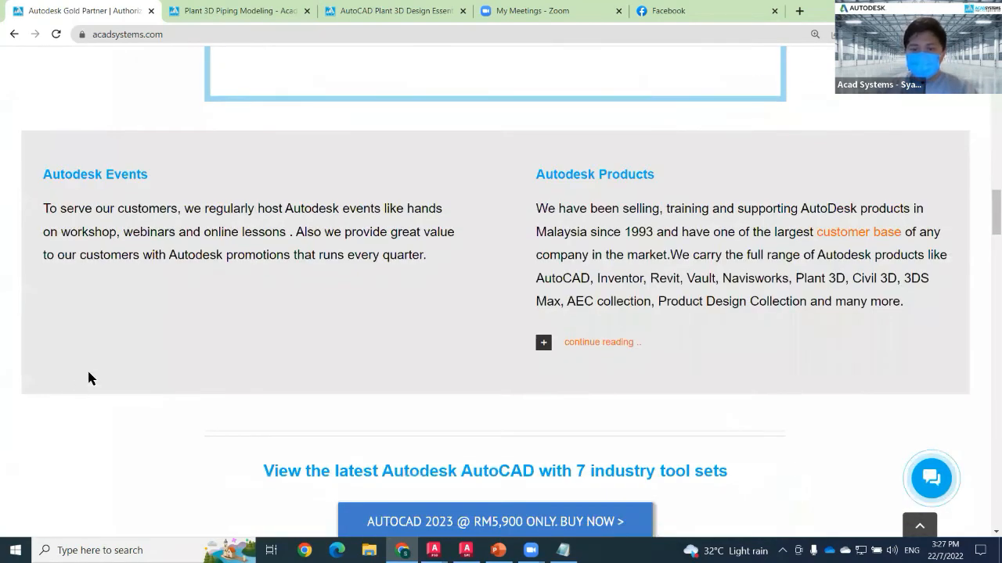
{"action": "scroll", "coordinate": [431, 376], "scroll_direction": "down", "scroll_amount": 5}
{"action": "scroll", "coordinate": [154, 390], "scroll_direction": "down", "scroll_amount": 4}
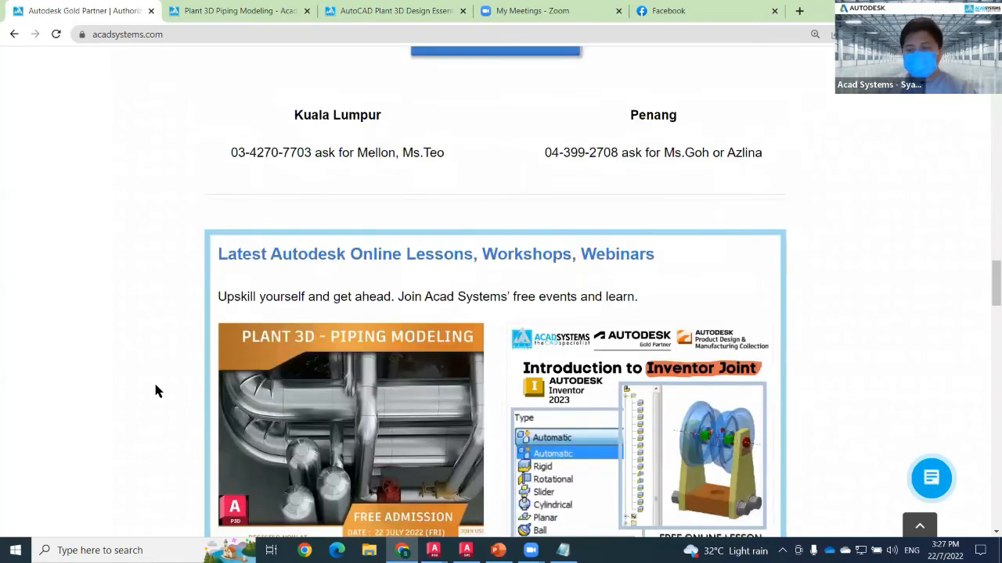
{"action": "scroll", "coordinate": [157, 389], "scroll_direction": "down", "scroll_amount": 2}
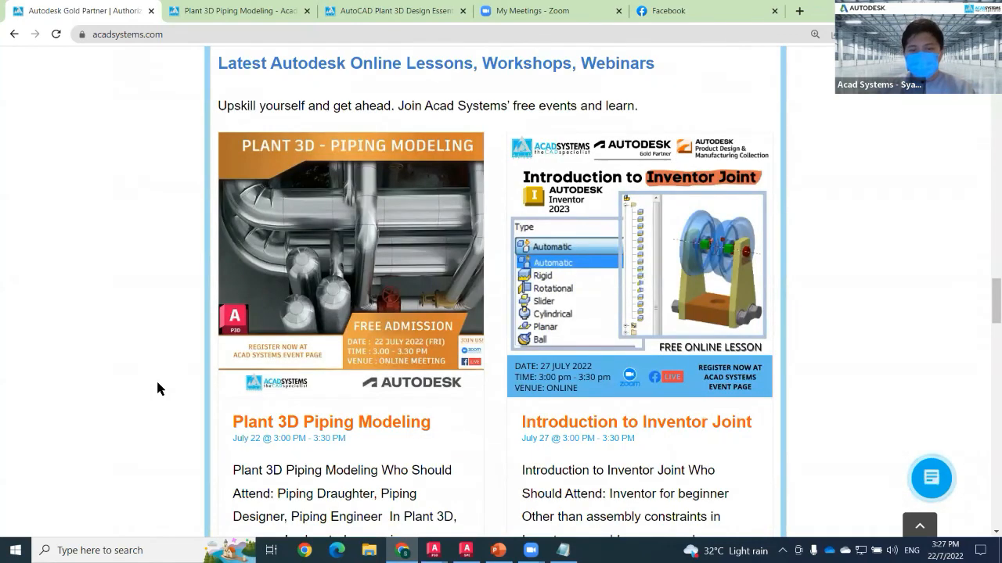
{"action": "scroll", "coordinate": [160, 385], "scroll_direction": "down", "scroll_amount": 2}
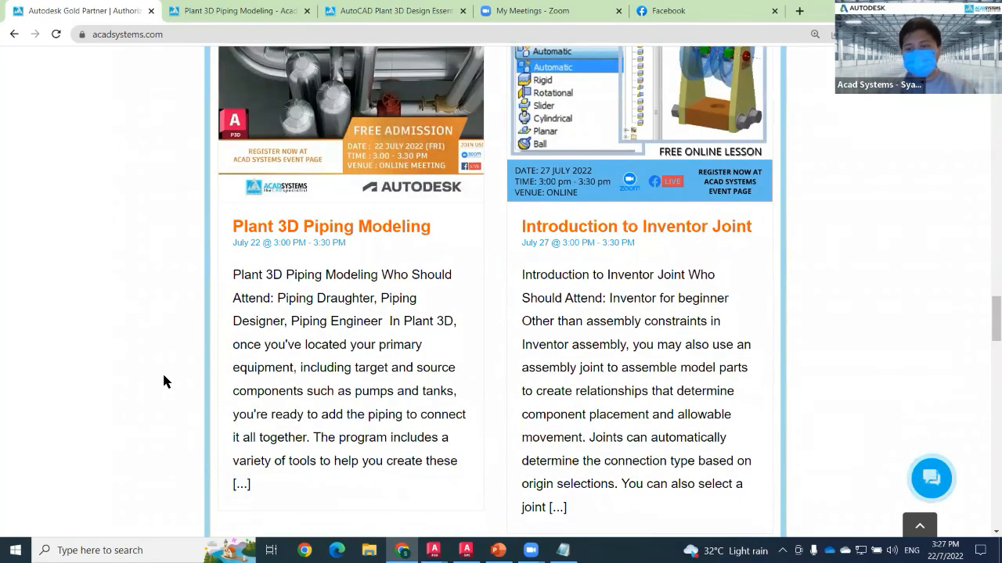
{"action": "scroll", "coordinate": [162, 382], "scroll_direction": "down", "scroll_amount": 4}
{"action": "scroll", "coordinate": [200, 378], "scroll_direction": "down", "scroll_amount": 6}
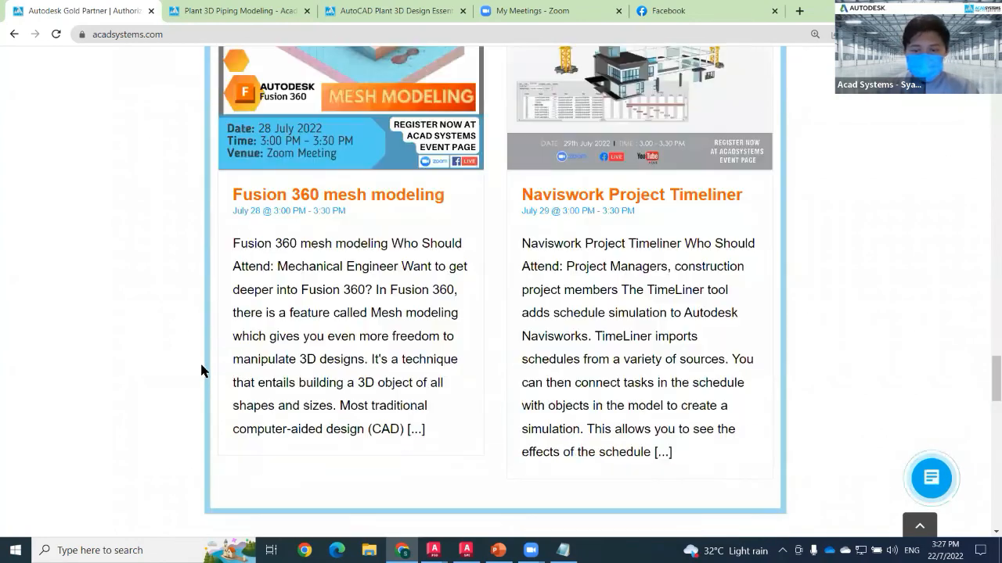
{"action": "scroll", "coordinate": [452, 384], "scroll_direction": "down", "scroll_amount": 15}
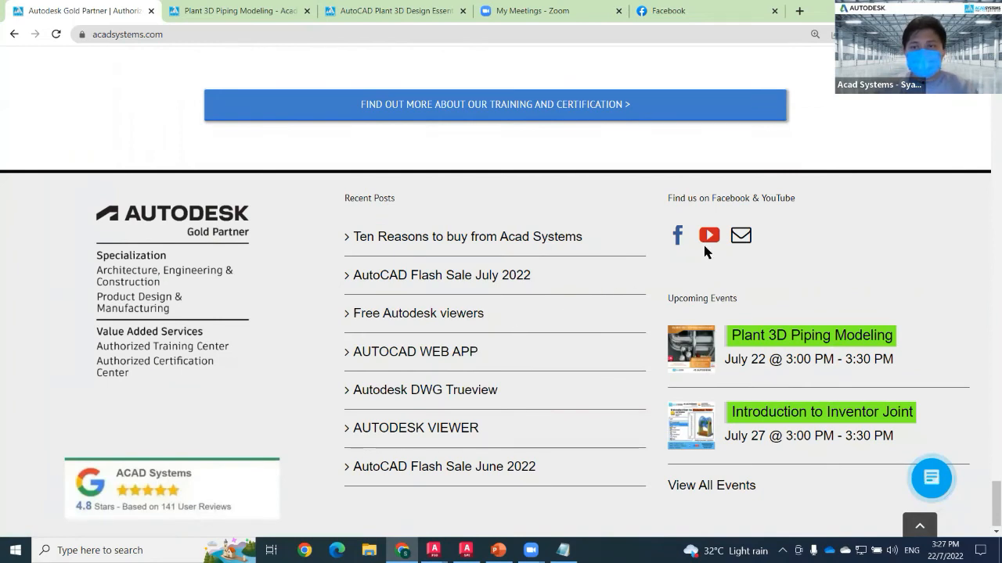
Open the Acad Systems YouTube channel from the footer link and browse its video playlists.
{"action": "left_click", "coordinate": [709, 237]}
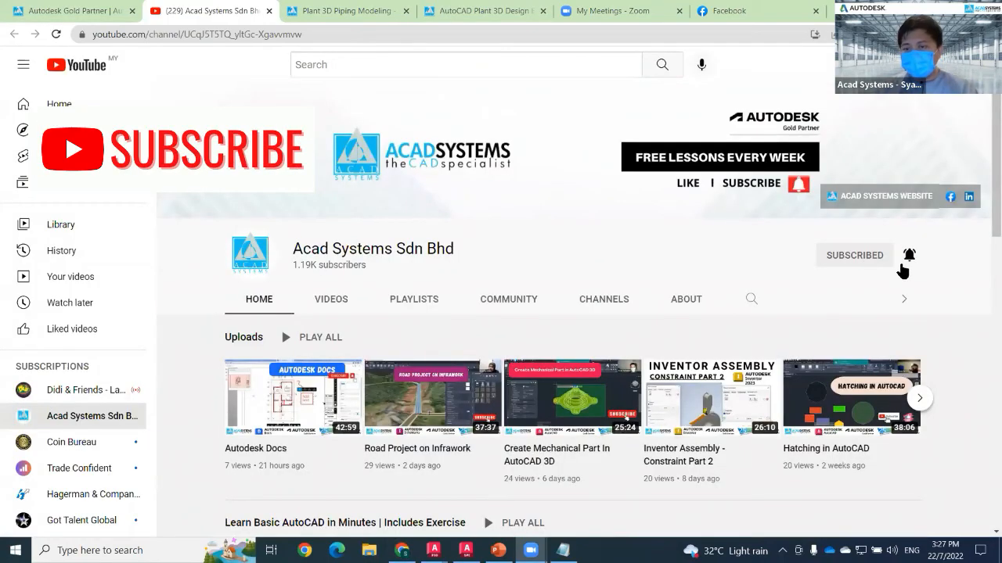
{"action": "scroll", "coordinate": [211, 389], "scroll_direction": "down", "scroll_amount": 1}
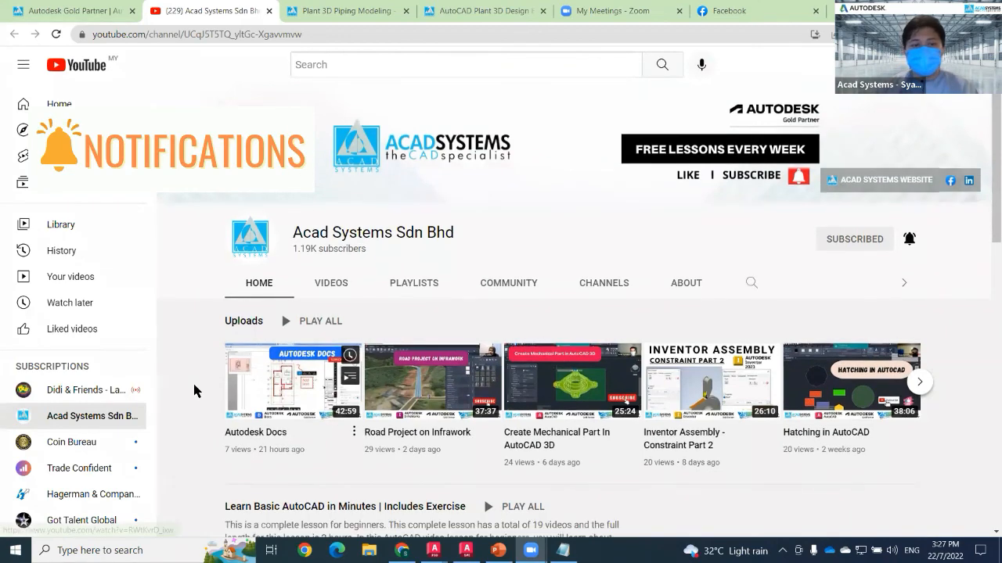
{"action": "scroll", "coordinate": [194, 390], "scroll_direction": "down", "scroll_amount": 6}
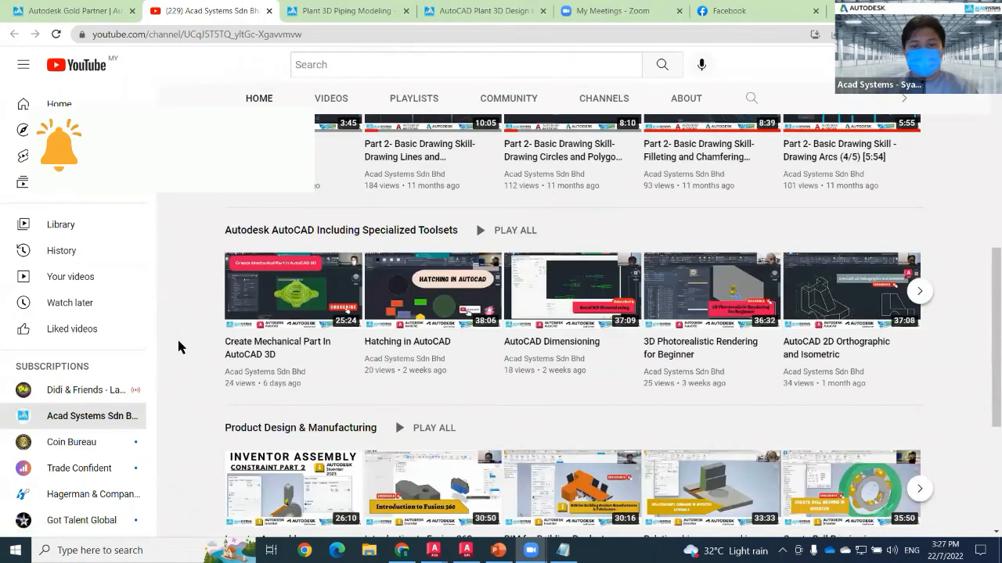
{"action": "scroll", "coordinate": [179, 347], "scroll_direction": "down", "scroll_amount": 3}
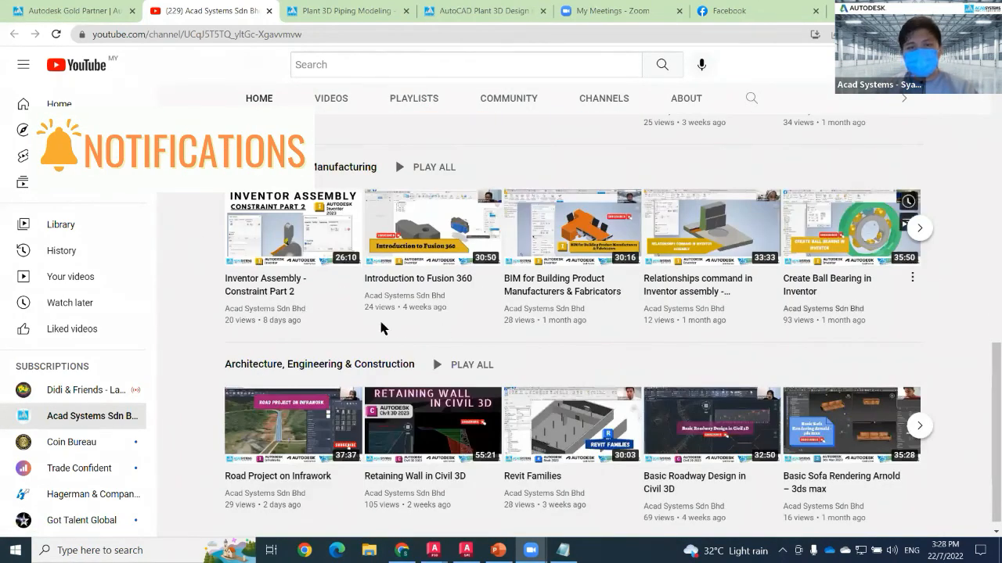
{"action": "scroll", "coordinate": [410, 298], "scroll_direction": "up", "scroll_amount": 2}
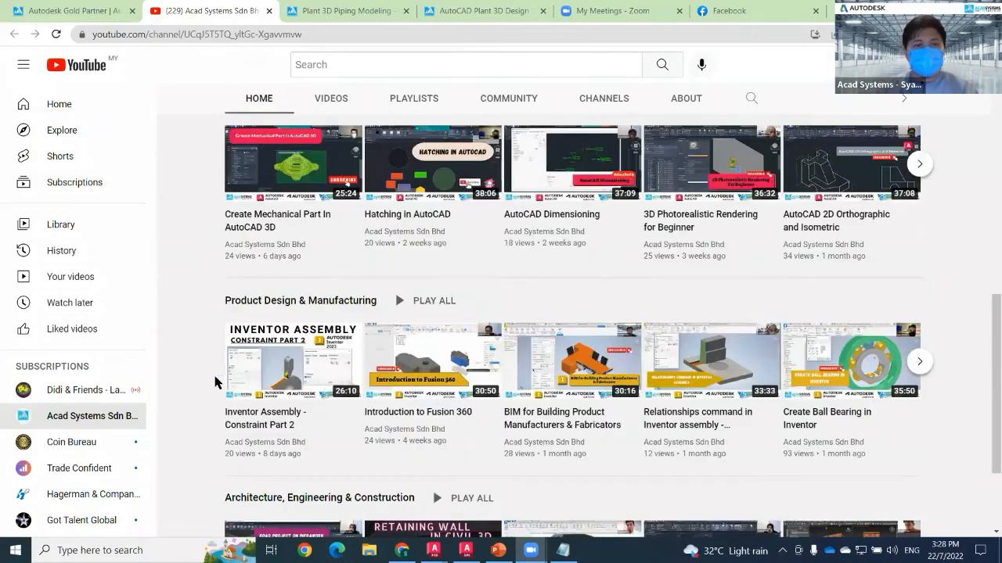
{"action": "scroll", "coordinate": [215, 382], "scroll_direction": "up", "scroll_amount": 4}
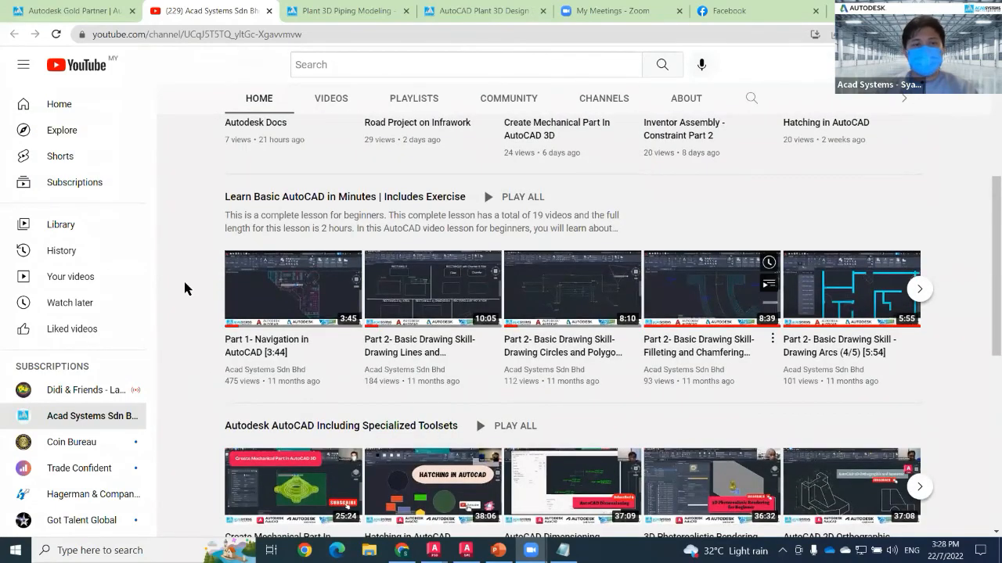
{"action": "scroll", "coordinate": [208, 365], "scroll_direction": "up", "scroll_amount": 1}
{"action": "scroll", "coordinate": [900, 357], "scroll_direction": "up", "scroll_amount": 1}
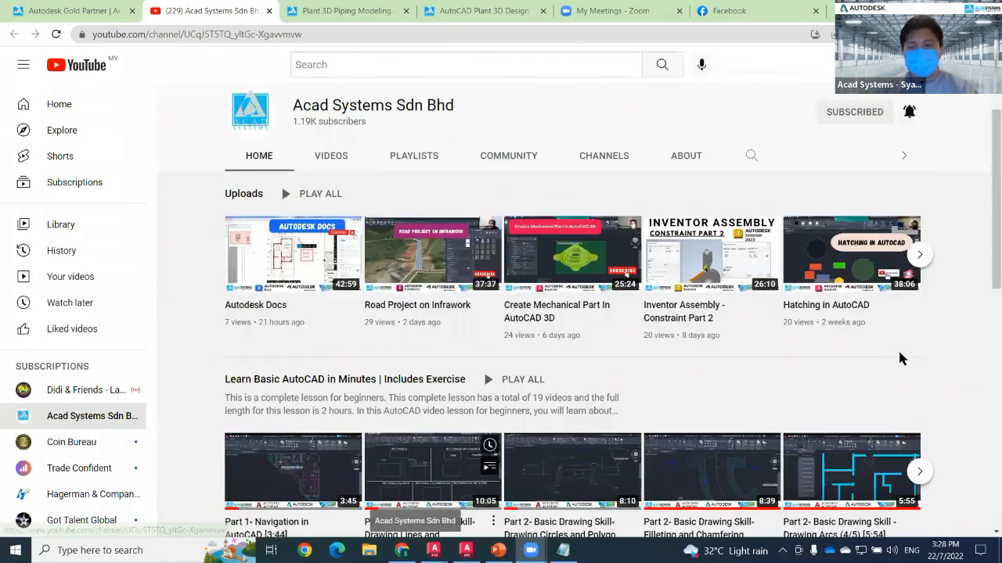
{"action": "scroll", "coordinate": [908, 376], "scroll_direction": "down", "scroll_amount": 3}
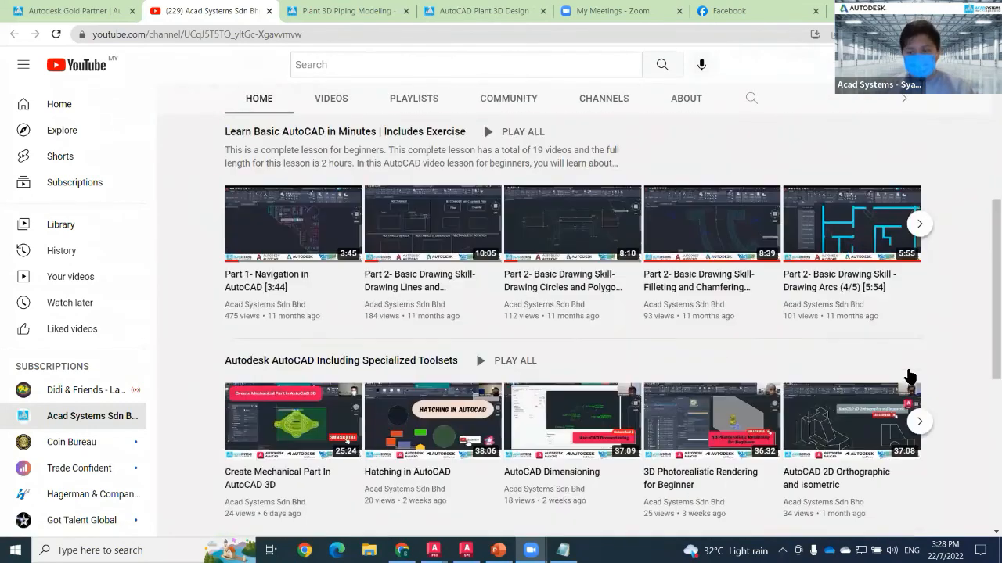
{"action": "scroll", "coordinate": [910, 399], "scroll_direction": "down", "scroll_amount": 5}
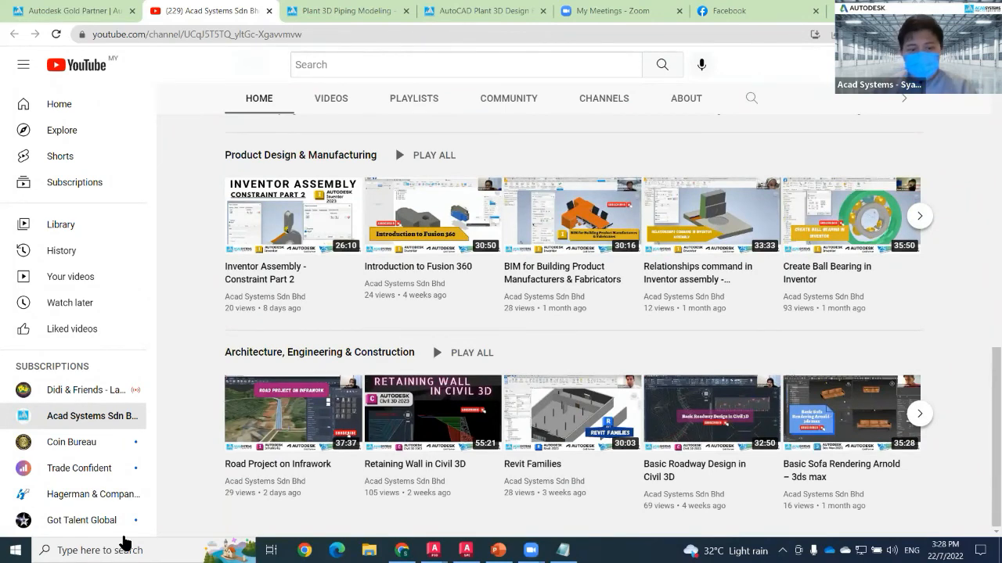
Search Windows for "plant de", open the Plant Design presentation and move to slide 2.
{"action": "left_click", "coordinate": [123, 542]}
{"action": "type", "text": "plnat"}
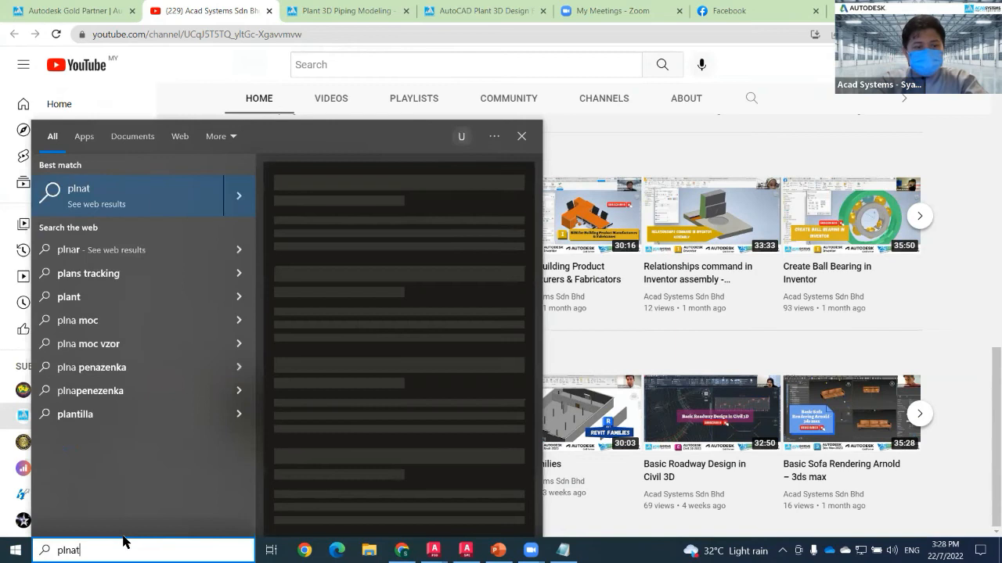
{"action": "key", "text": "BackSpace"}
{"action": "key", "text": "BackSpace"}
{"action": "key", "text": "BackSpace"}
{"action": "type", "text": "ant de"}
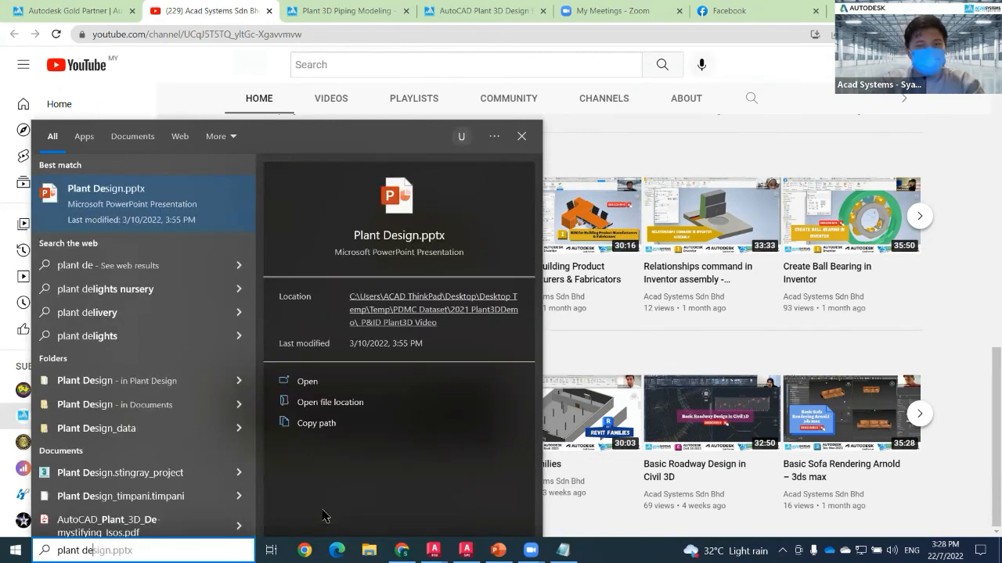
{"action": "key", "text": "Return"}
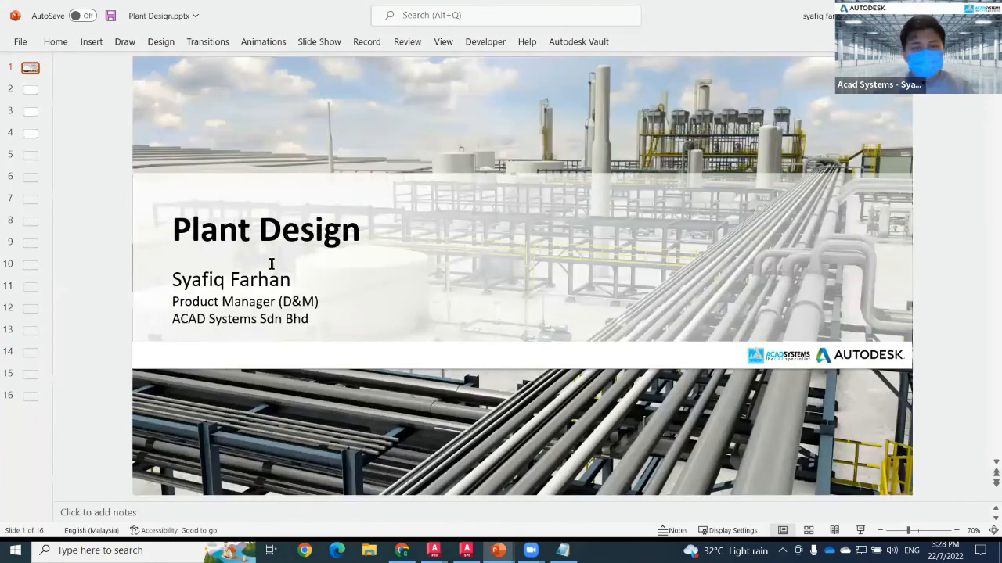
{"action": "scroll", "coordinate": [363, 301], "scroll_direction": "down", "scroll_amount": 2}
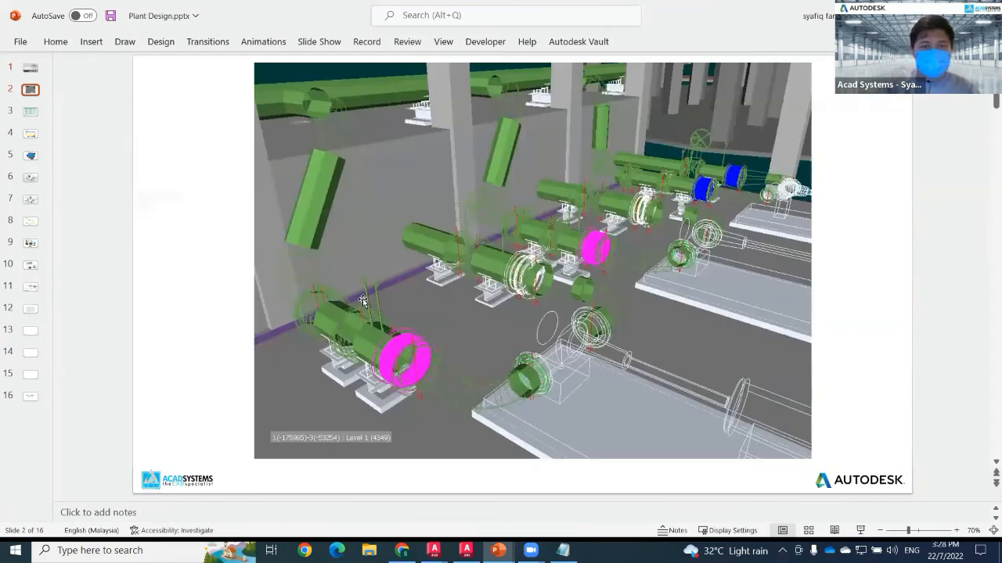